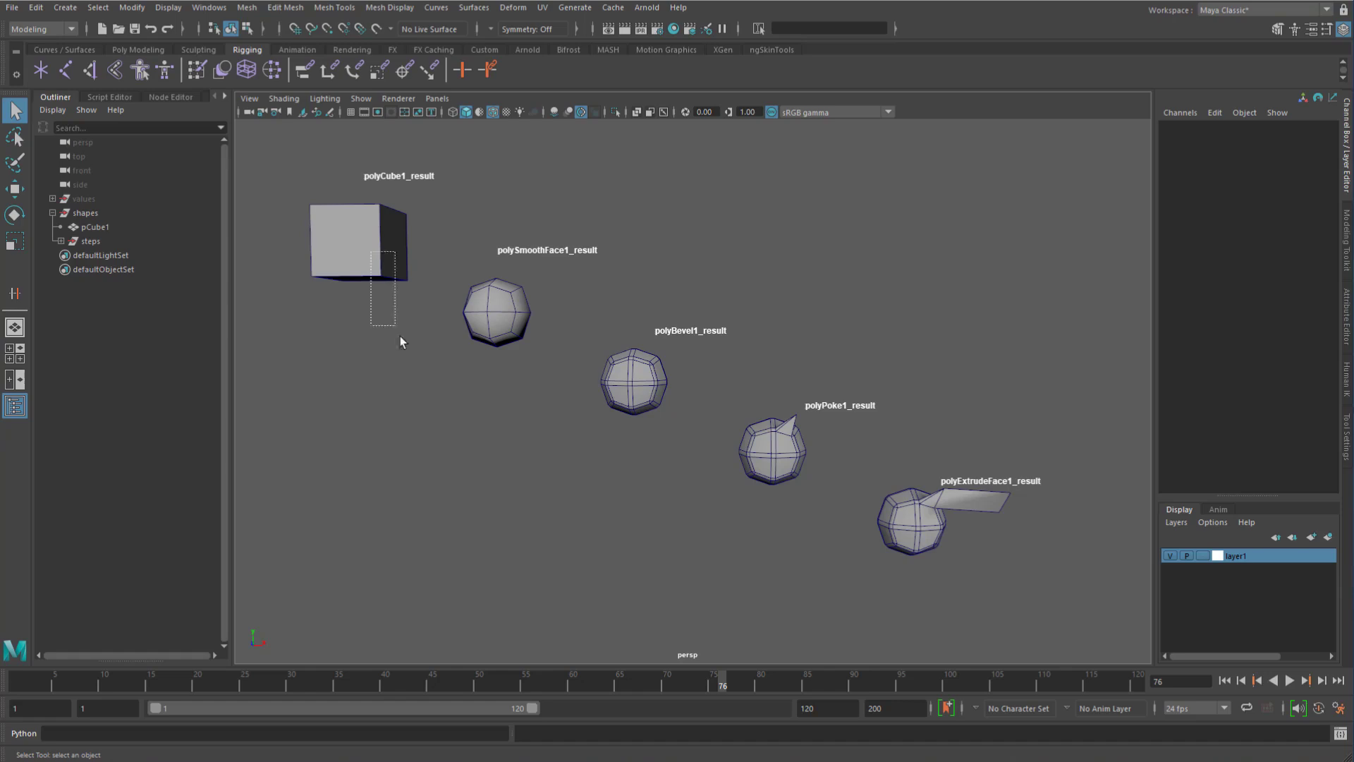
- Select each of the five result shapes in turn, from the cube to the extruded mesh, to examine their construction inputs
drag(494, 310, 526, 388)
click(643, 375)
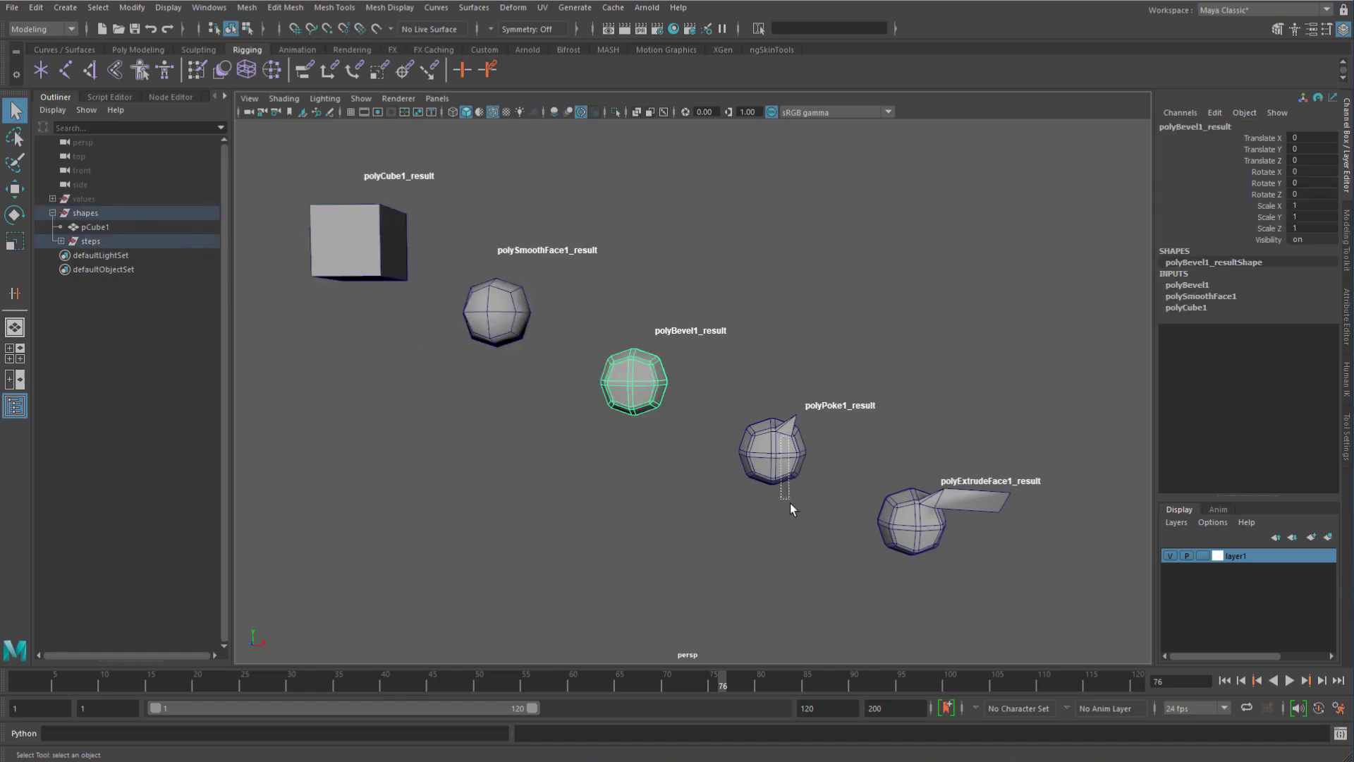
drag(790, 502, 790, 505)
drag(909, 510, 920, 585)
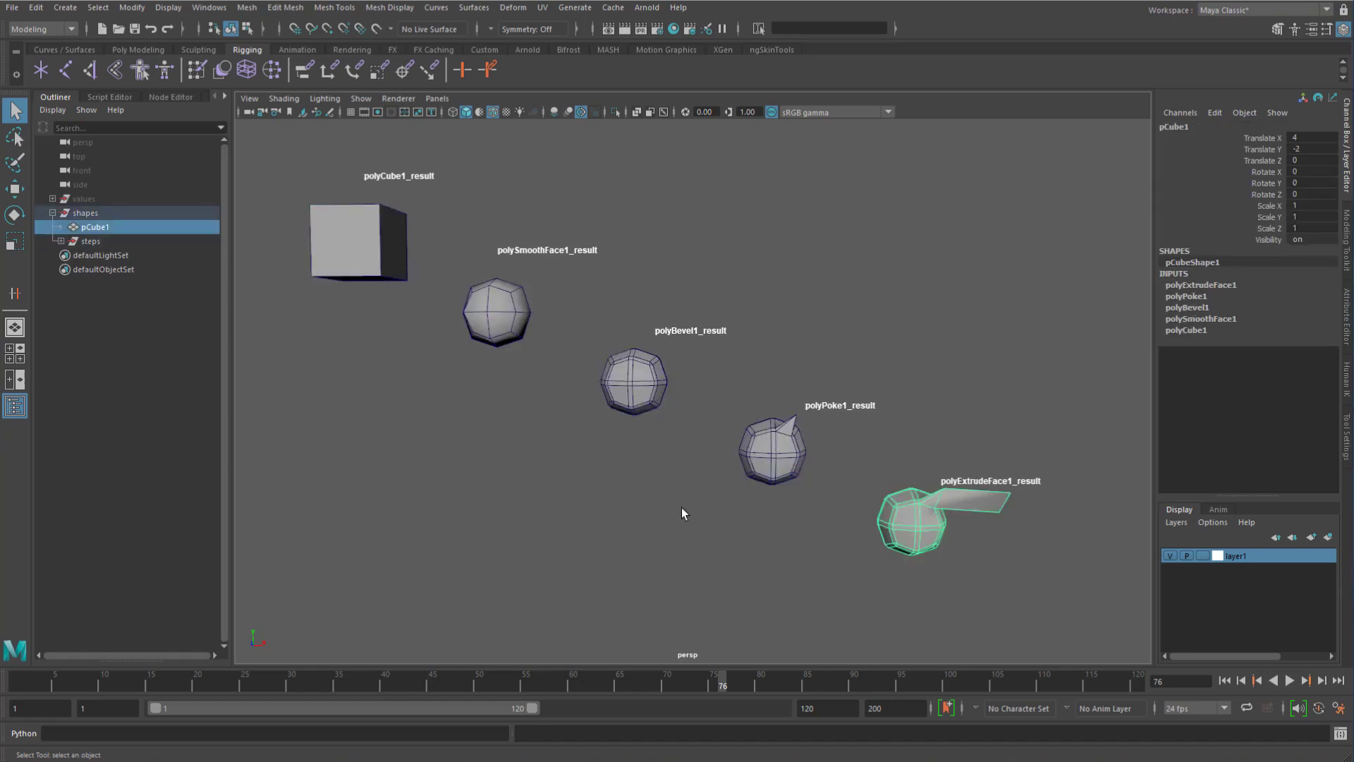
click(747, 469)
click(634, 405)
click(481, 341)
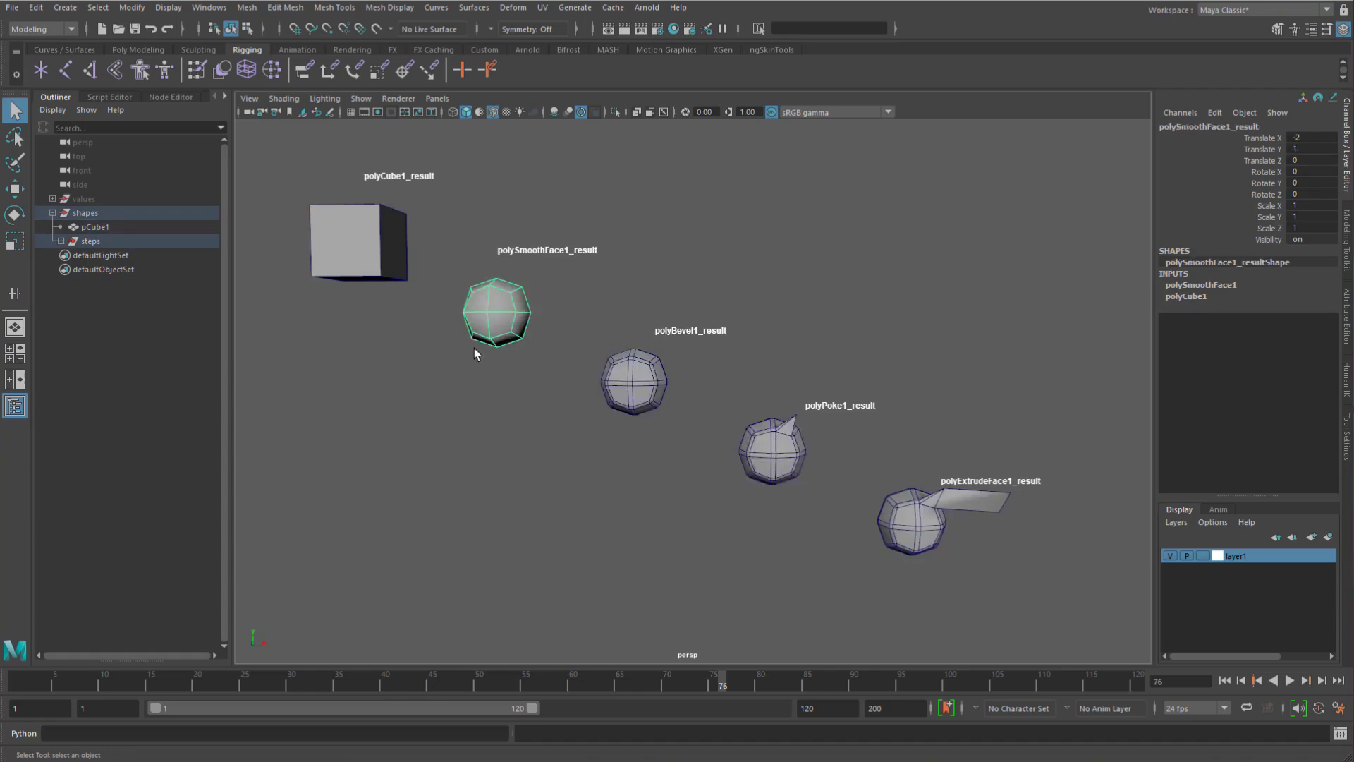
click(336, 221)
click(493, 339)
click(637, 388)
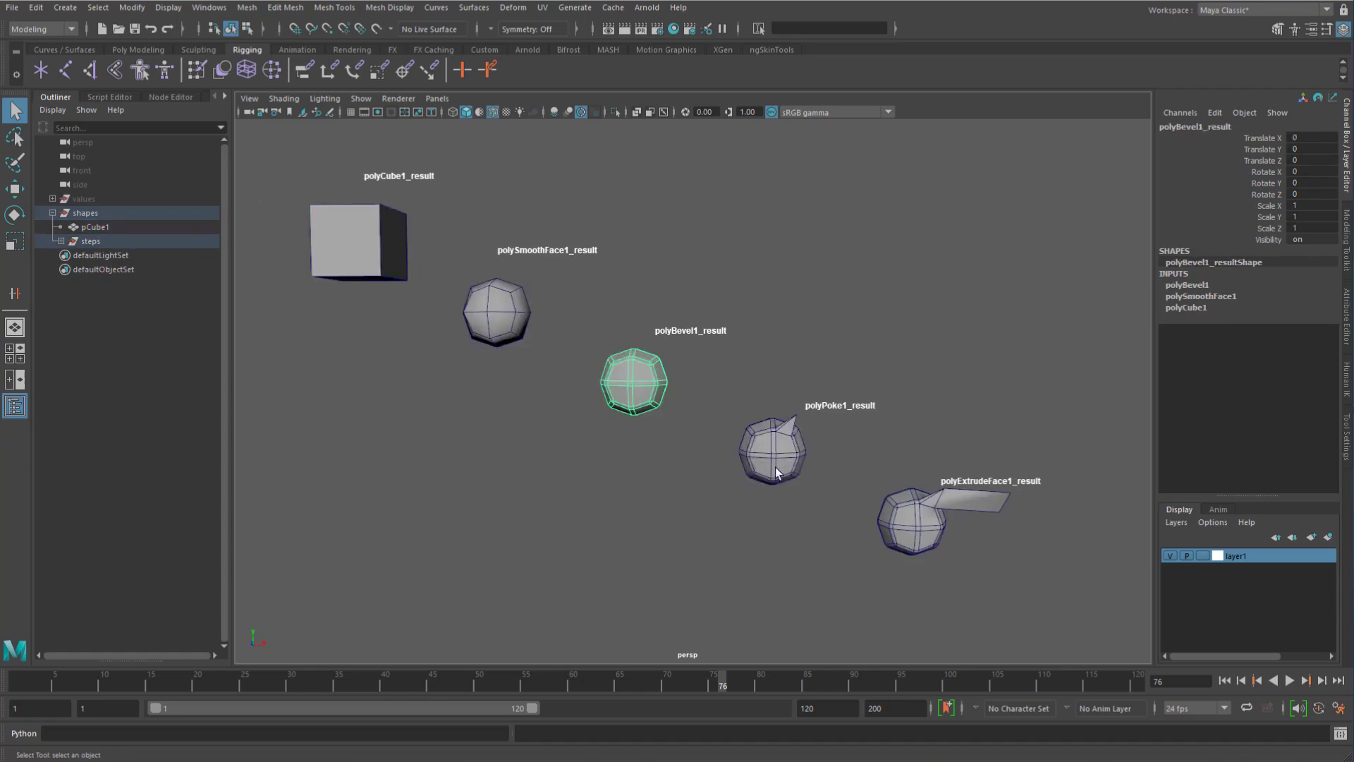
click(775, 455)
click(909, 533)
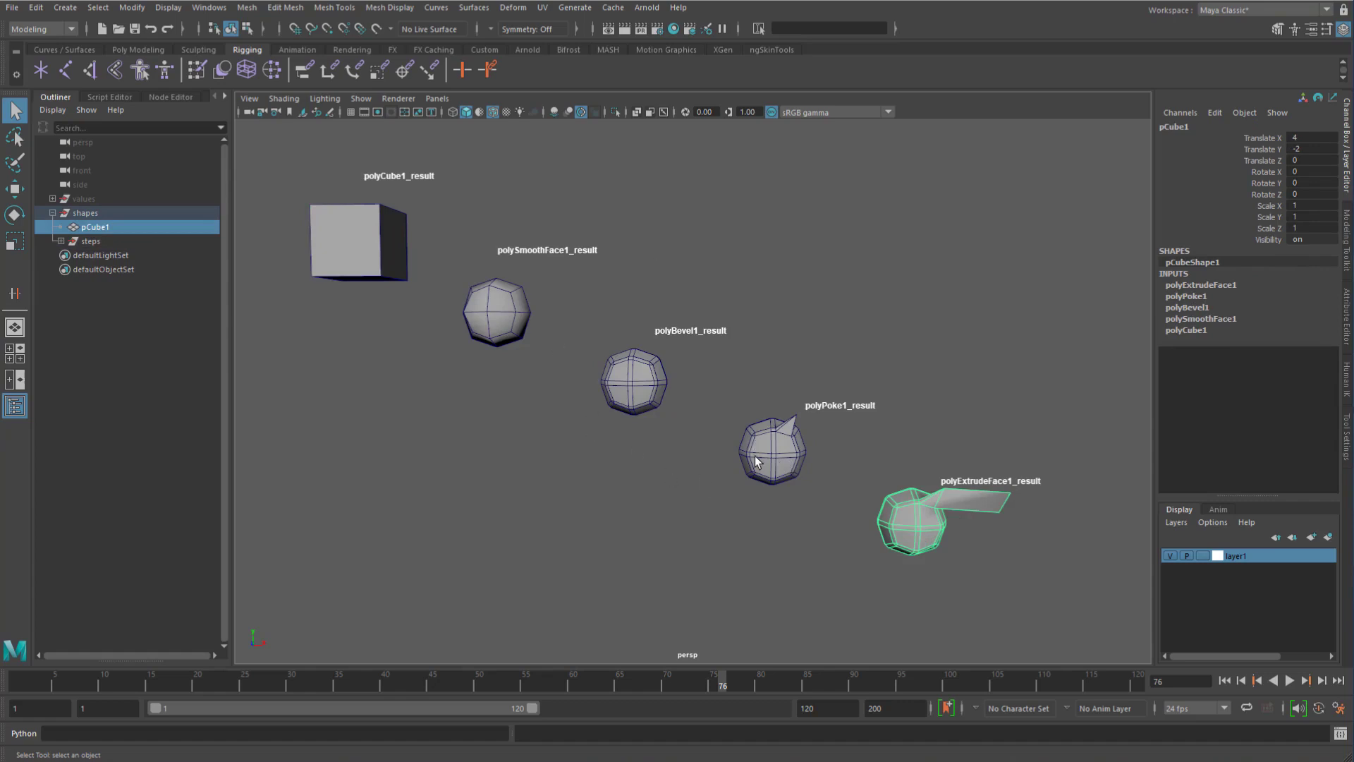
- Select all five result shapes together, from polyExtrudeFace1_result back to polyCube1_result
click(770, 473)
click(638, 385)
click(497, 325)
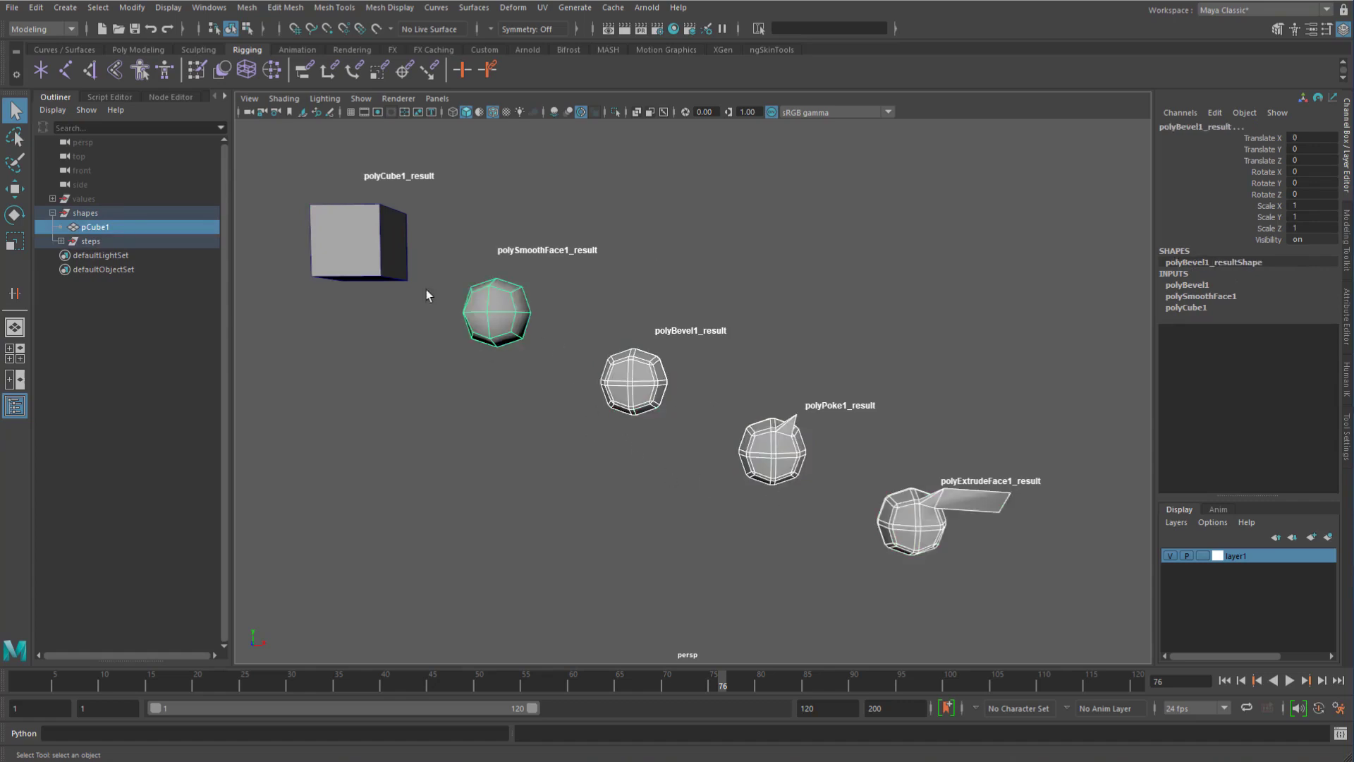
click(885, 498)
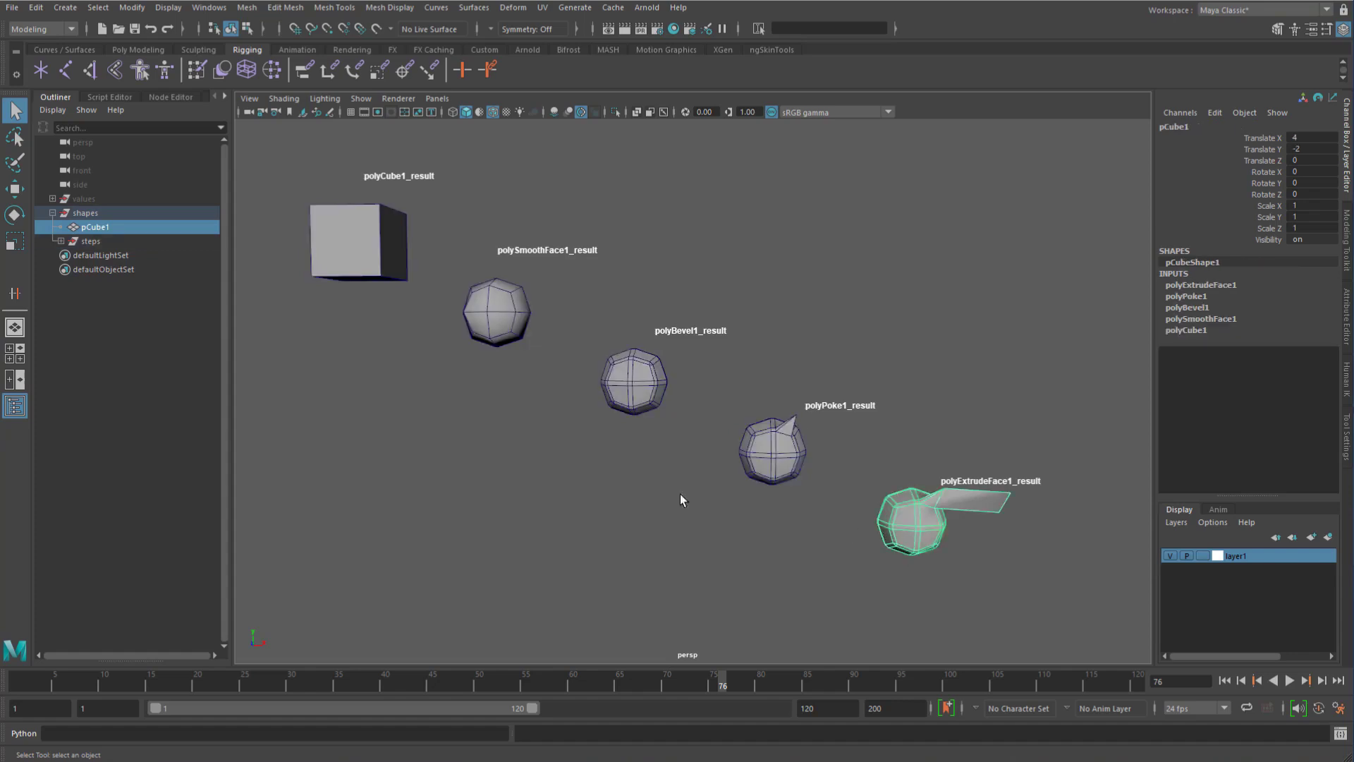
click(776, 465)
click(634, 395)
click(496, 328)
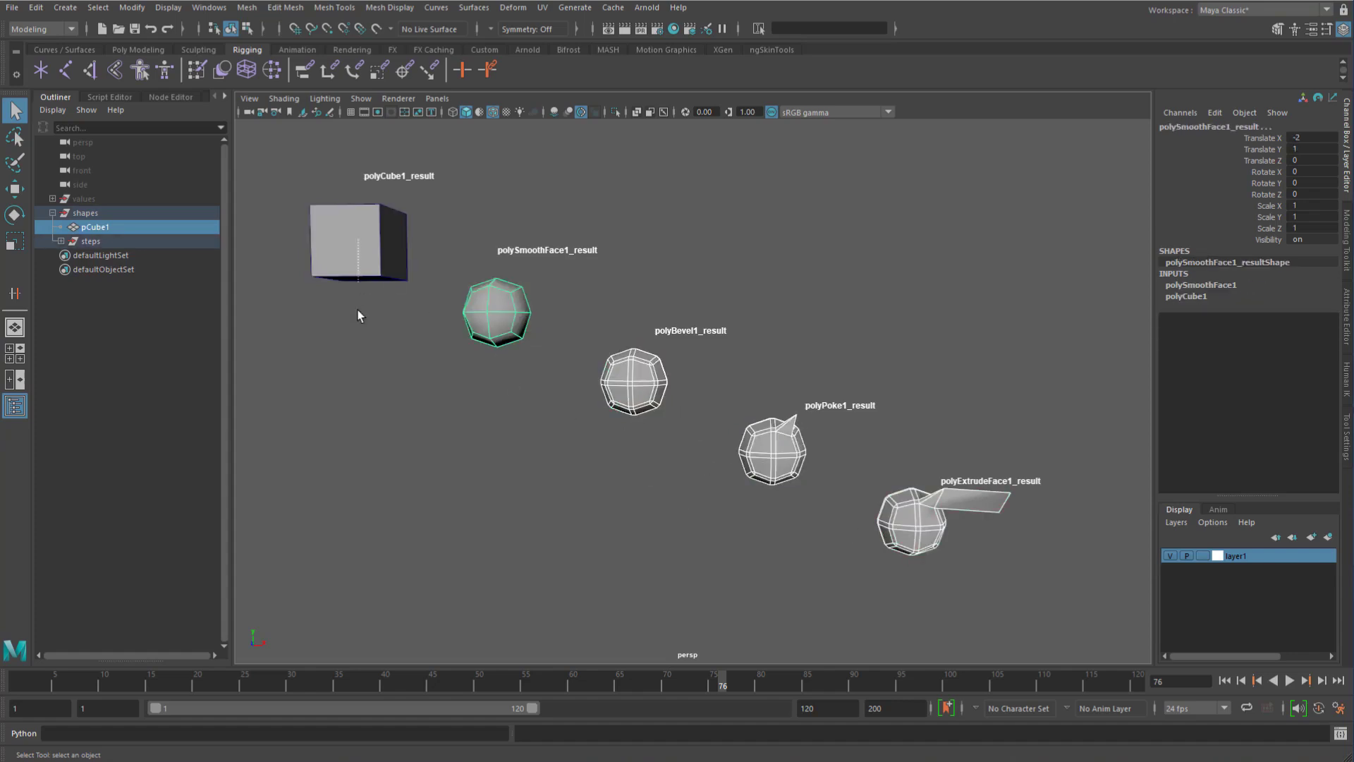
click(358, 261)
- Graph the input connections of the selected shapes in the Node Editor and examine the node network in full-screen view
click(171, 97)
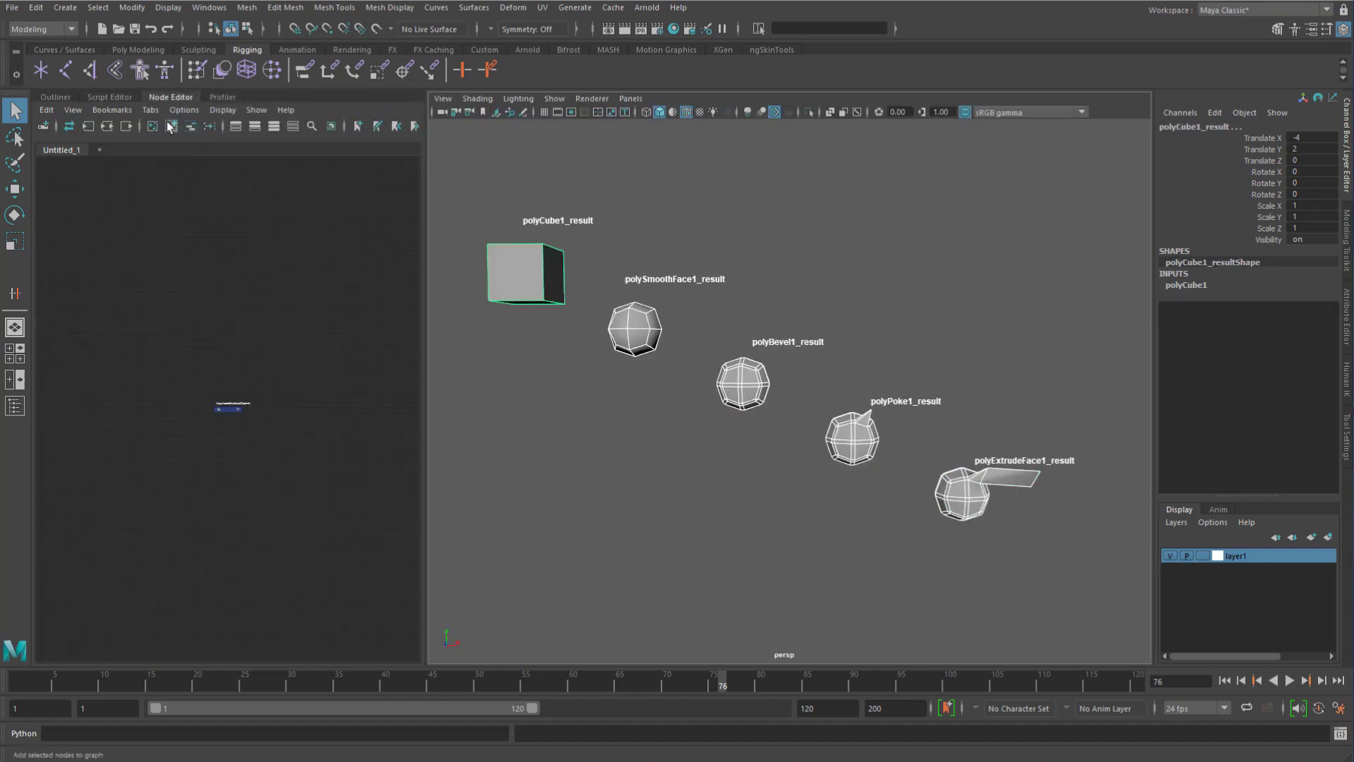
click(88, 125)
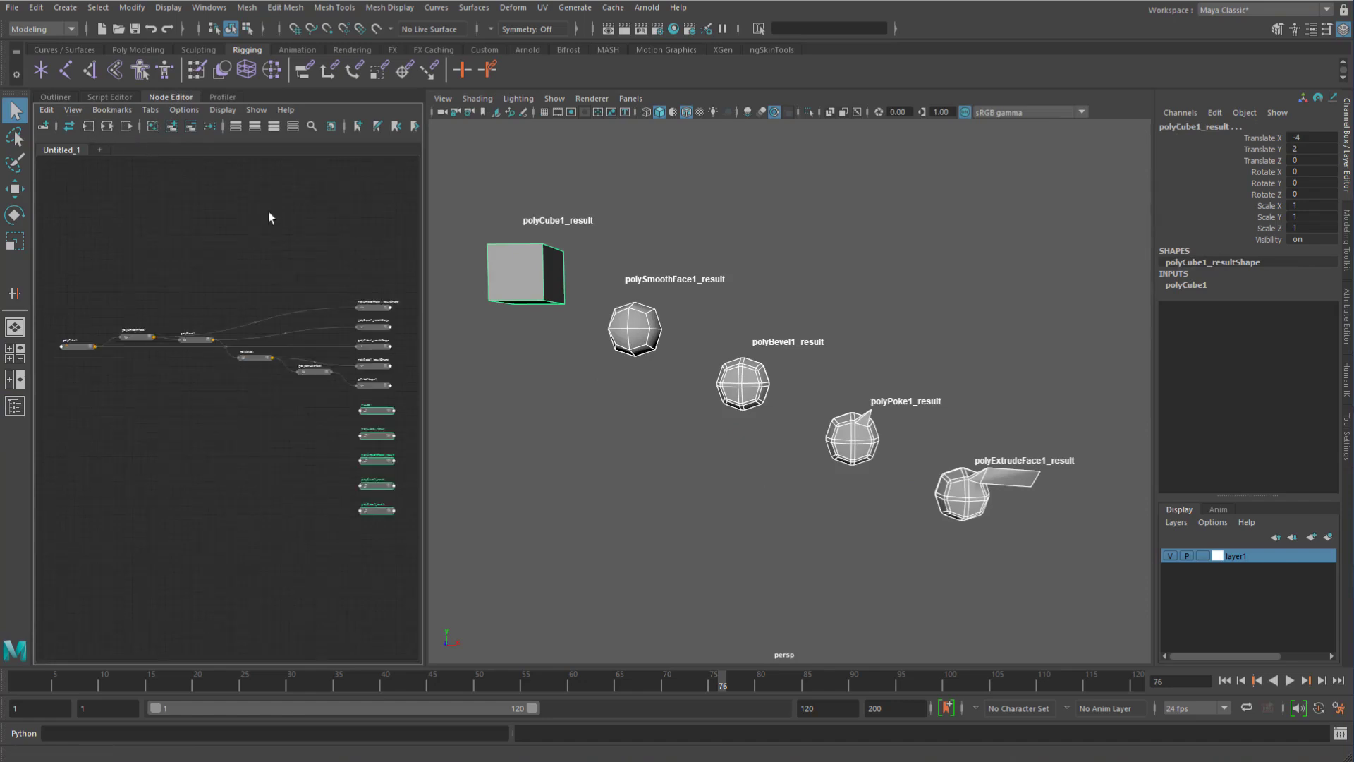
key(ctrl+space)
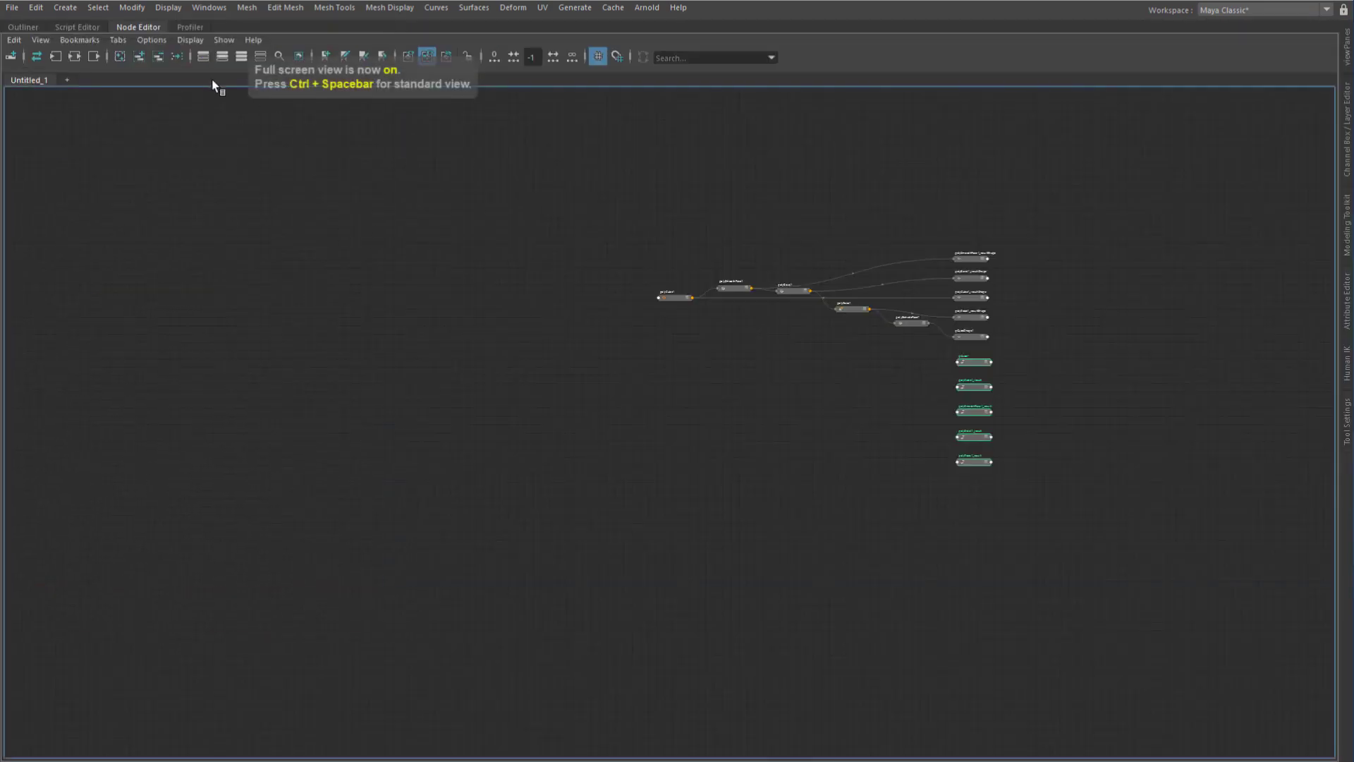
alt+middle_drag(858, 316, 574, 357)
alt+right_drag(537, 339, 771, 366)
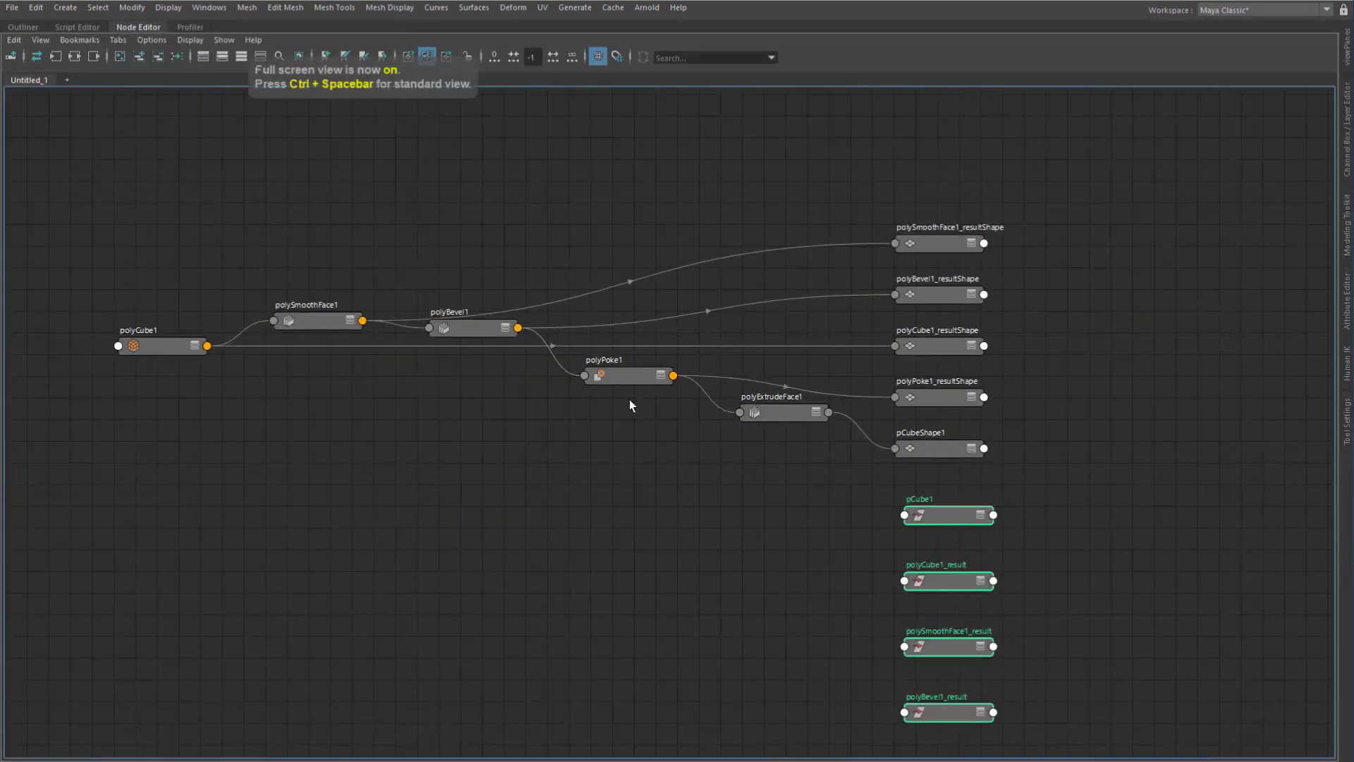
mouse_move(623, 427)
alt+middle_down()
mouse_move(456, 379)
mouse_move(360, 383)
alt+middle_up()
alt+middle_drag(491, 411, 368, 399)
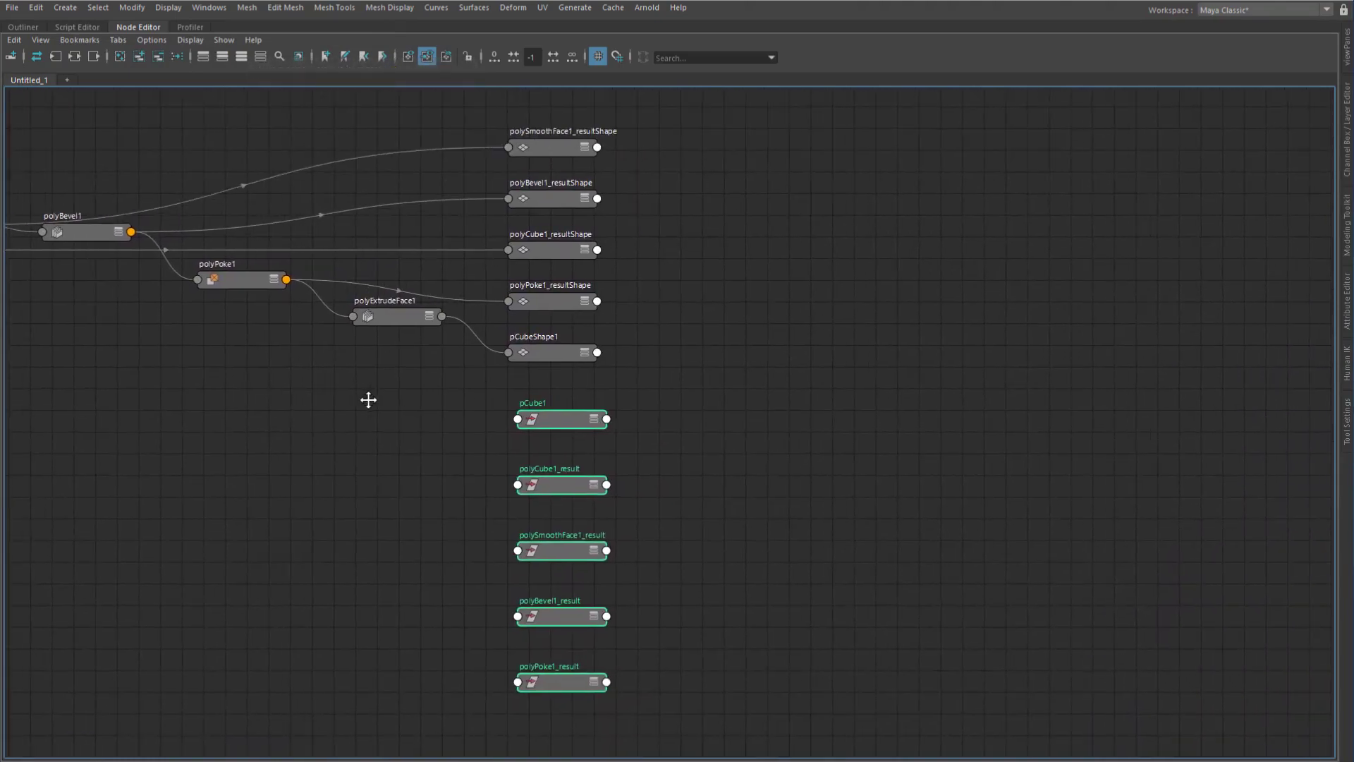
alt+middle_drag(783, 319, 659, 329)
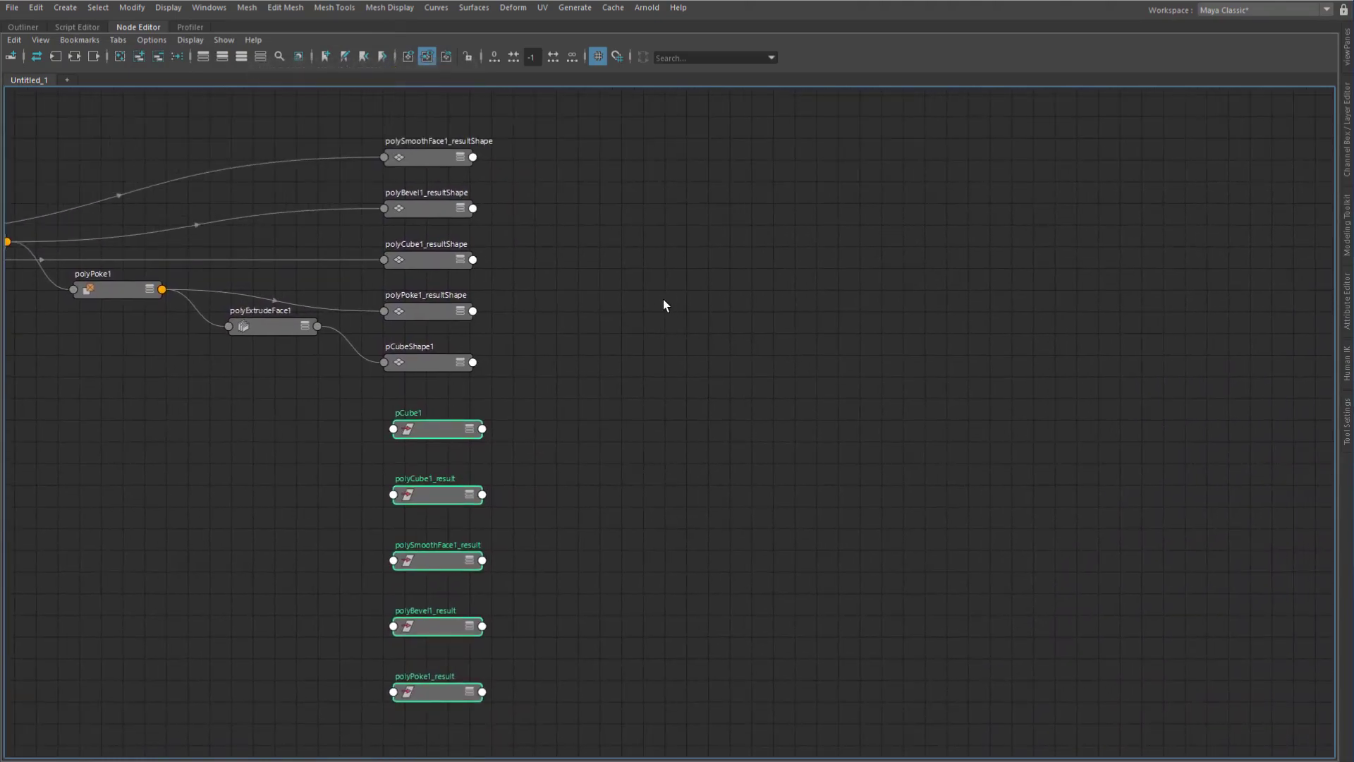
- Move the pCube1 transform node away from the column of nodes and select its shape node pCubeShape1
click(653, 382)
drag(437, 431, 632, 383)
alt+middle_drag(630, 379, 652, 449)
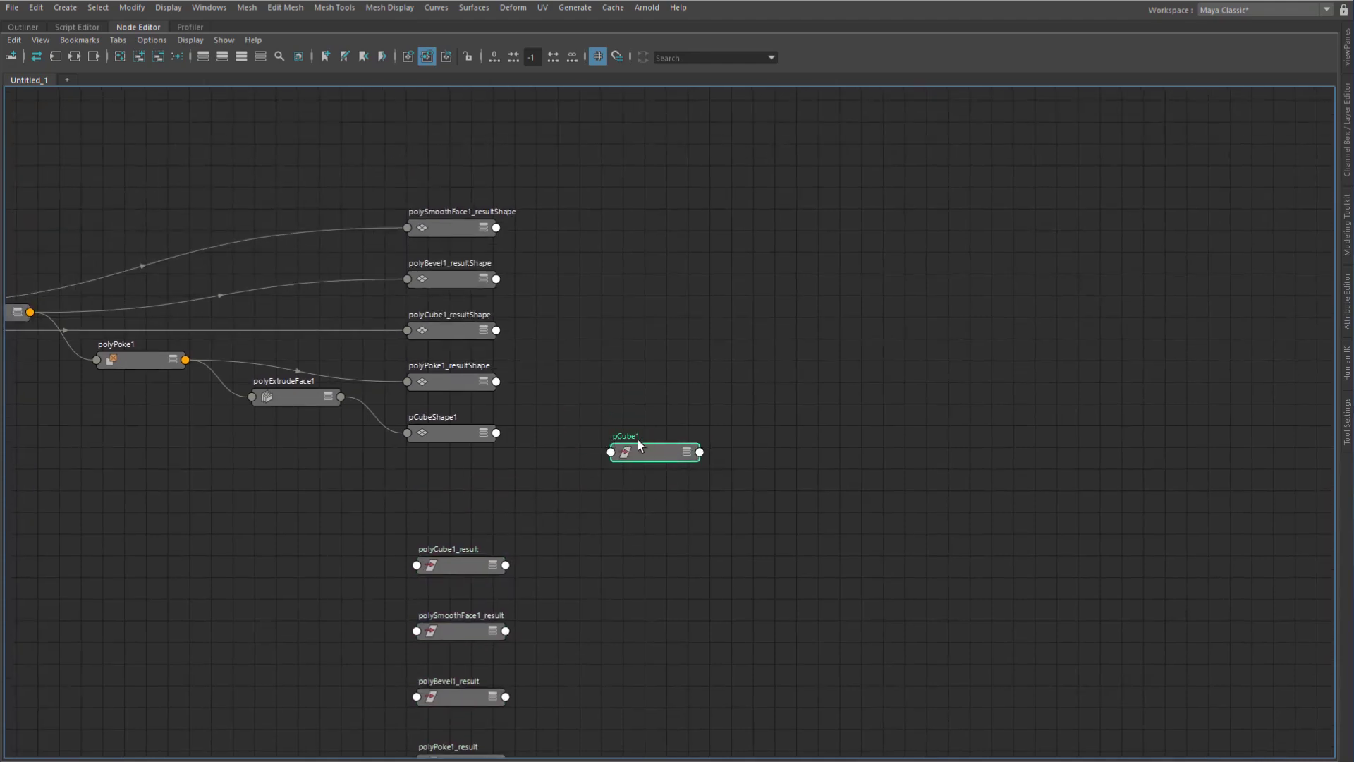
drag(648, 453, 671, 453)
key(Down)
scroll(523, 444, up, 3)
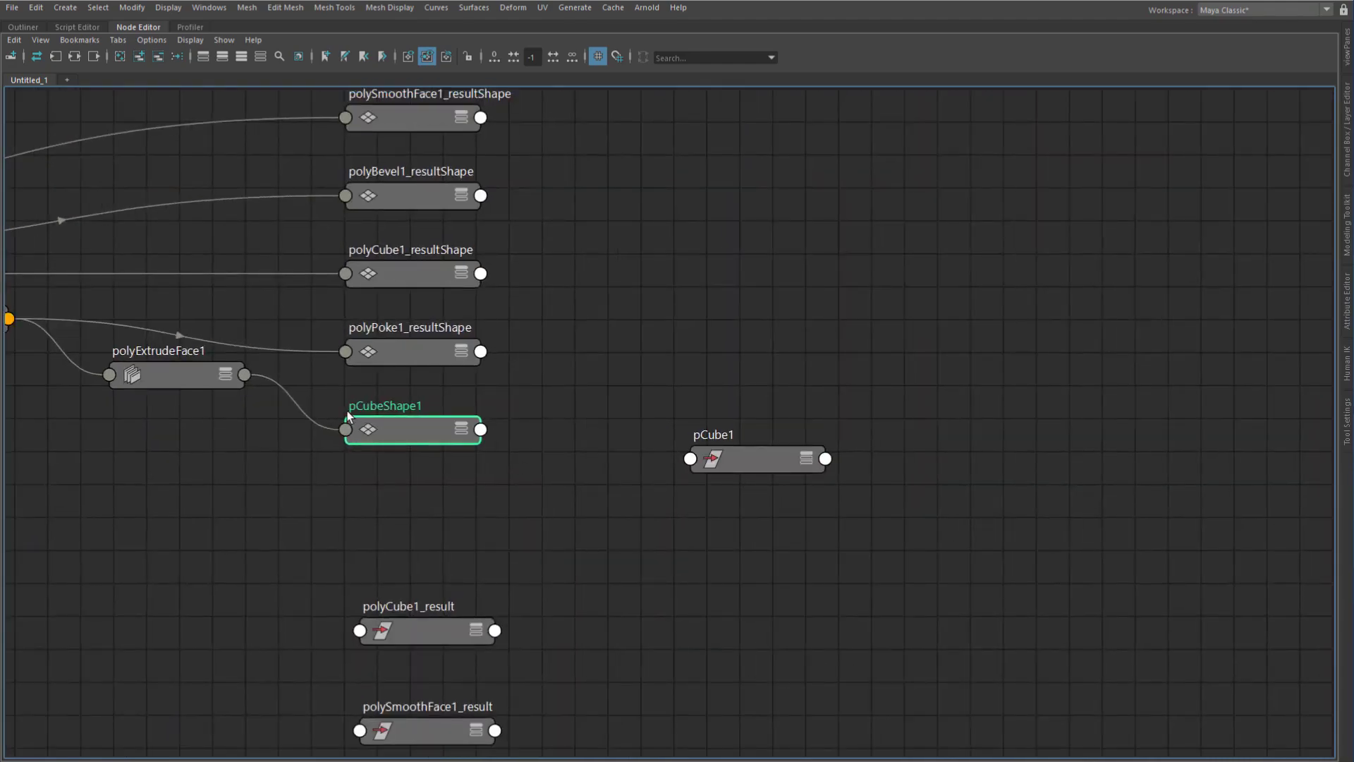
- Return to the standard layout, select the extruded mesh in the viewport and step down from its transform to its shape node
key(ctrl+space)
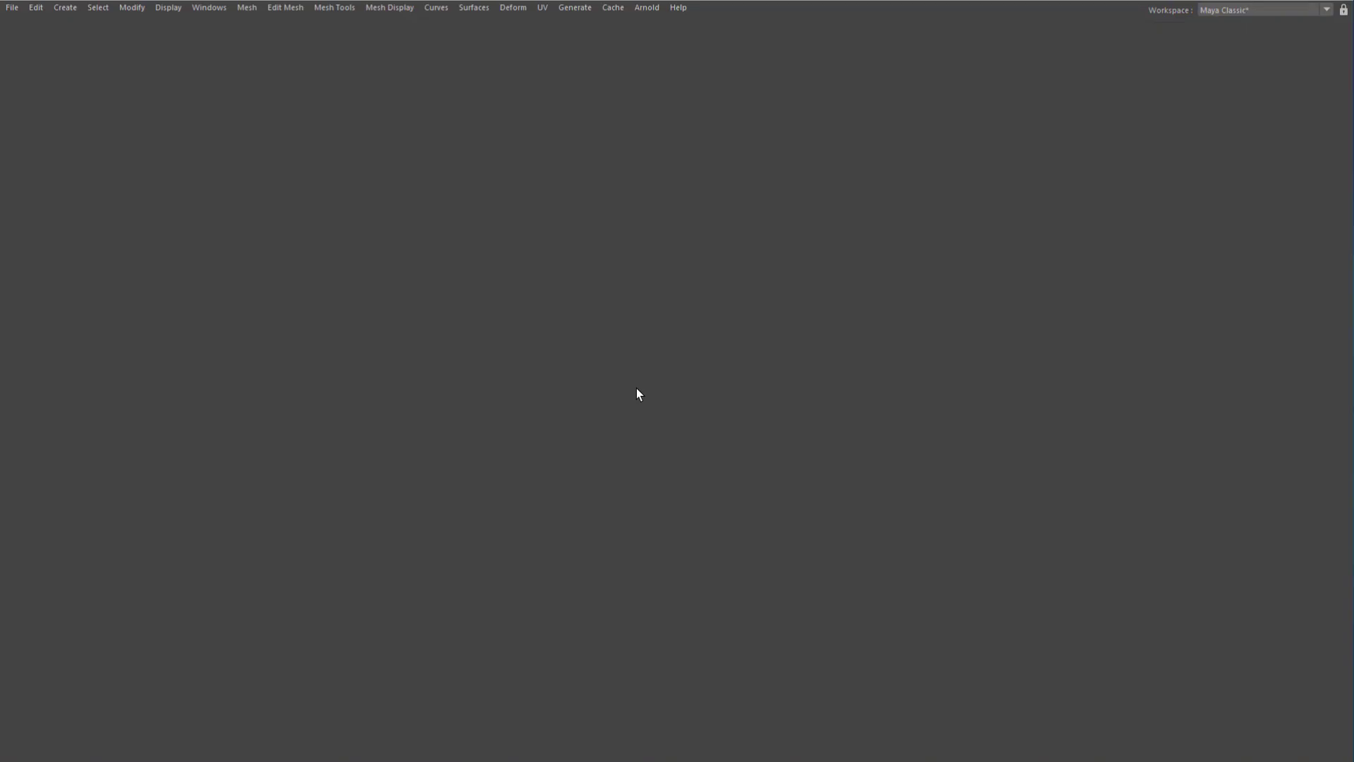
alt+middle_drag(759, 428, 650, 338)
alt+right_drag(650, 337, 889, 426)
click(996, 425)
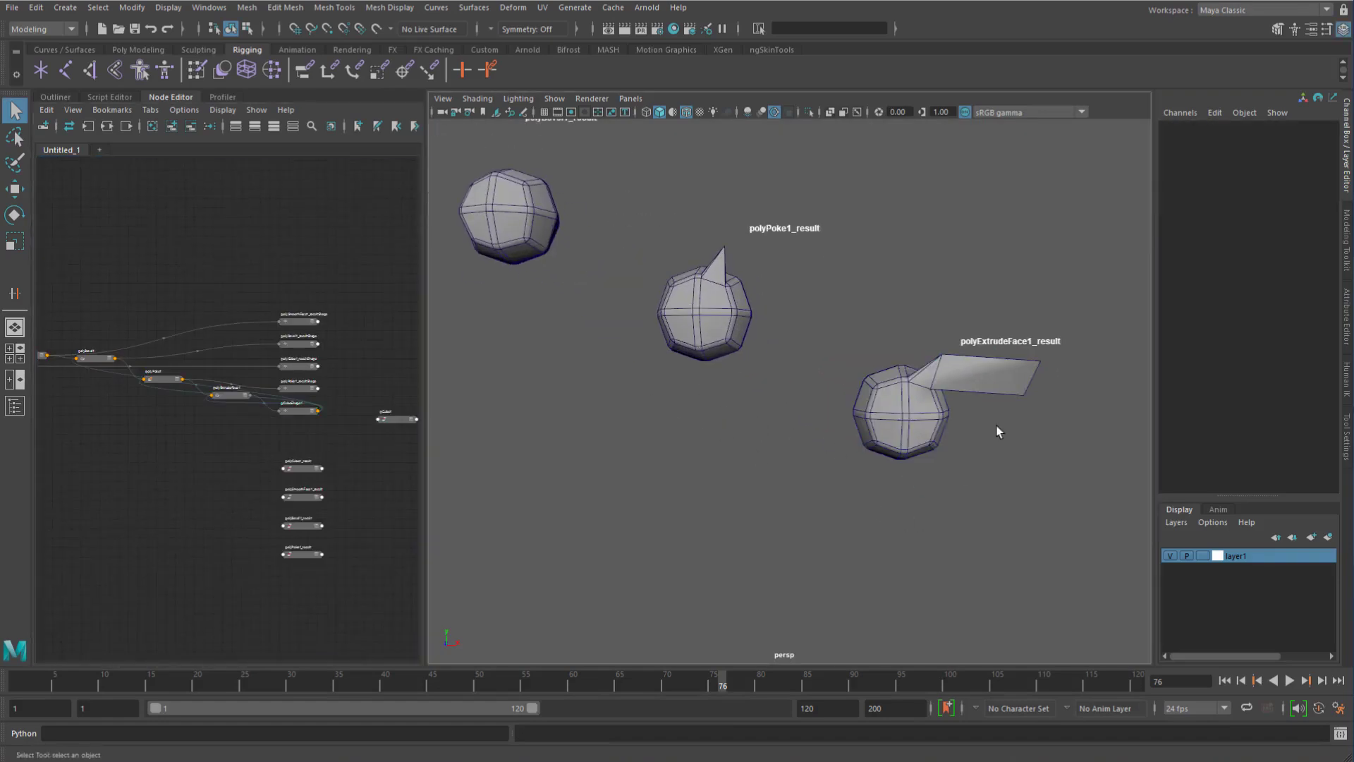
alt+middle_drag(963, 392, 934, 397)
click(868, 412)
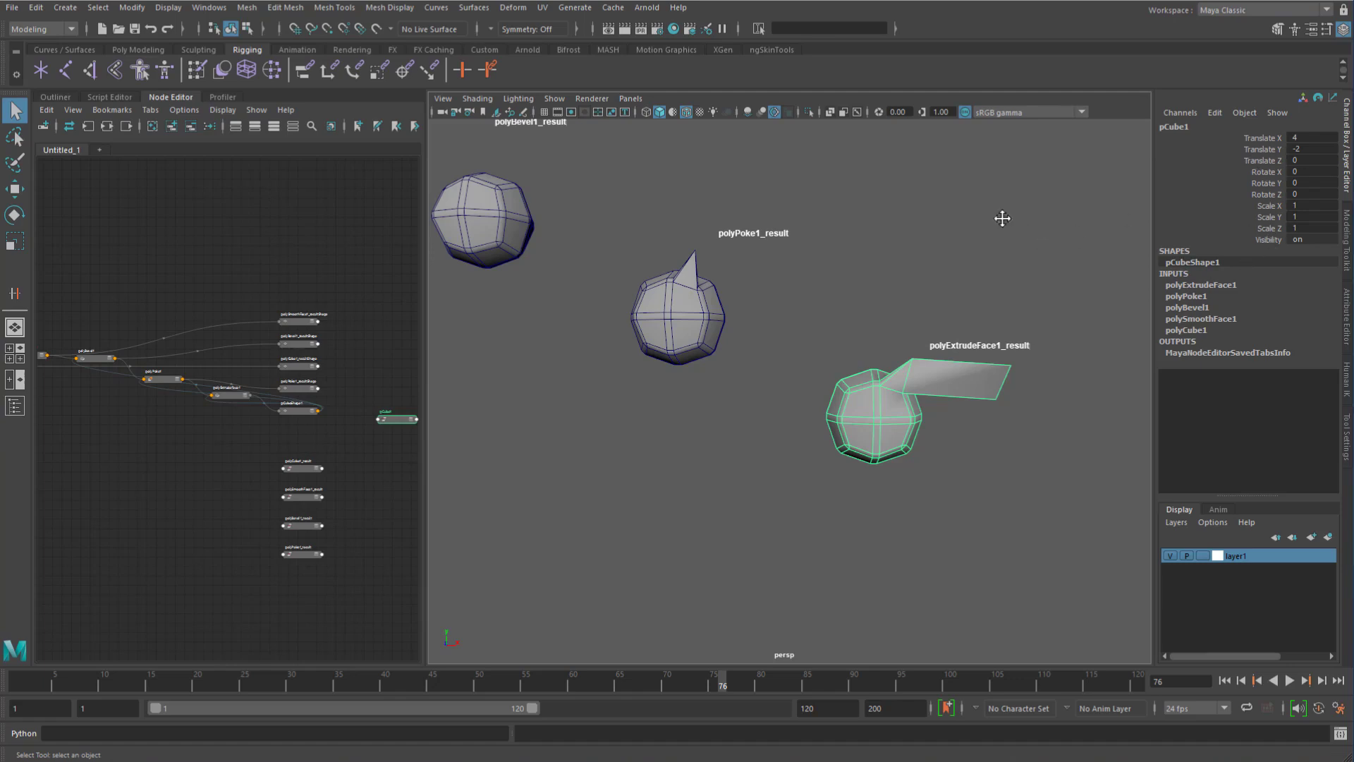
alt+middle_drag(1003, 218, 997, 214)
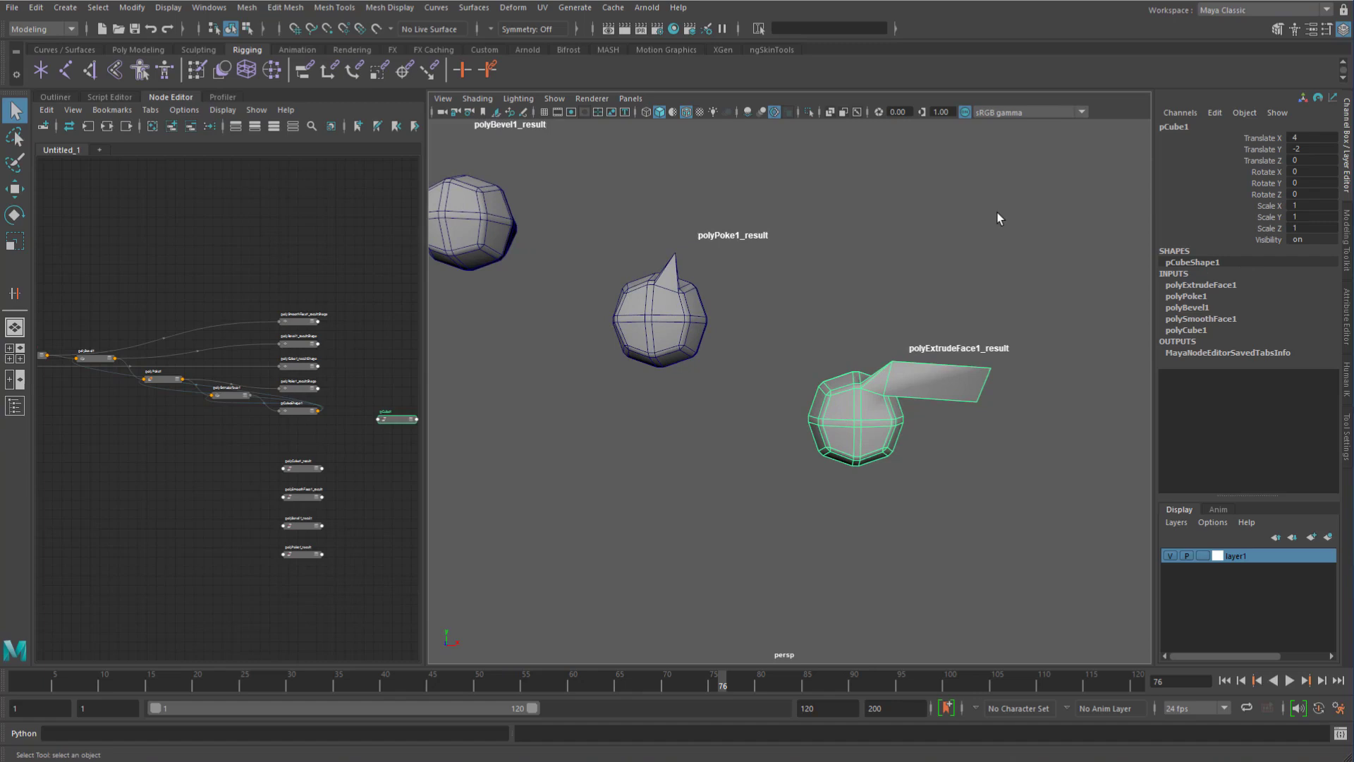
key(Down)
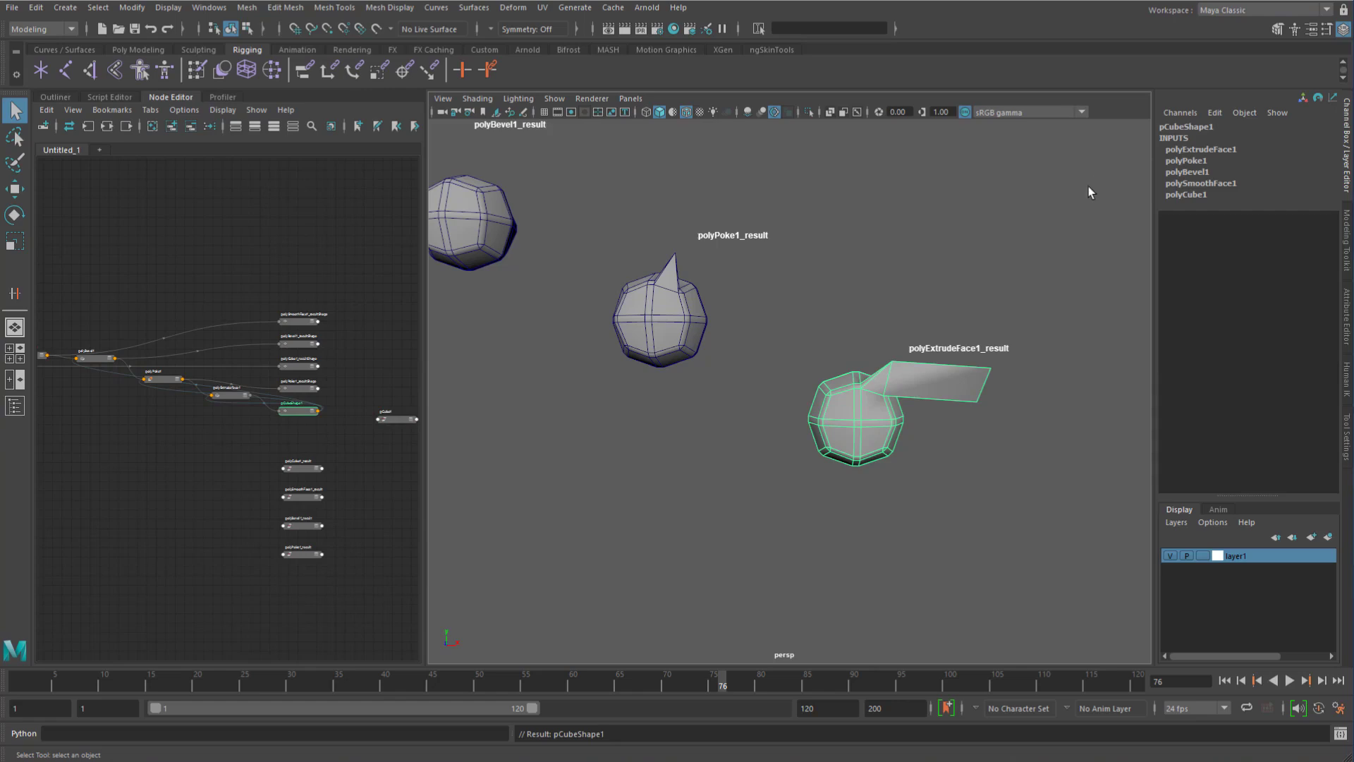
alt+middle_drag(1089, 192, 1050, 198)
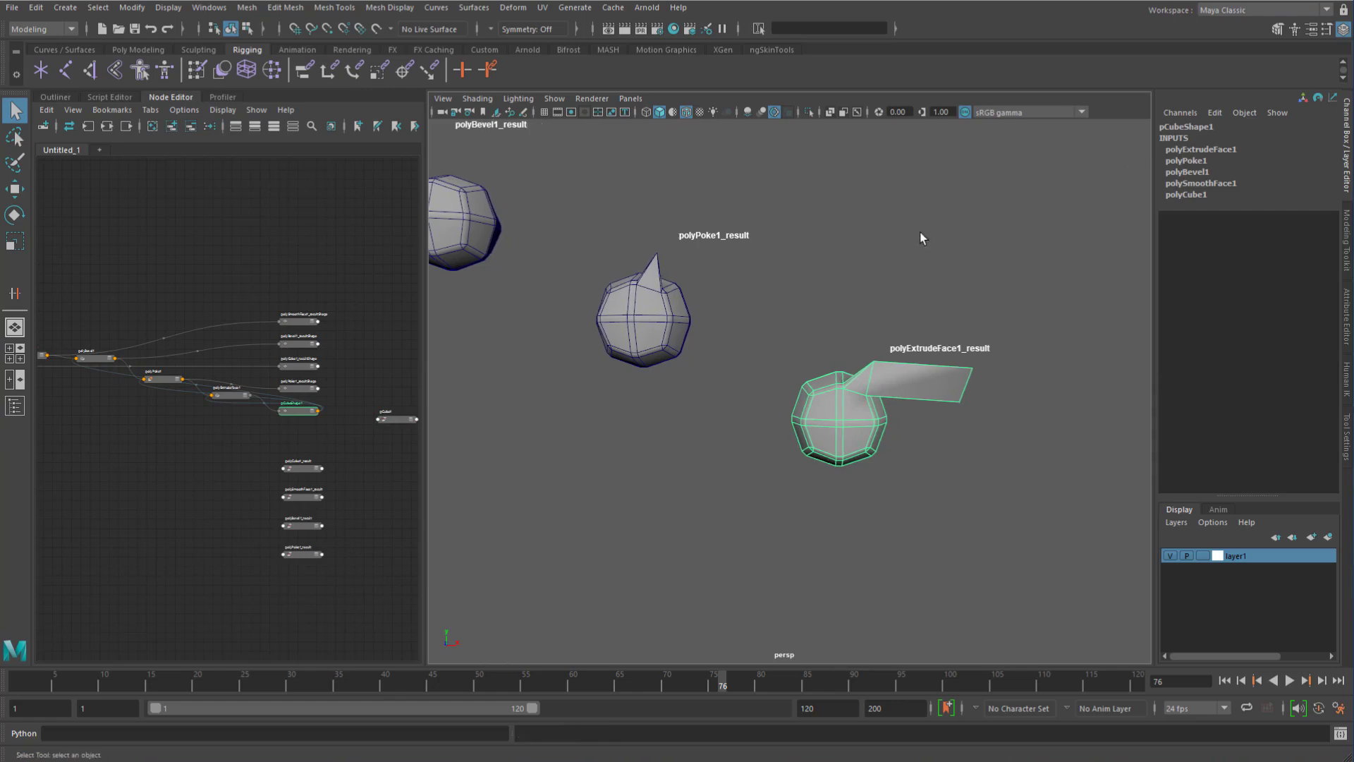
- Move the pCube1 node back into the column between pCubeShape1 and polyCube1_result in the node graph
drag(399, 419, 304, 446)
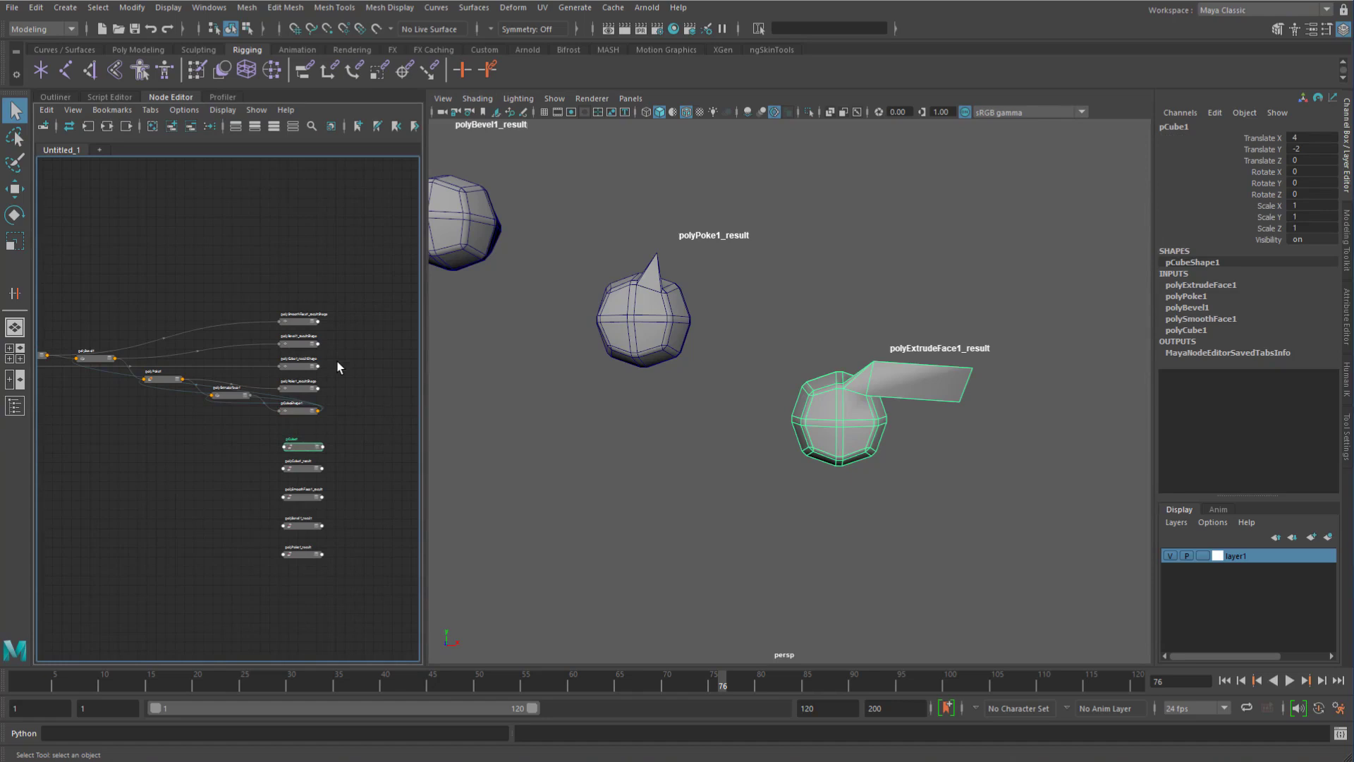
middle_drag(338, 367, 353, 351)
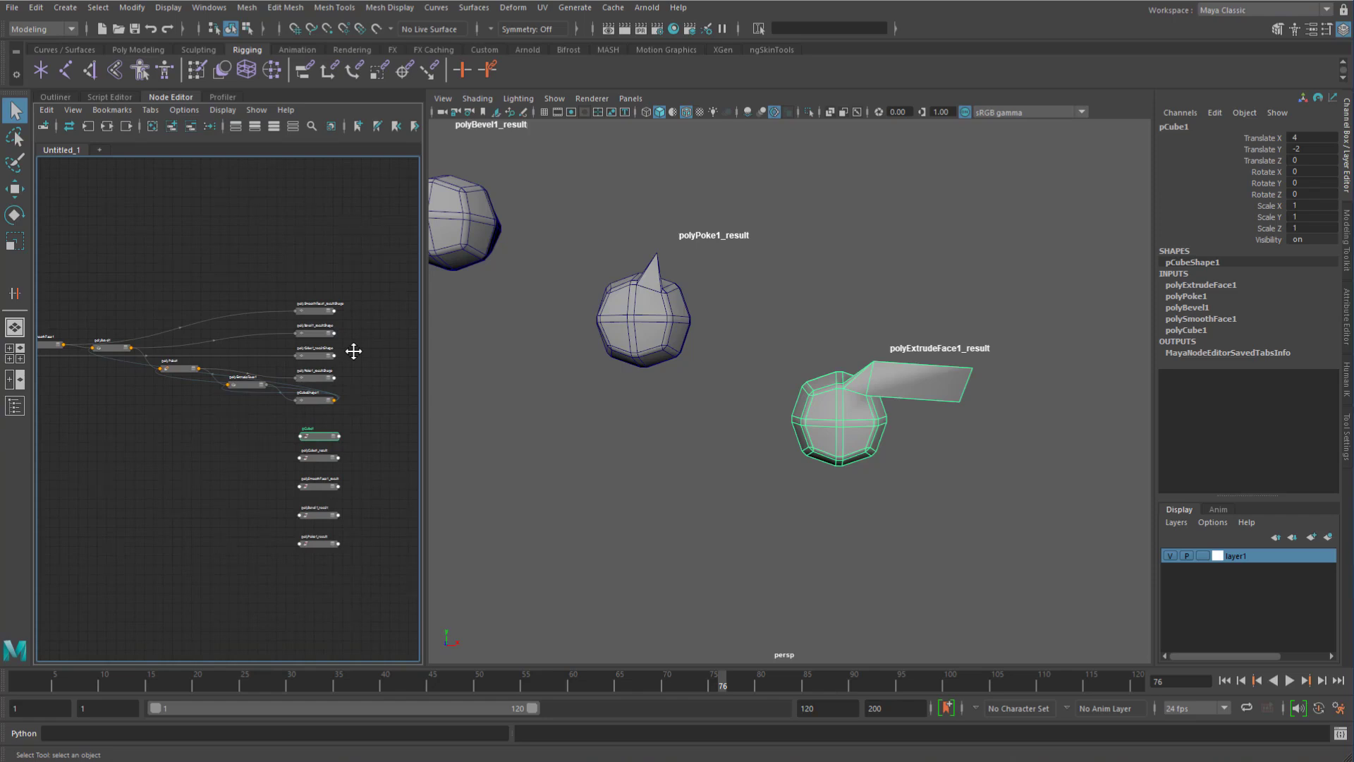
- Turn on the display of shapes in the Outliner and expand pCube1
click(56, 97)
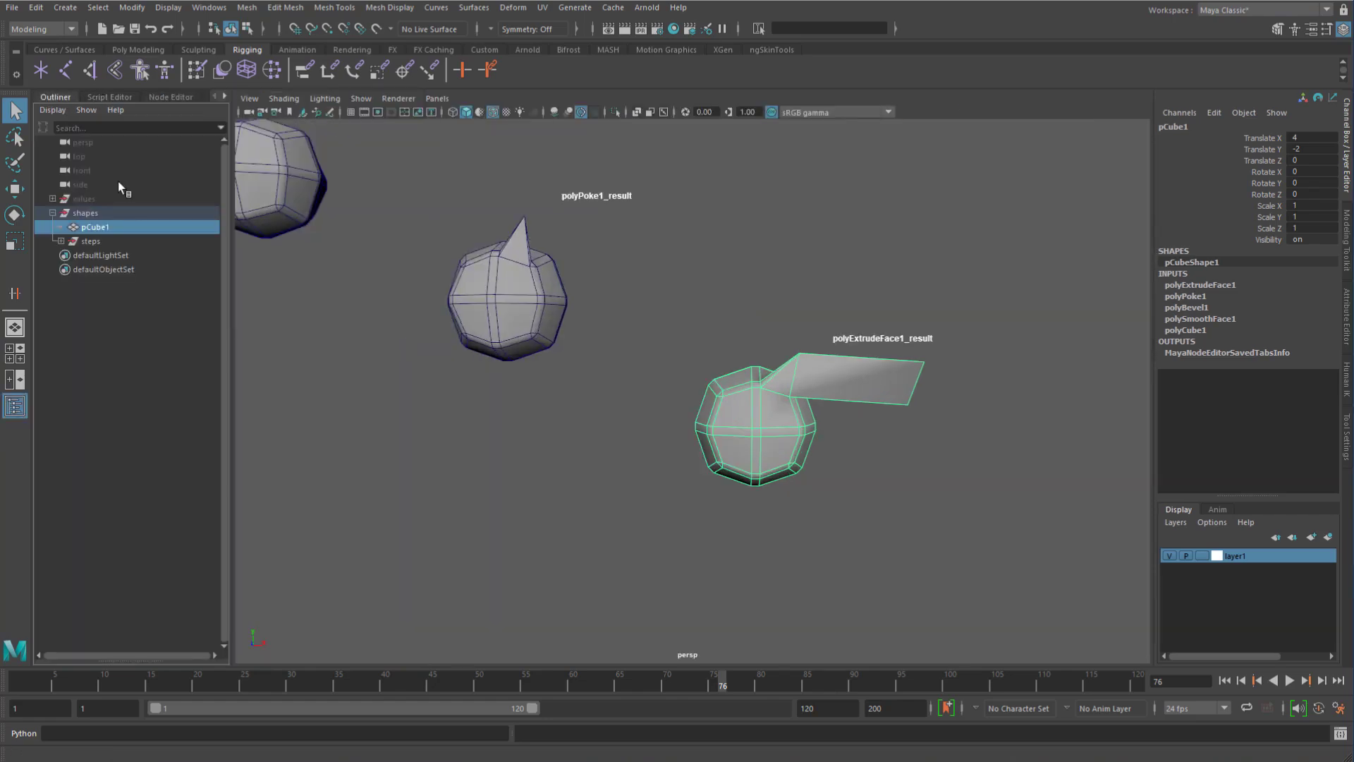
click(52, 110)
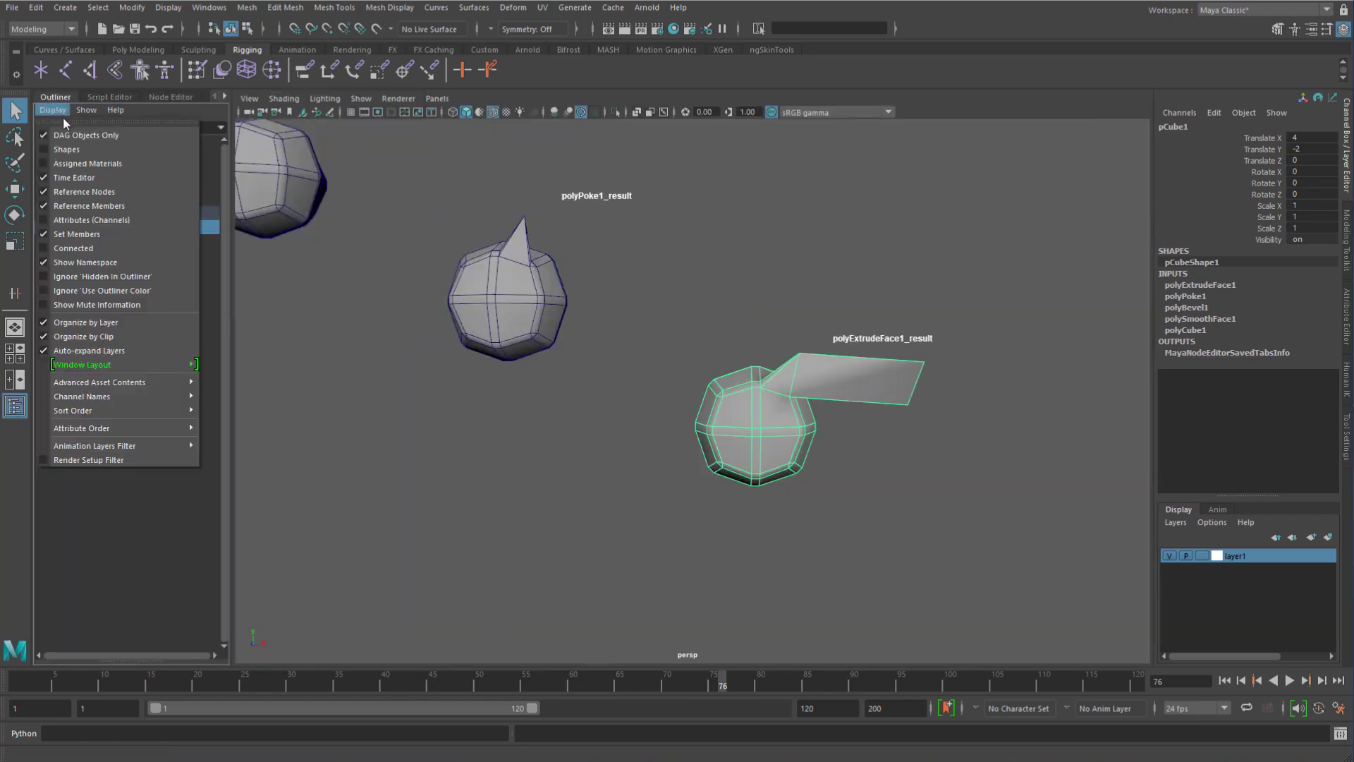
click(59, 151)
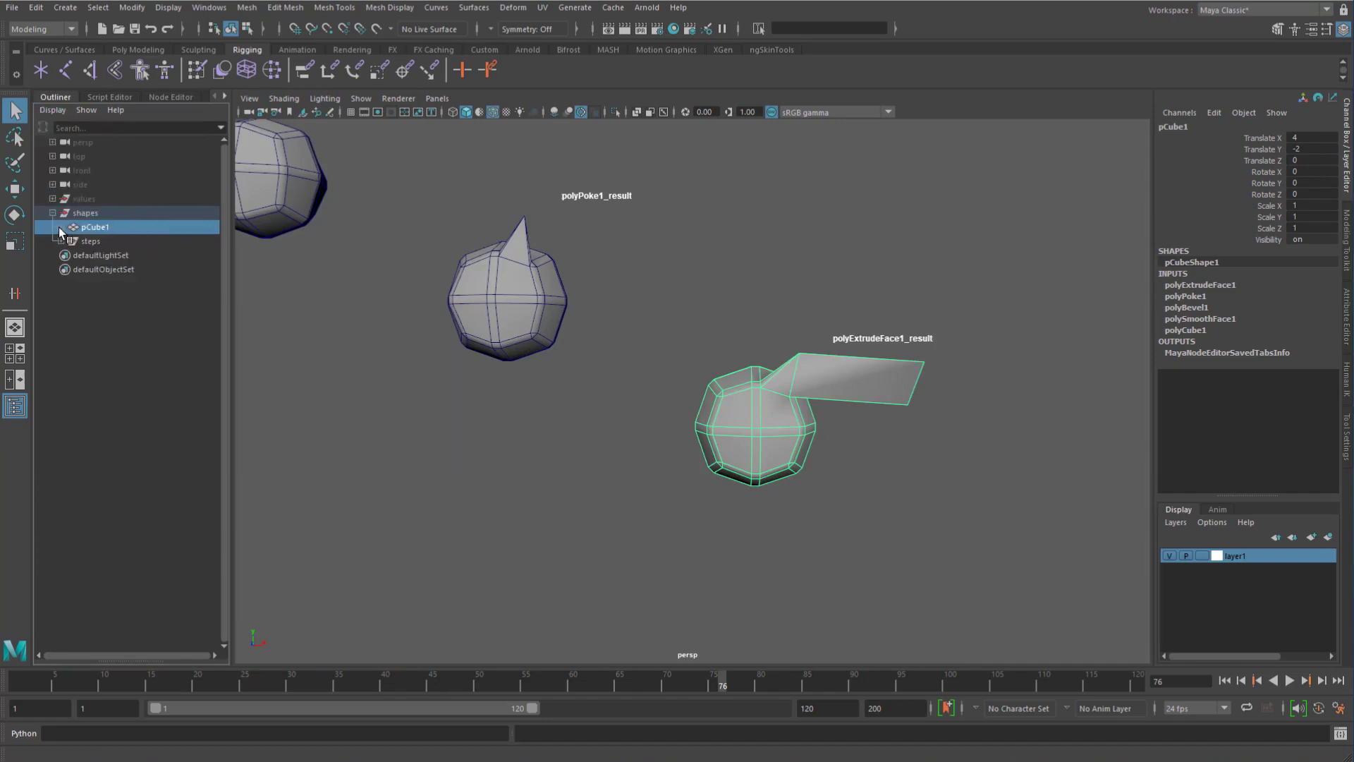
click(102, 240)
- Select pCube1 and its child pCubeShape1 alternately in the Outliner to compare the transform with the shape node
click(90, 226)
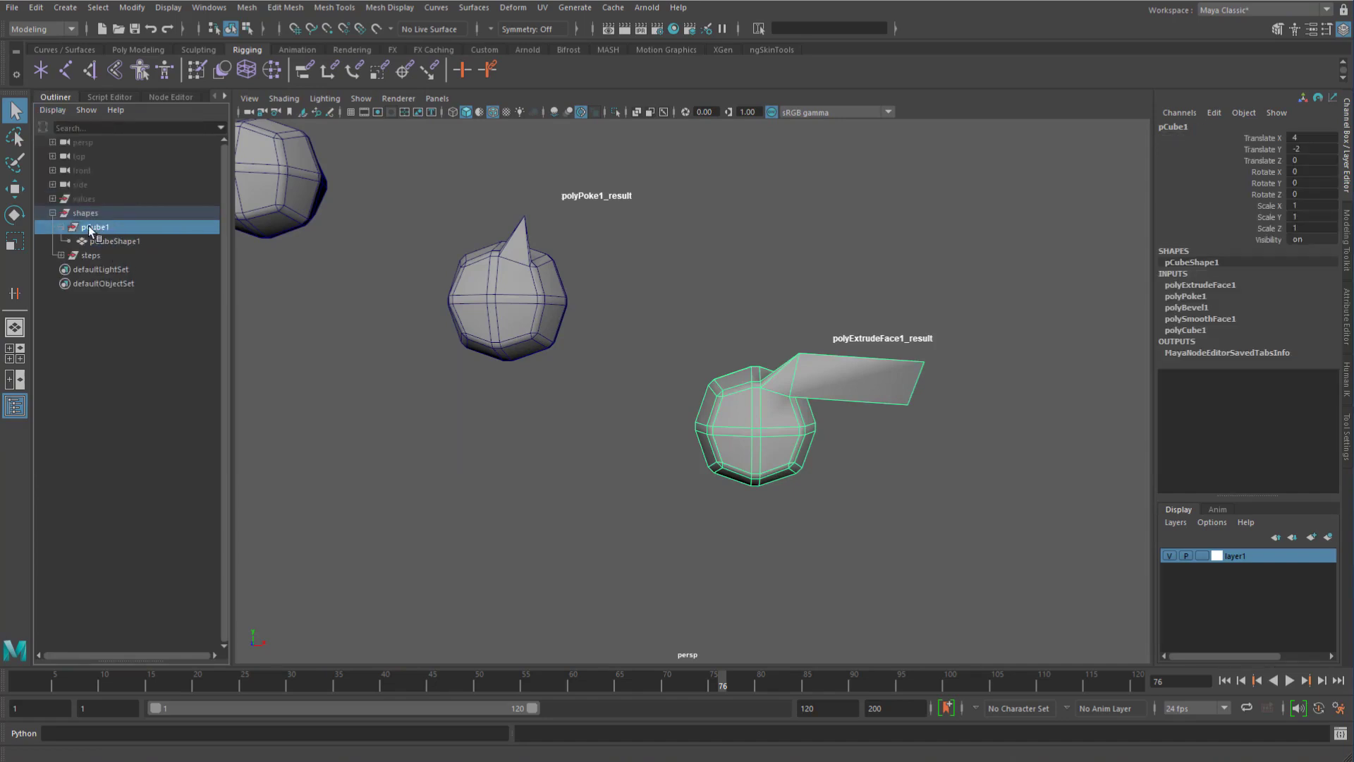
click(99, 241)
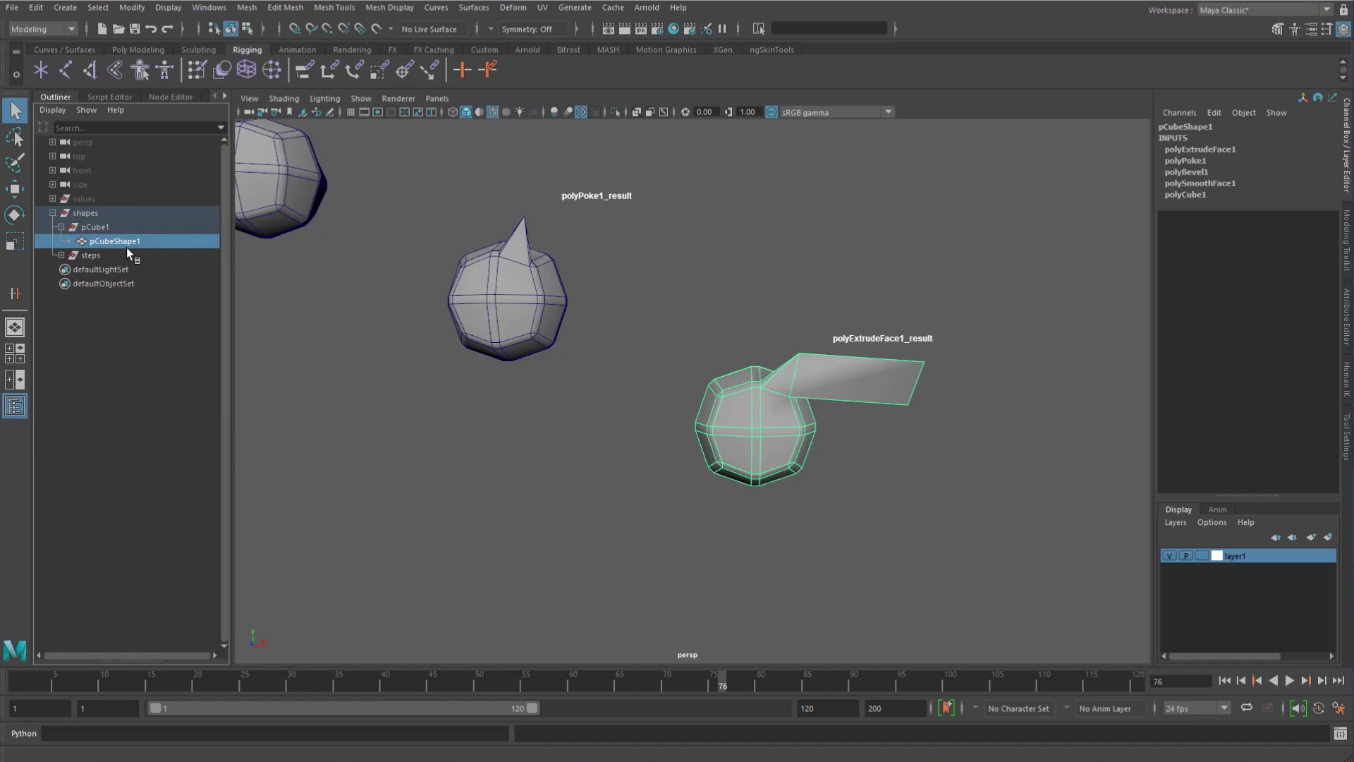
click(128, 229)
click(125, 240)
click(116, 215)
click(118, 229)
- Turn off the display of shapes in the Outliner
click(53, 110)
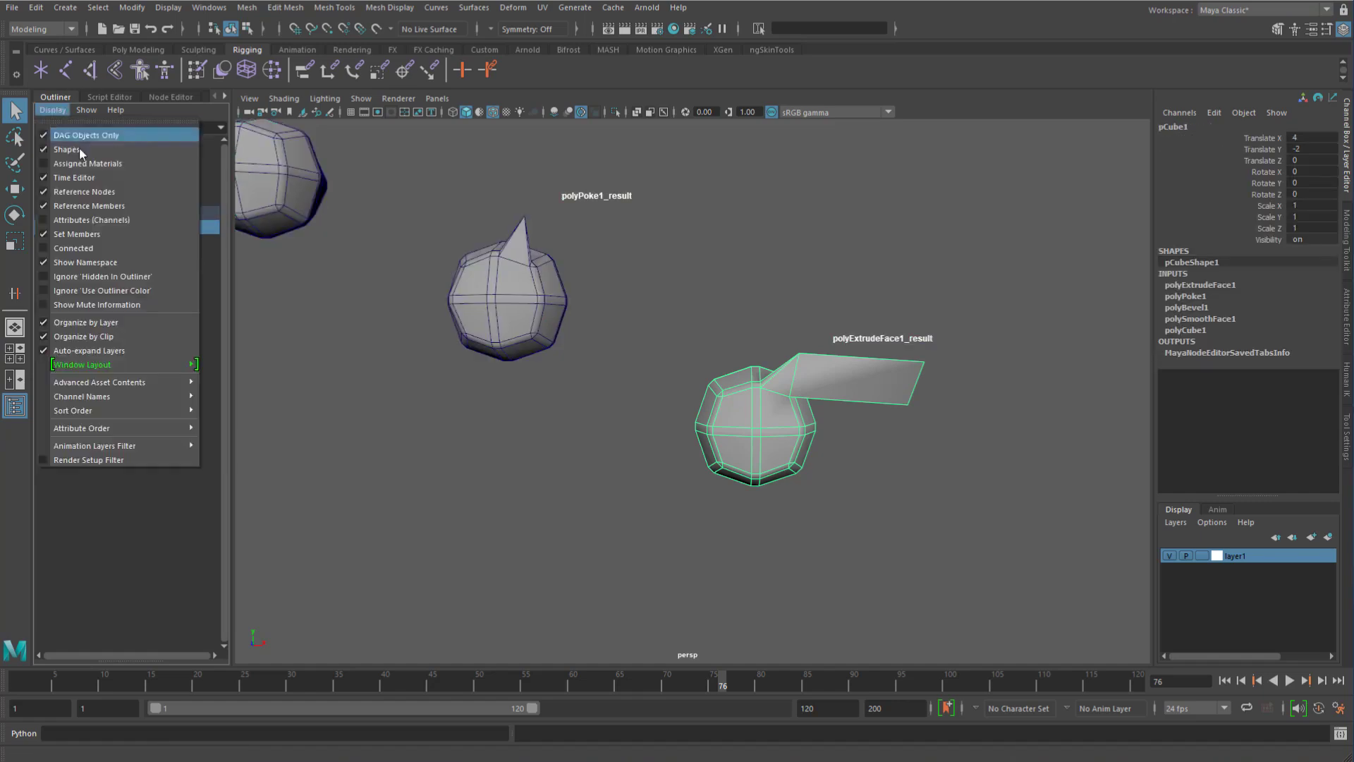
click(79, 148)
- Remove the pCube1 and result transform nodes from the full-screen Node Editor graph, leaving only the history and shape nodes
click(169, 97)
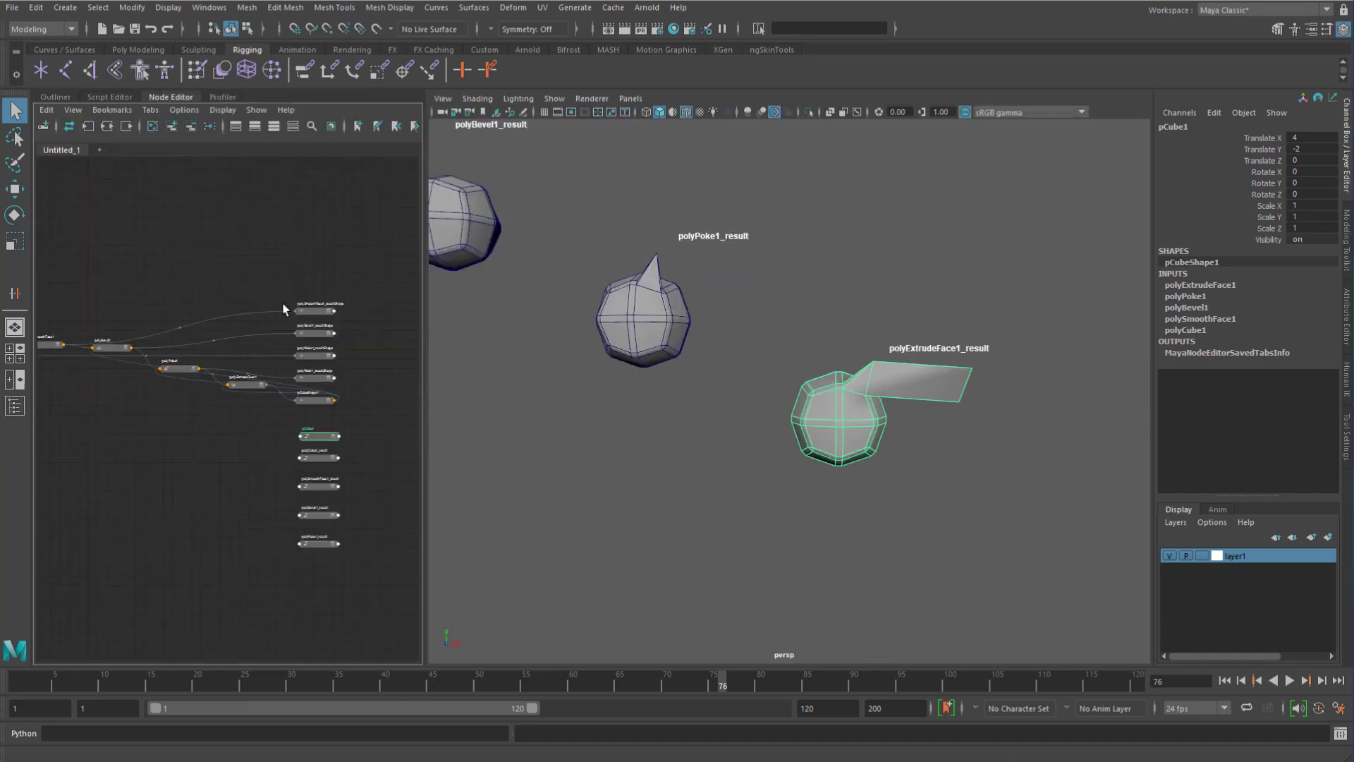
click(374, 444)
key(ctrl+space)
alt+right_drag(557, 446, 853, 409)
alt+middle_drag(853, 409, 749, 482)
drag(868, 319, 675, 636)
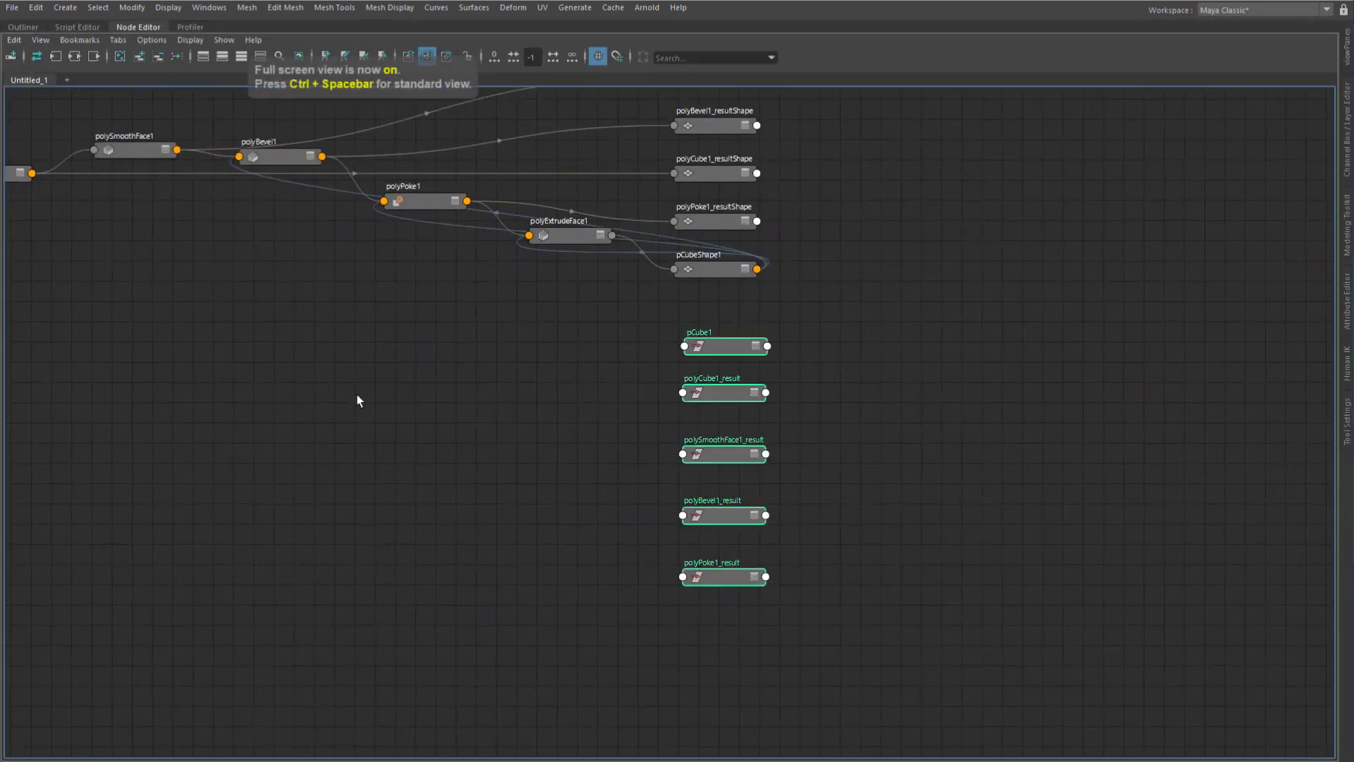
key(a)
click(156, 58)
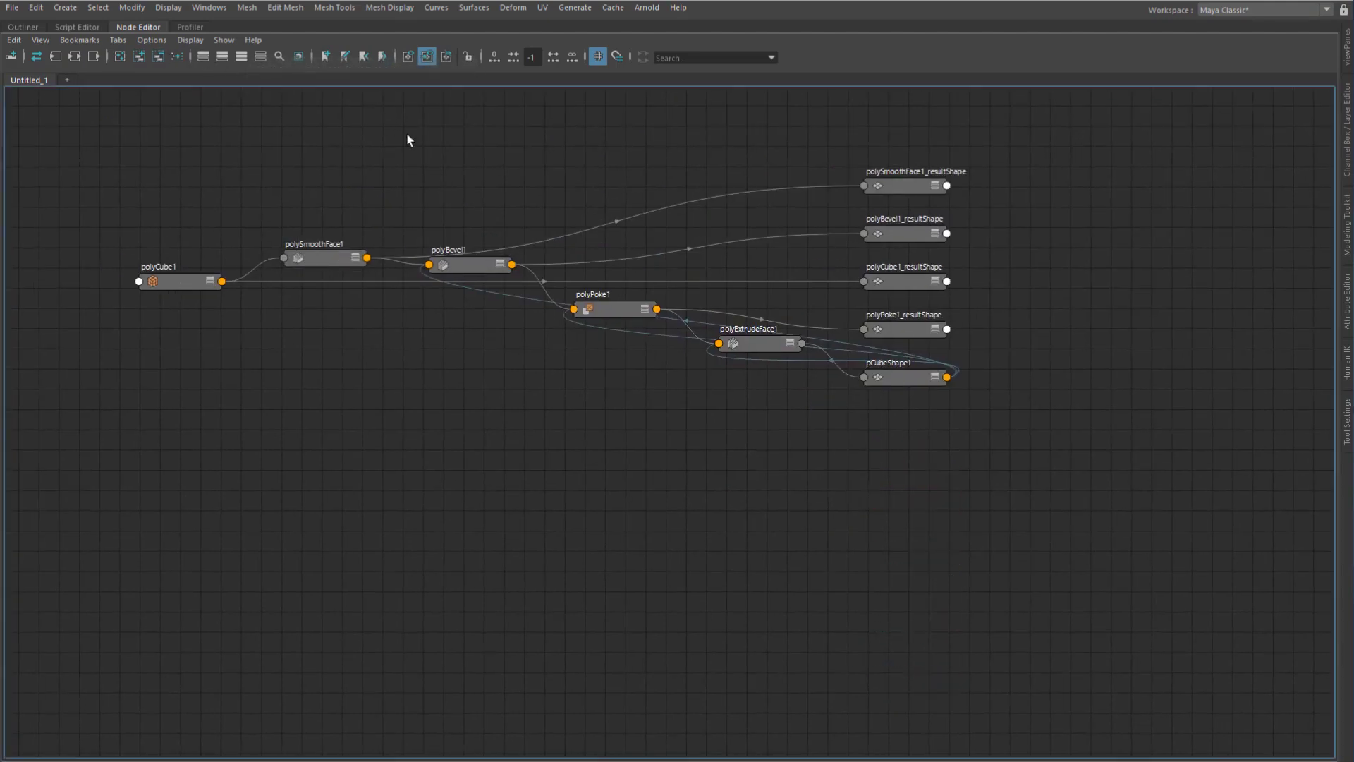
- Switch the graphed nodes to show only their connected attributes
key(3)
key(2)
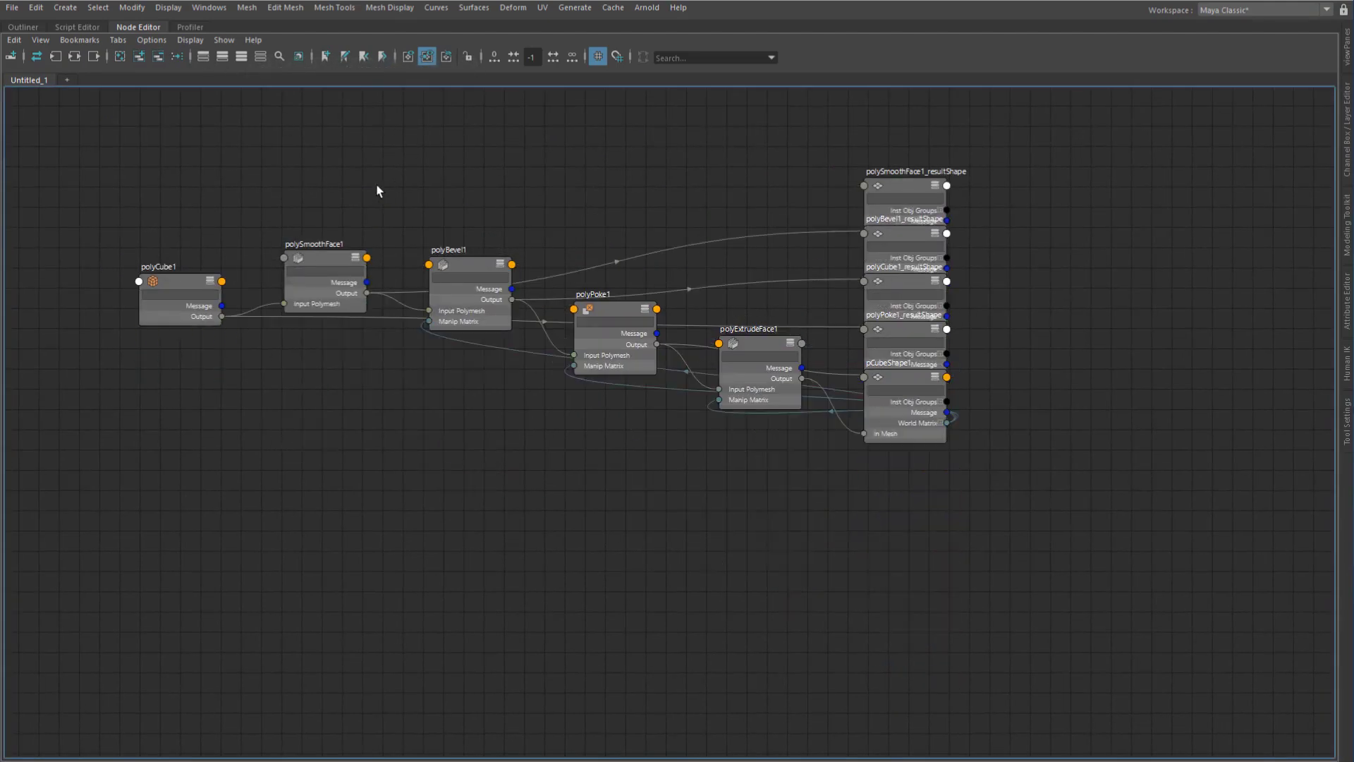
alt+right_drag(82, 346, 117, 347)
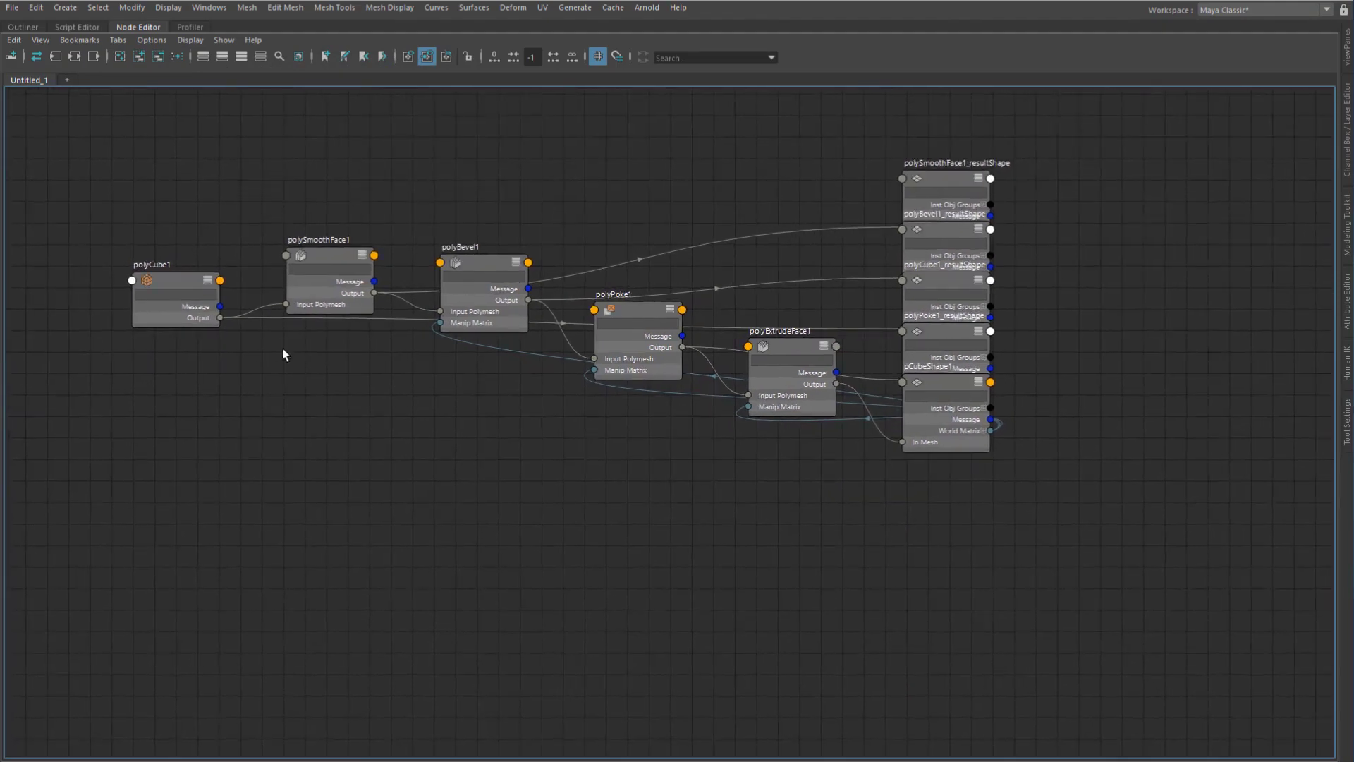
- Arrange polyCube1, polySmoothFace1, polyBevel1, polyPoke1 and polyExtrudeFace1 as a rising chain in the graph, followed by pCubeShape1
alt+middle_drag(283, 355, 247, 372)
drag(142, 302, 93, 343)
drag(284, 273, 213, 300)
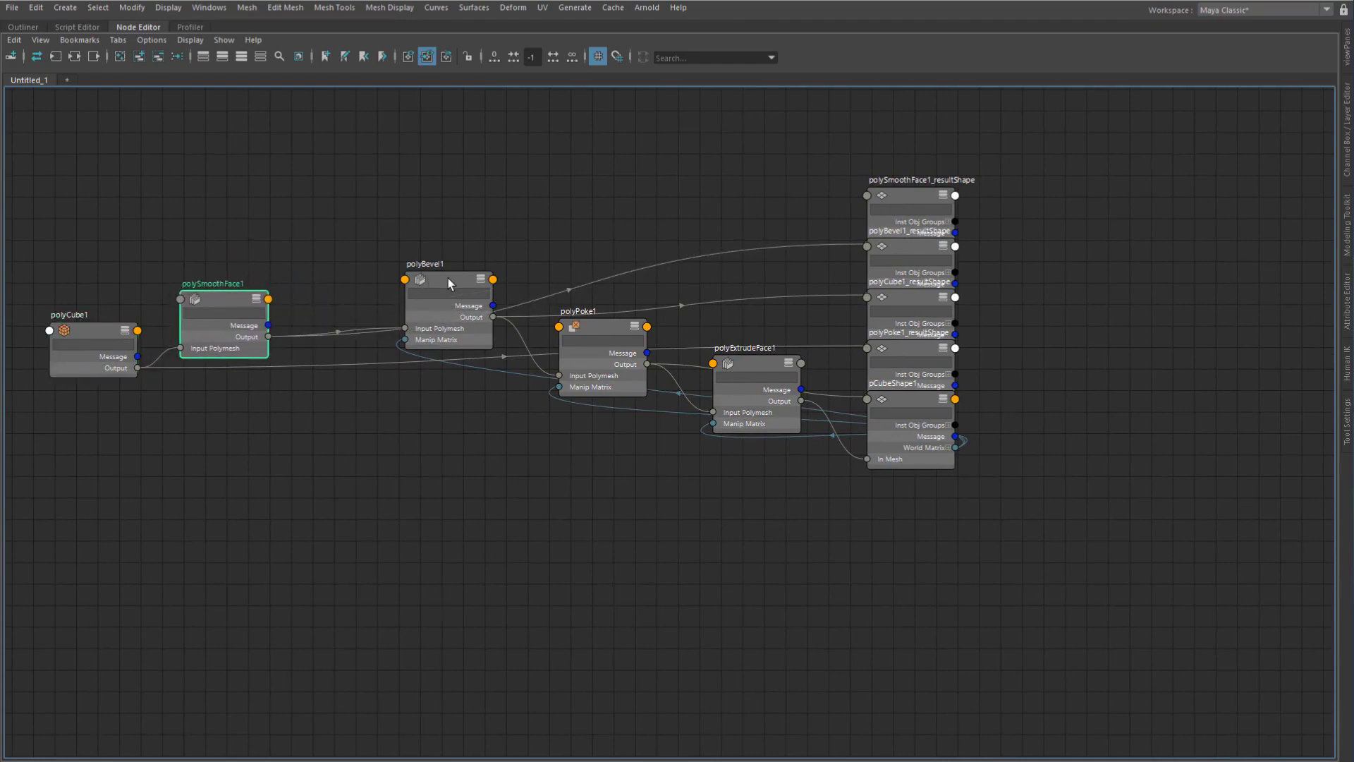
drag(447, 277, 399, 270)
drag(615, 325, 574, 233)
drag(751, 360, 706, 216)
drag(913, 399, 861, 319)
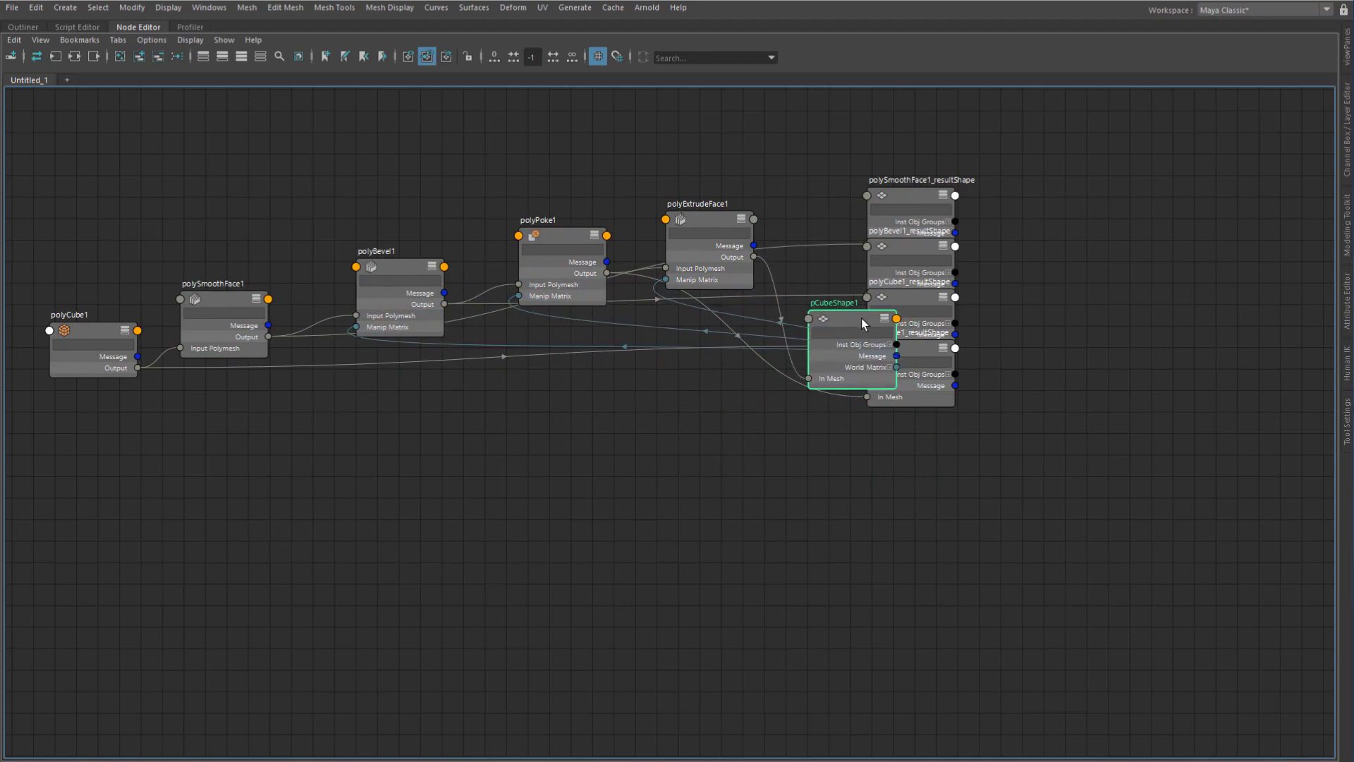
- Place the four result shape nodes in a row below the chain, each beside the history node that feeds it
drag(906, 194, 394, 405)
drag(908, 243, 569, 395)
drag(911, 302, 214, 426)
drag(930, 347, 744, 392)
click(838, 284)
alt+right_drag(835, 283, 849, 286)
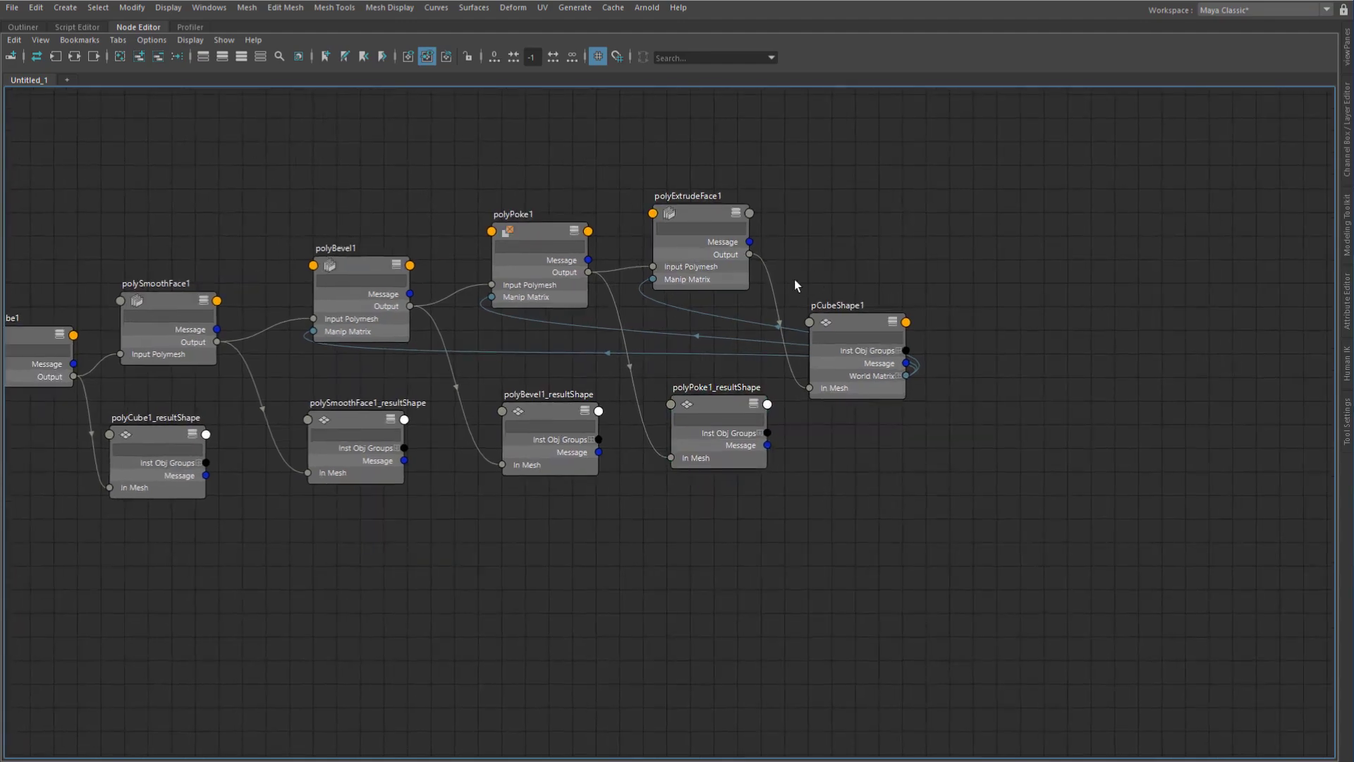
alt+middle_drag(778, 278, 1012, 285)
alt+right_drag(1011, 285, 1044, 300)
alt+middle_drag(910, 288, 1009, 305)
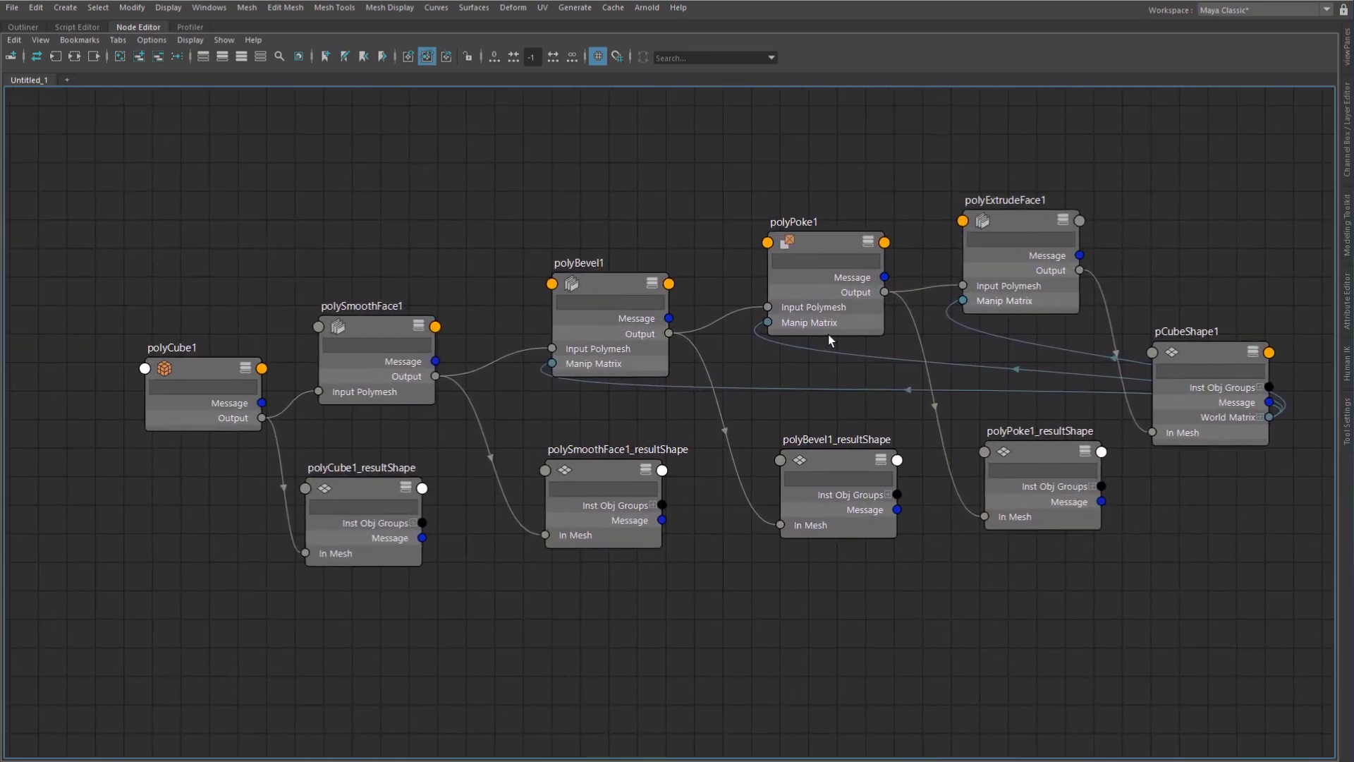
- Move the polyCube1 node further away from polySmoothFace1 to spread out its output connections
click(200, 371)
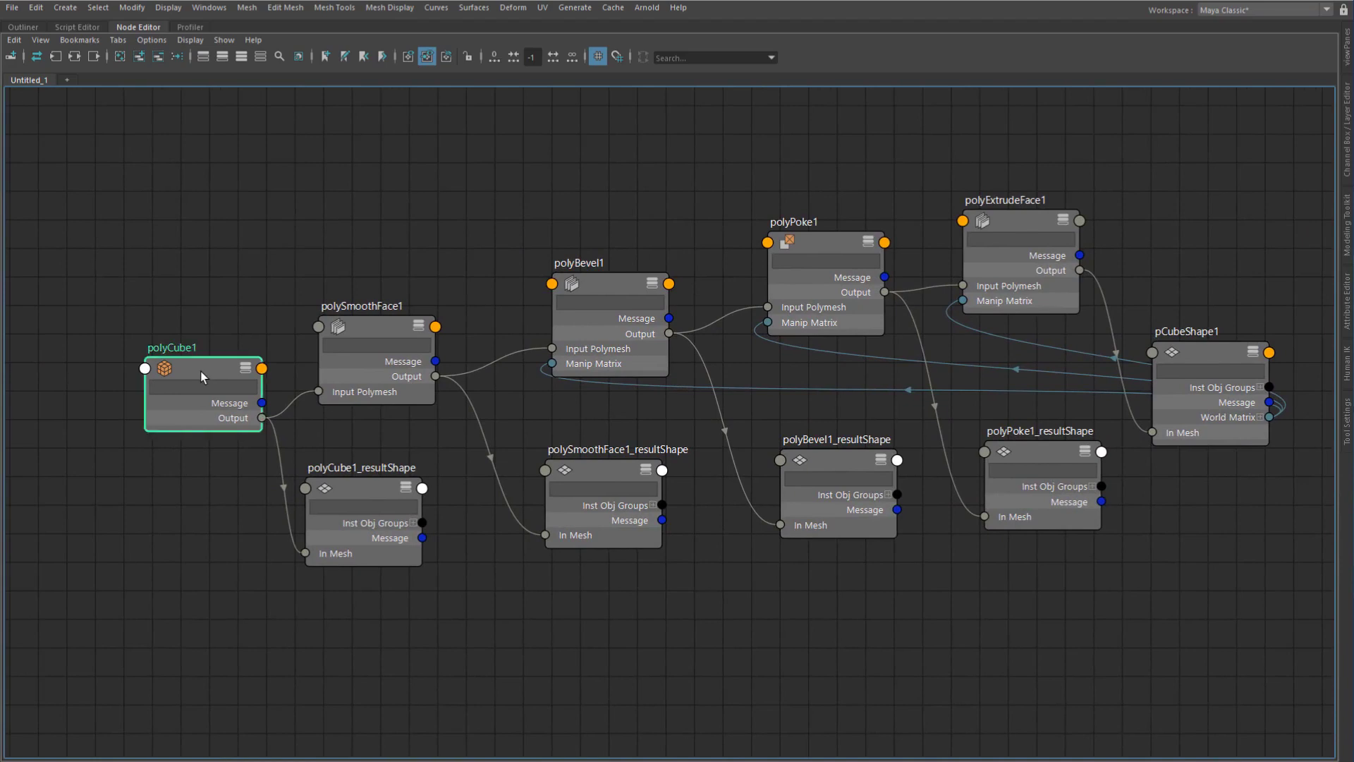
drag(200, 371, 160, 373)
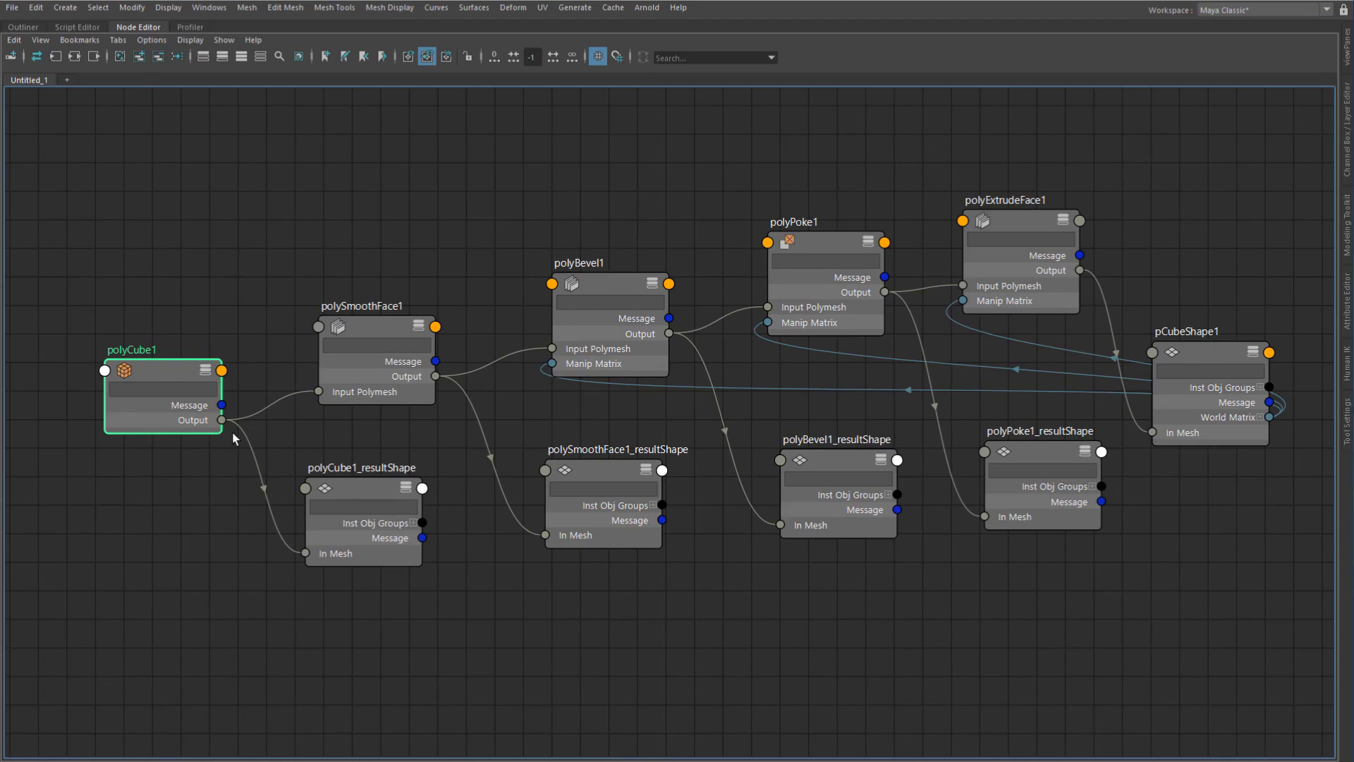
drag(156, 371, 125, 358)
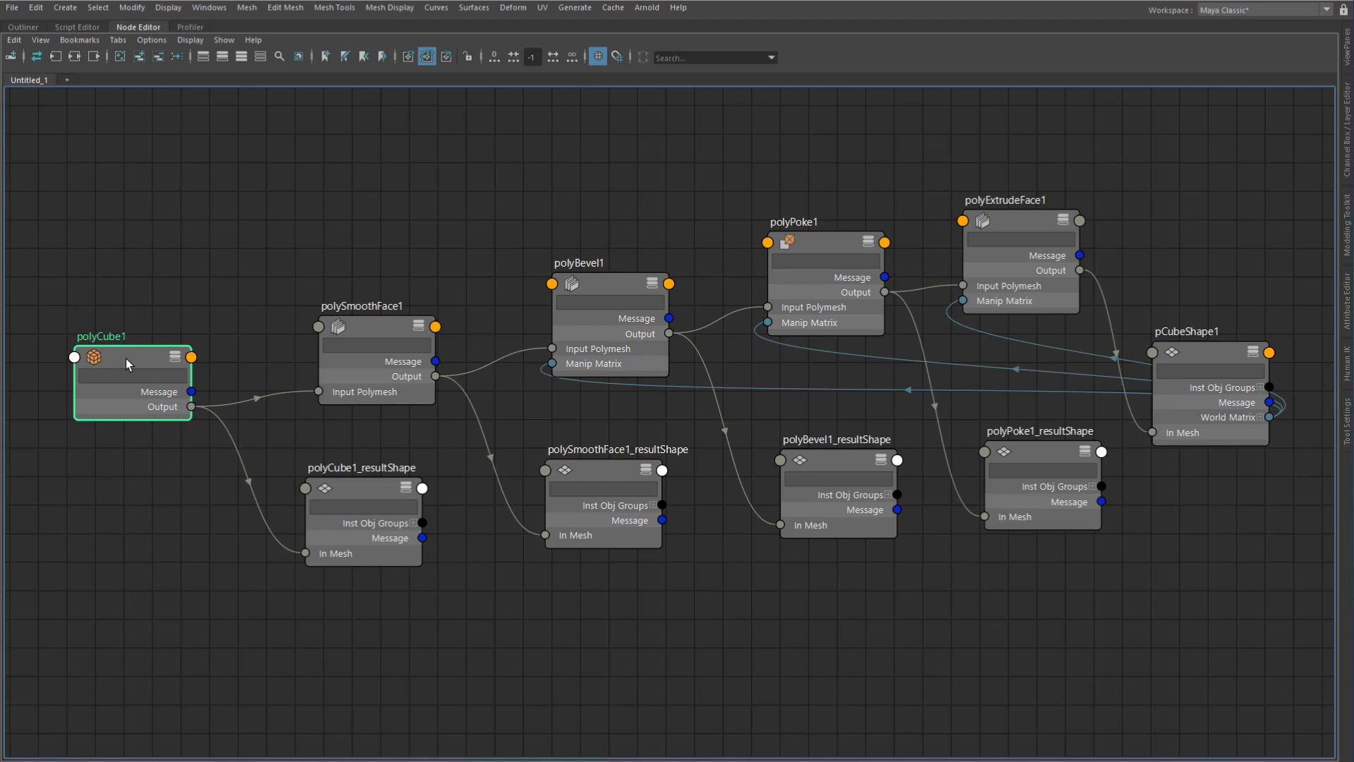
mouse_move(125, 359)
mouse_down()
mouse_move(153, 378)
mouse_move(137, 388)
mouse_move(135, 364)
mouse_up()
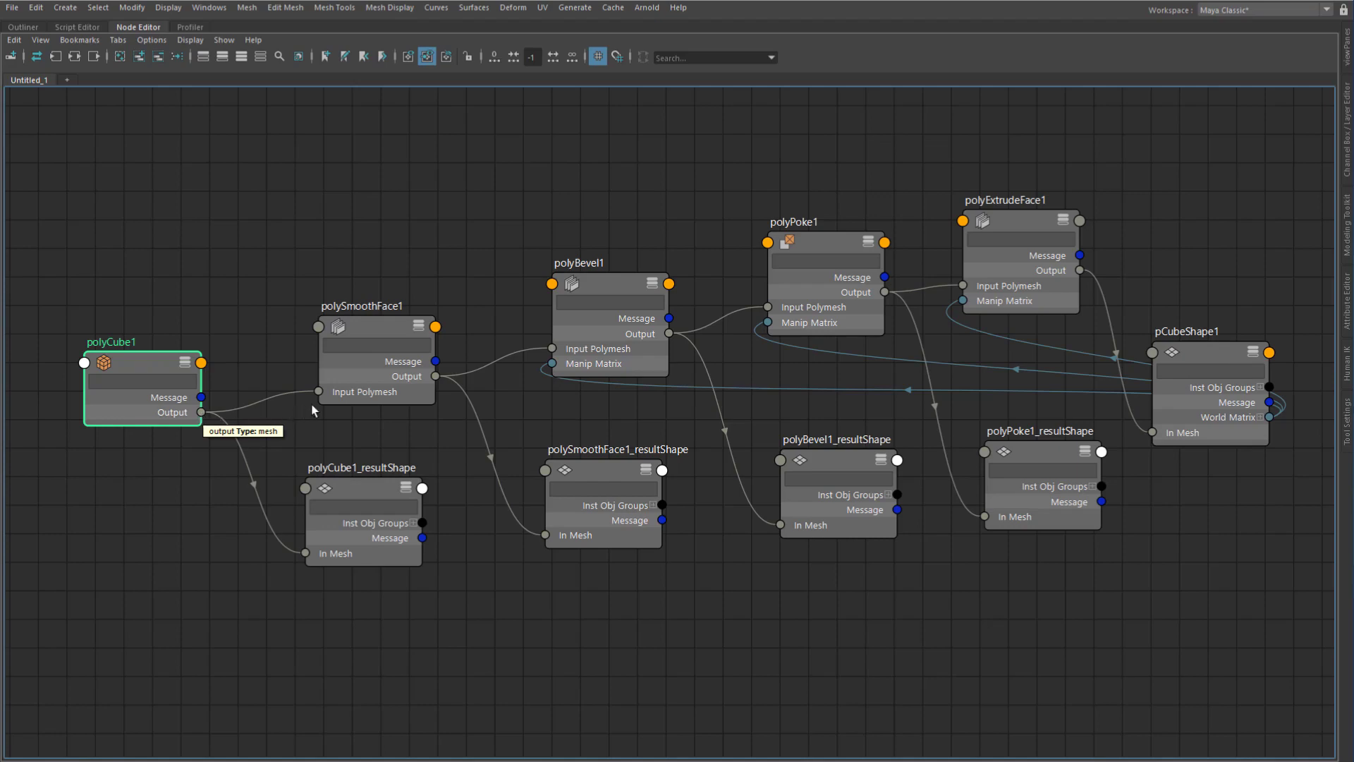
- Shift polyCube1_resultShape slightly lower and adjust the position of polySmoothFace1 above it
mouse_move(381, 488)
mouse_down()
mouse_move(403, 513)
mouse_move(372, 503)
mouse_up()
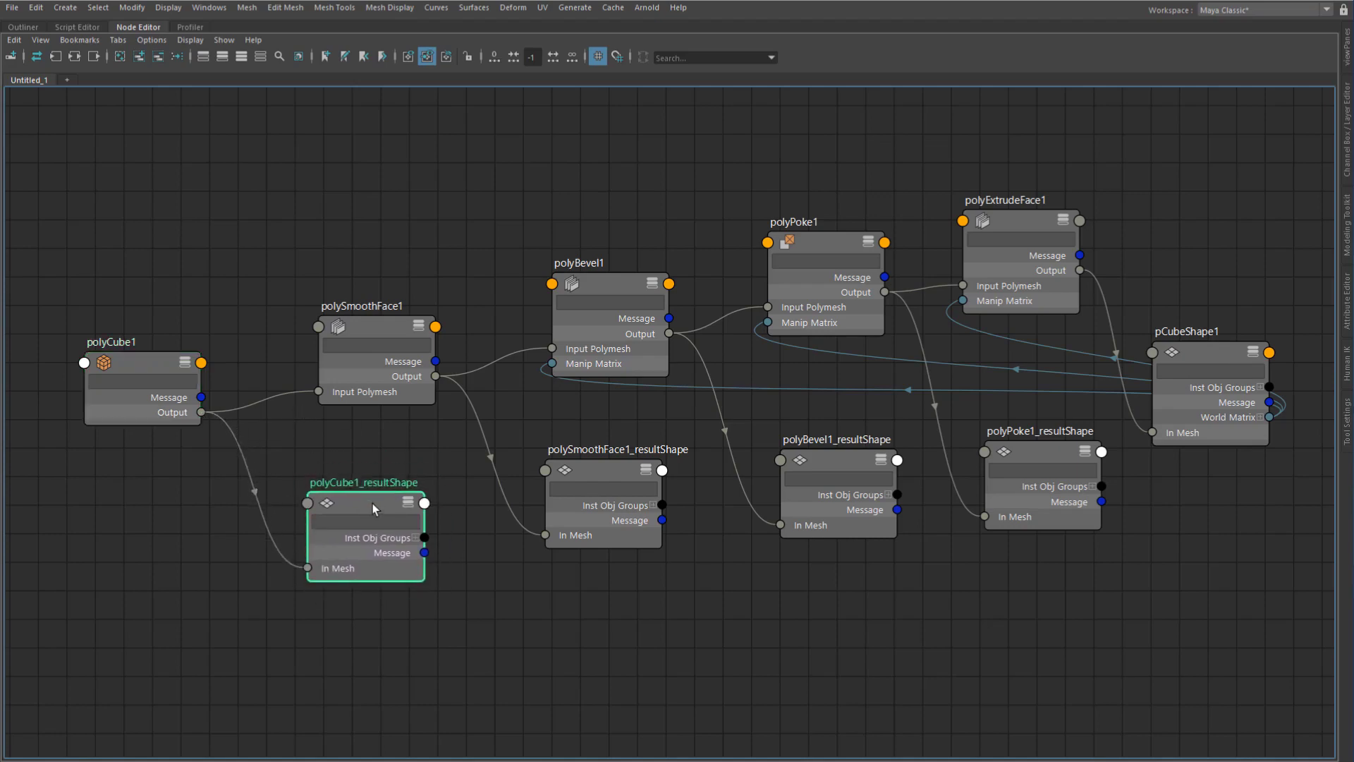
click(371, 327)
mouse_move(370, 327)
mouse_down()
mouse_move(352, 318)
mouse_move(361, 333)
mouse_up()
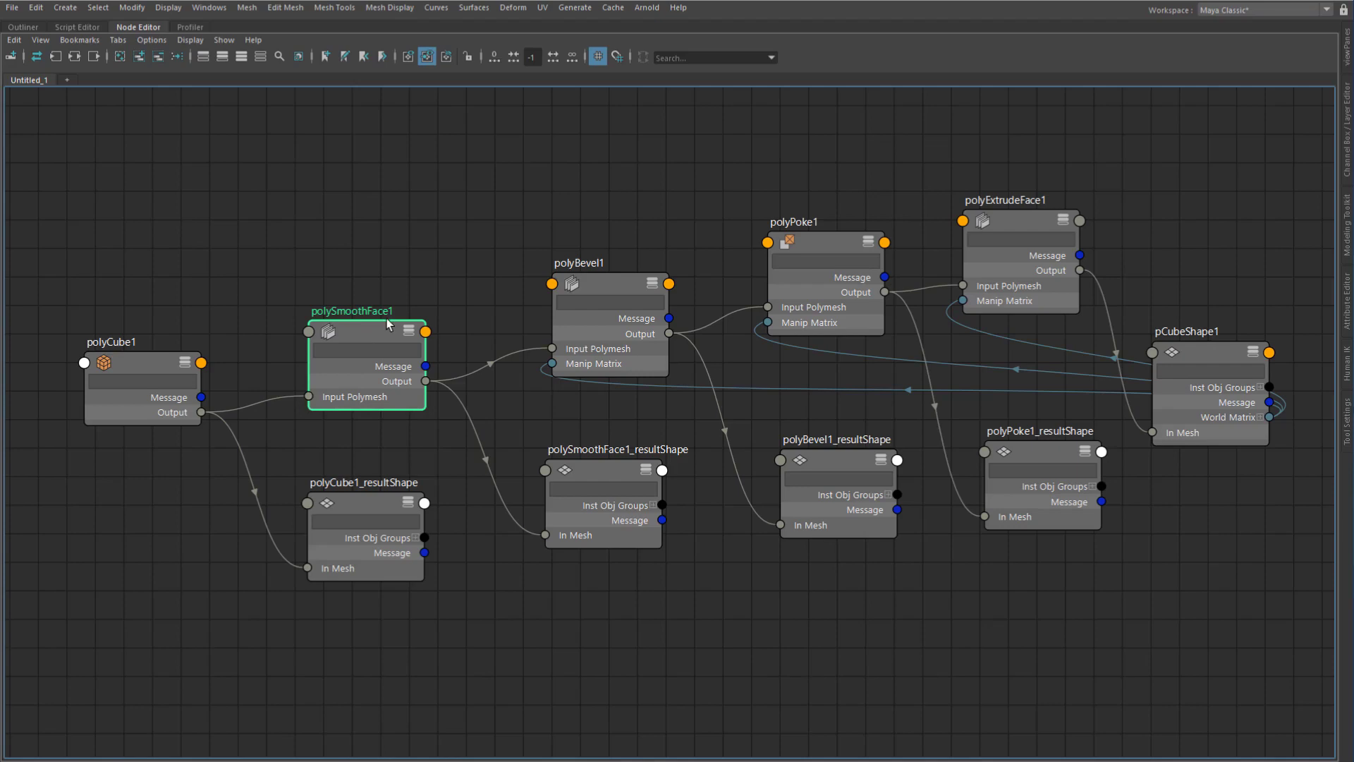
mouse_move(381, 323)
mouse_down()
mouse_move(416, 317)
mouse_move(387, 345)
mouse_move(390, 329)
mouse_up()
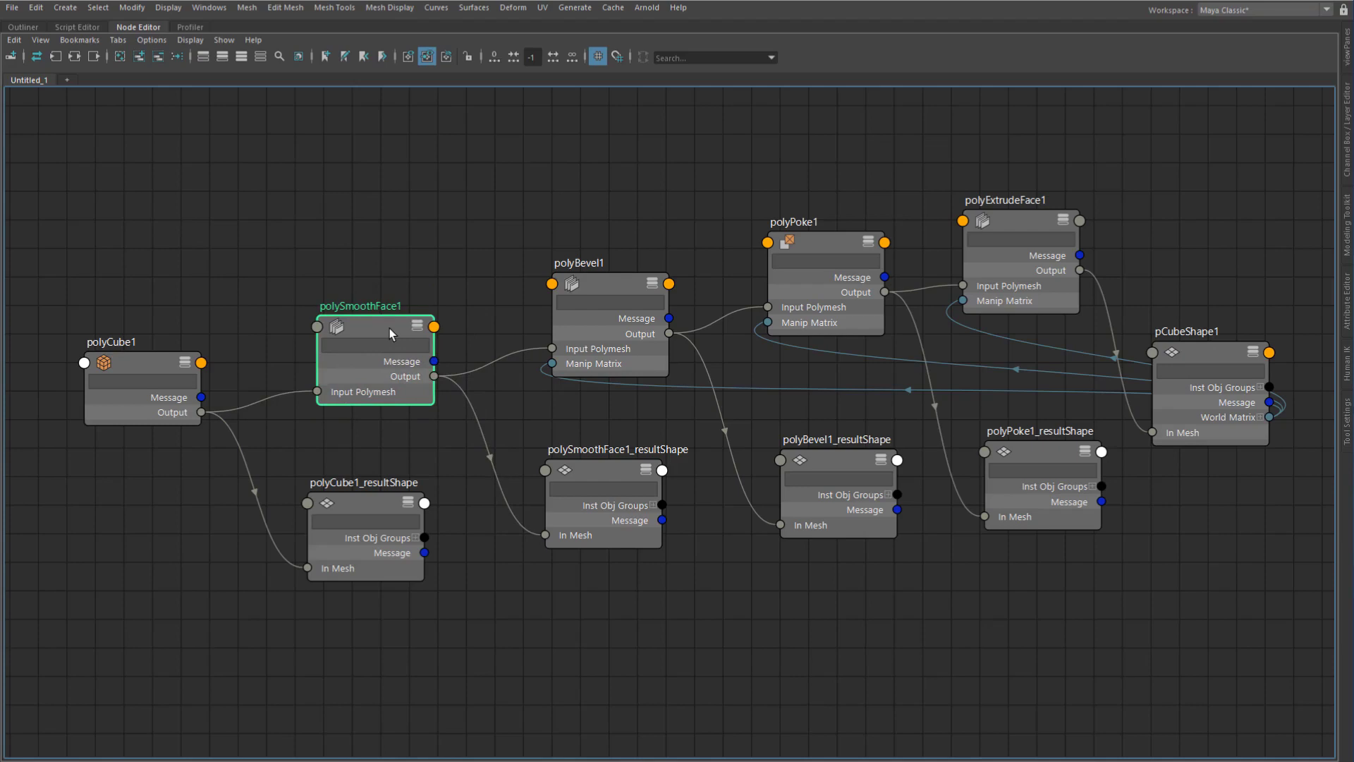
mouse_move(389, 328)
mouse_down()
mouse_move(365, 337)
mouse_move(403, 340)
mouse_move(387, 338)
mouse_up()
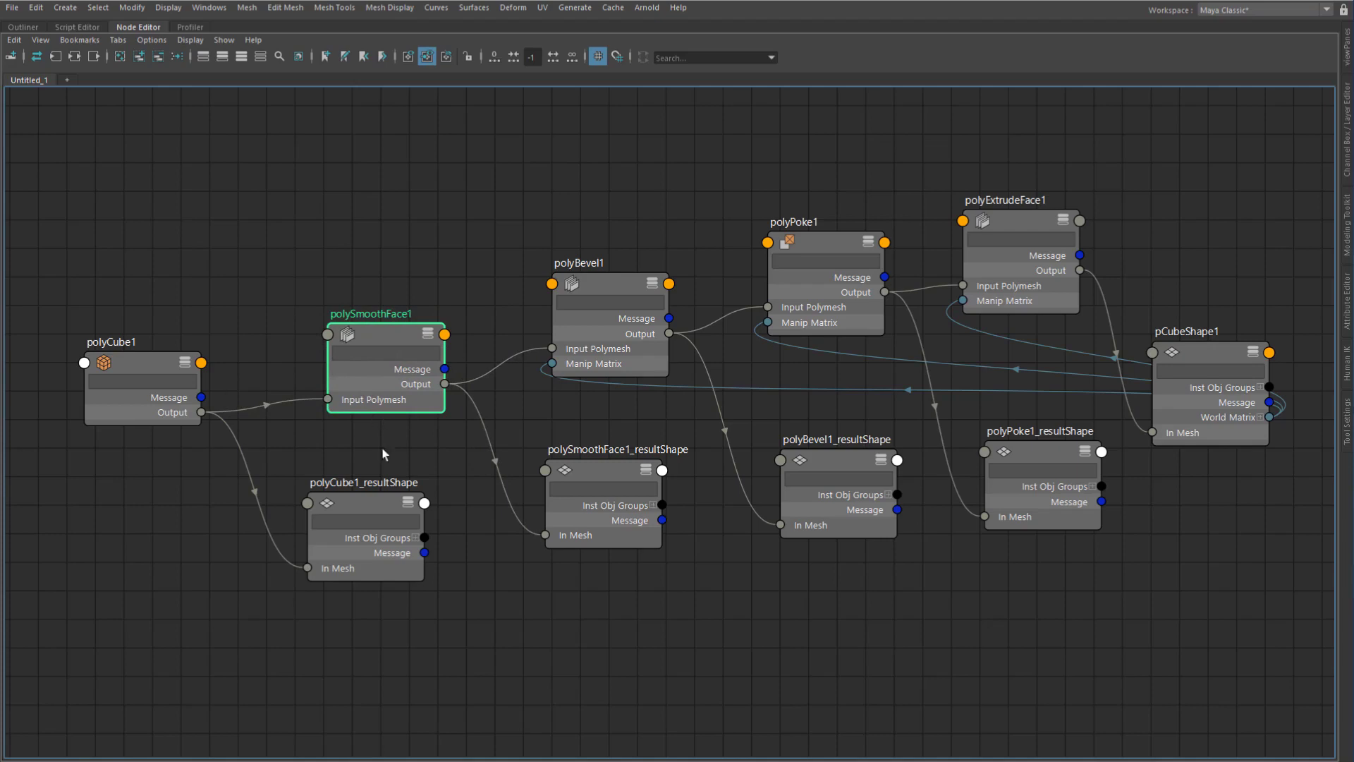
mouse_move(371, 502)
mouse_down()
mouse_move(370, 518)
mouse_move(371, 505)
mouse_up()
alt+middle_drag(370, 447, 353, 465)
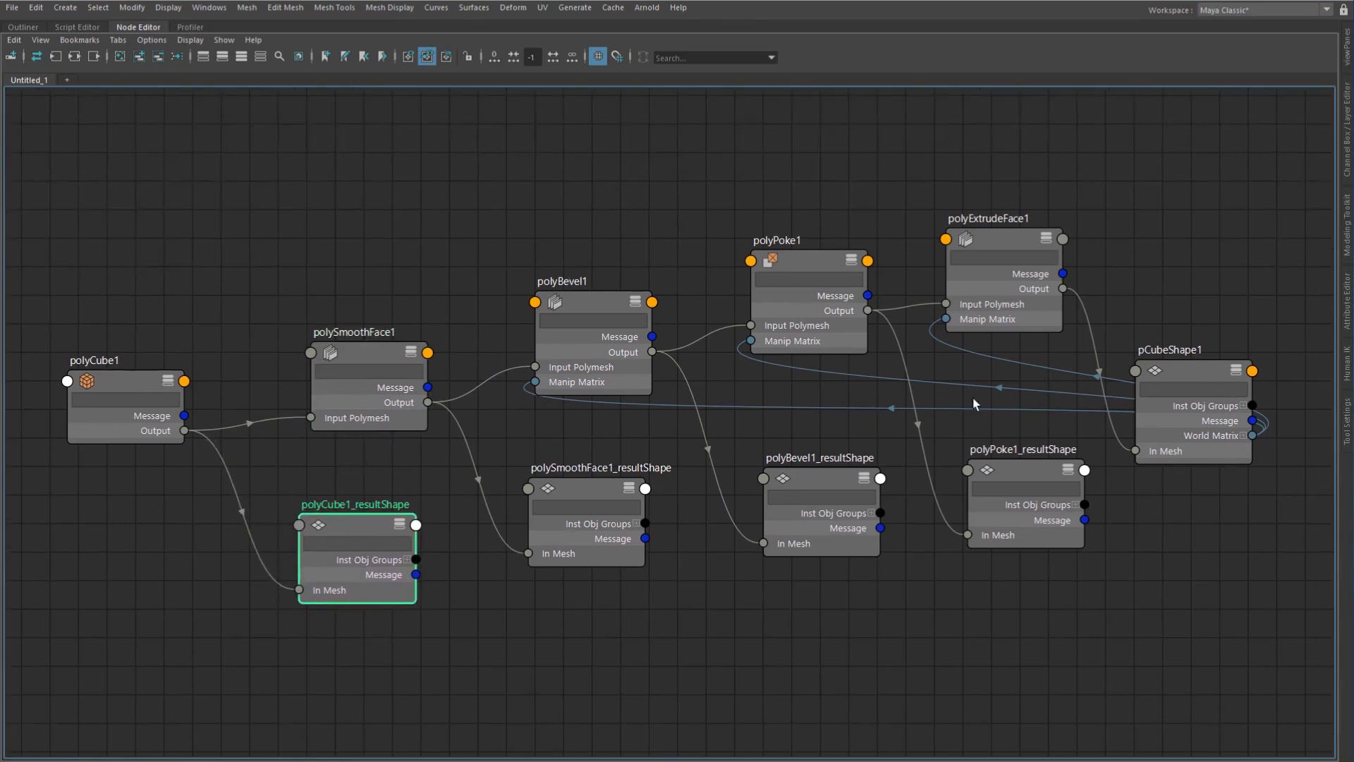
- Place pCubeShape1 level with polyExtrudeFace1 at the end of the chain and even out the spacing of polySmoothFace1 and polyBevel1
drag(1206, 389, 1215, 245)
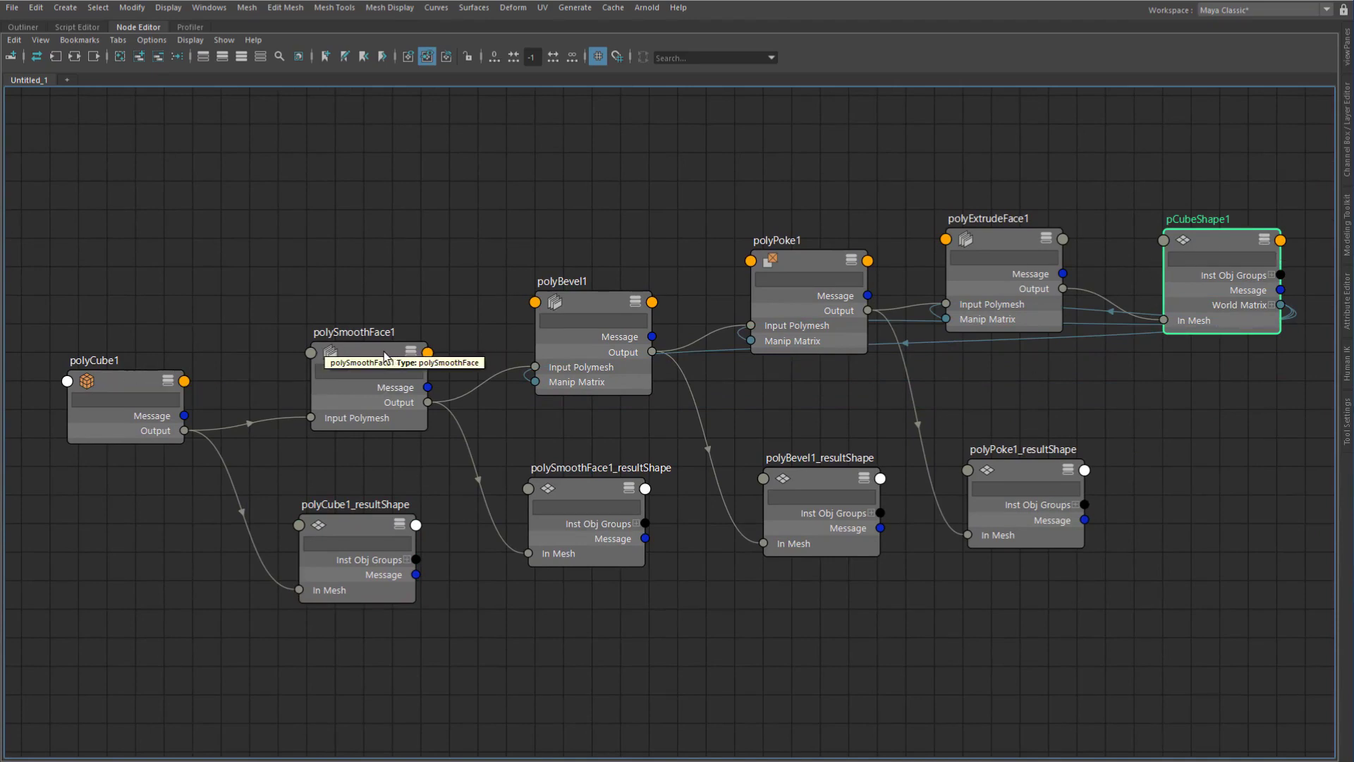
drag(385, 356, 358, 347)
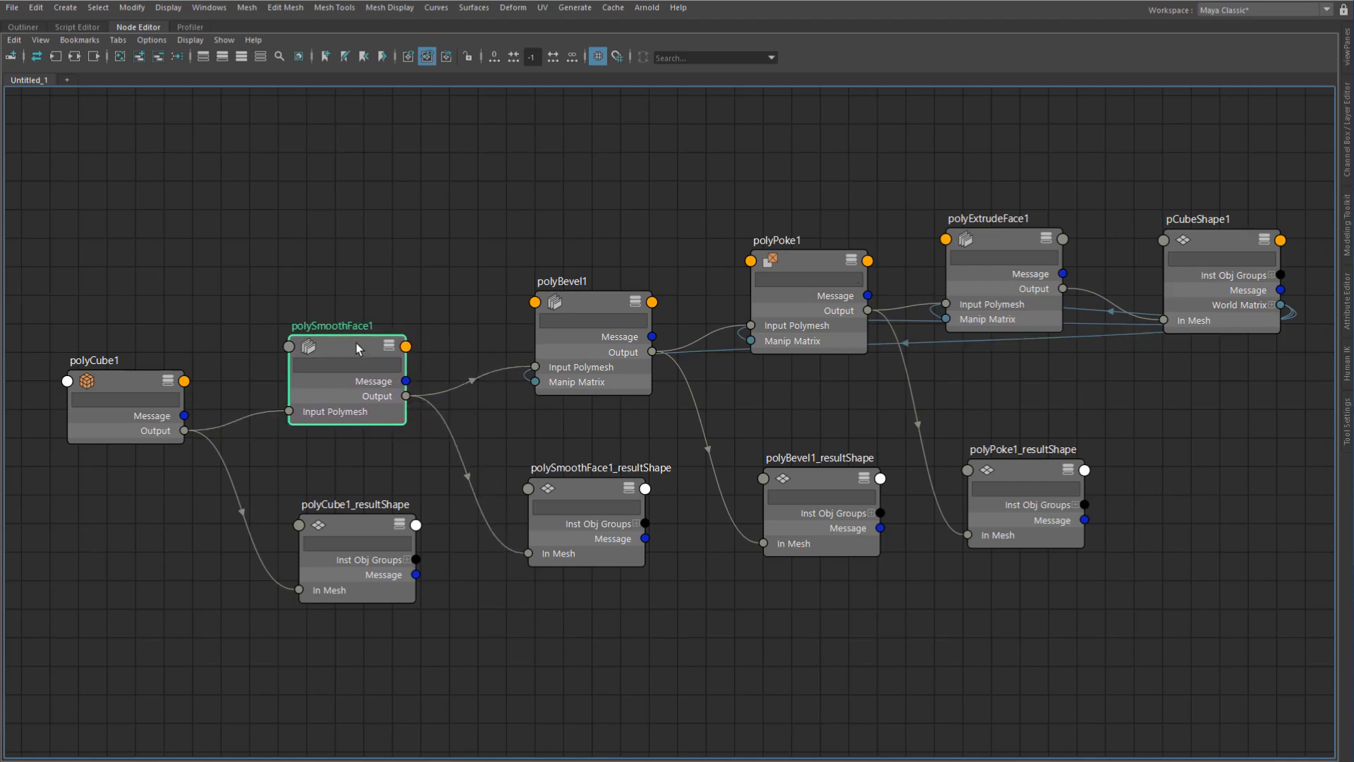
drag(596, 299, 610, 291)
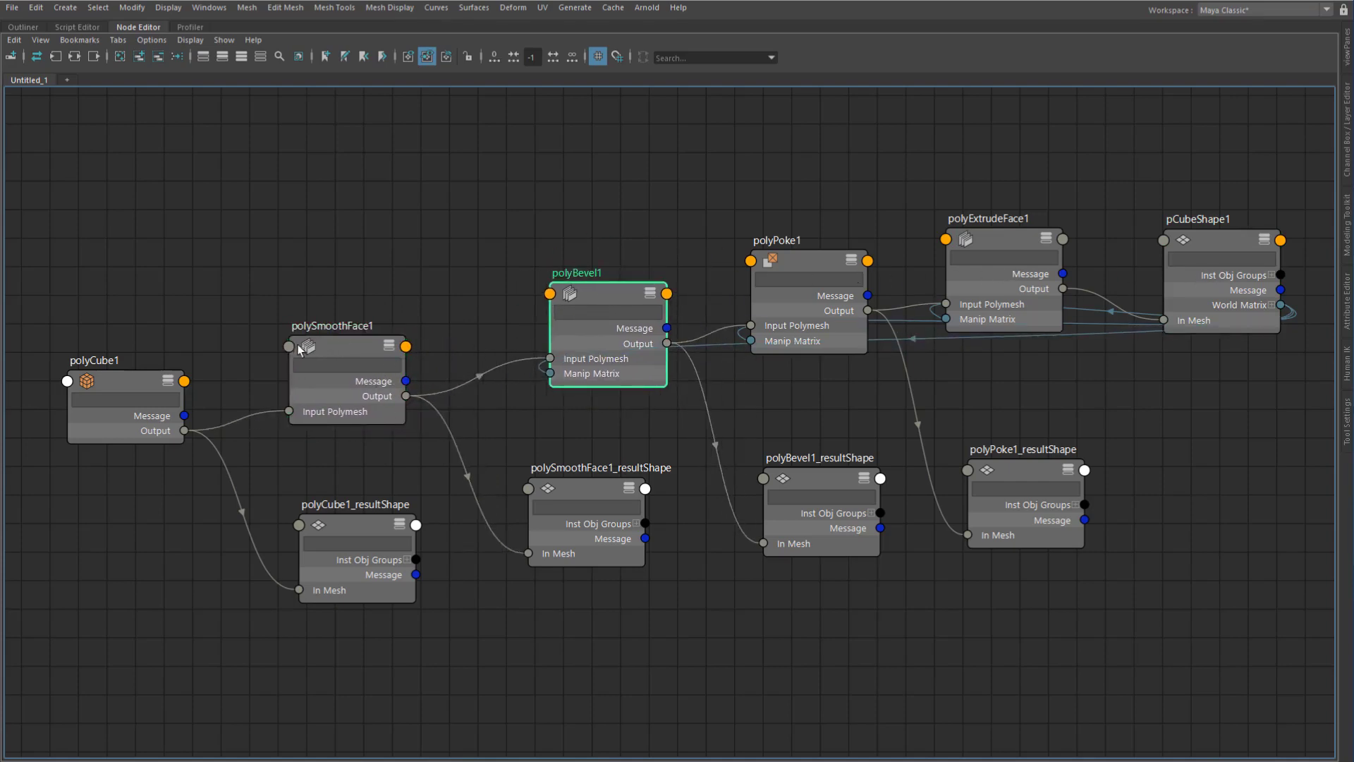
mouse_move(352, 340)
mouse_down()
mouse_move(330, 336)
mouse_move(363, 339)
mouse_up()
drag(1220, 235, 1231, 231)
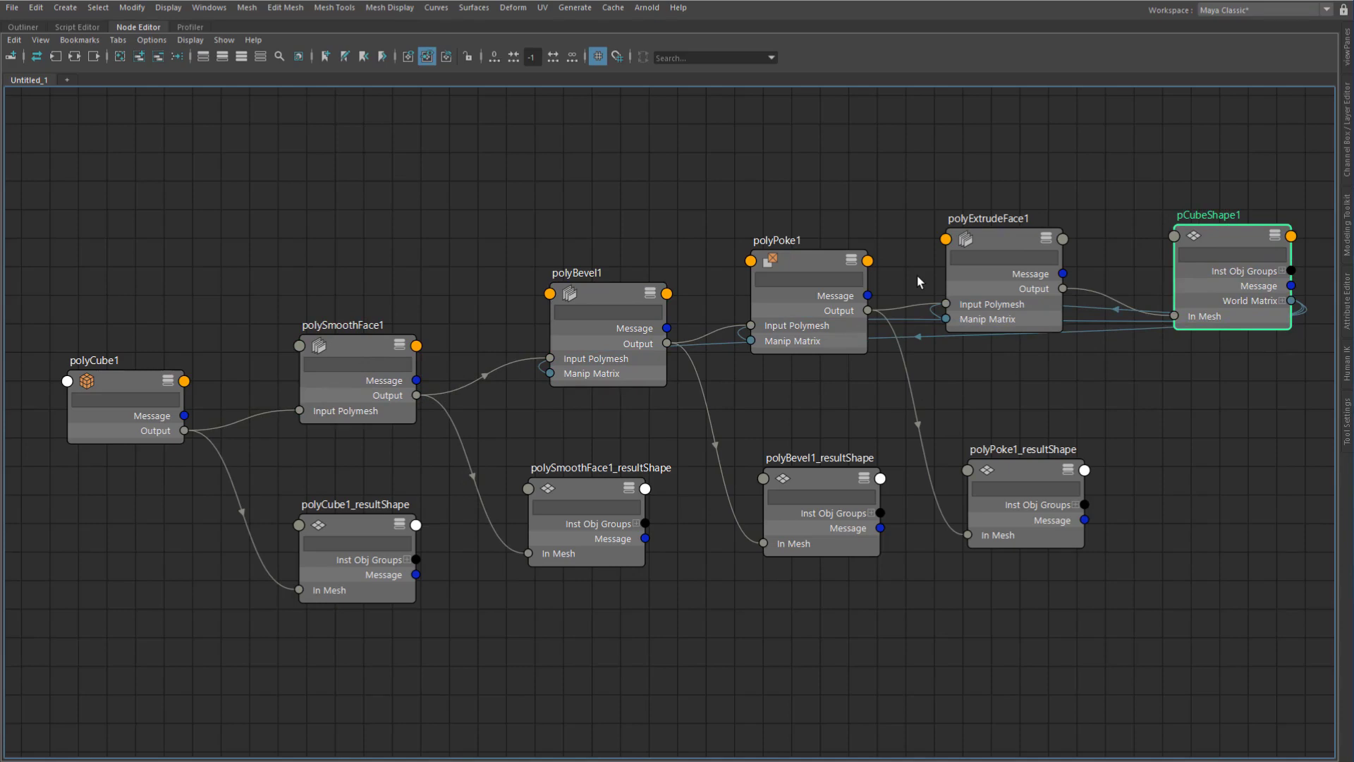
drag(569, 319, 531, 319)
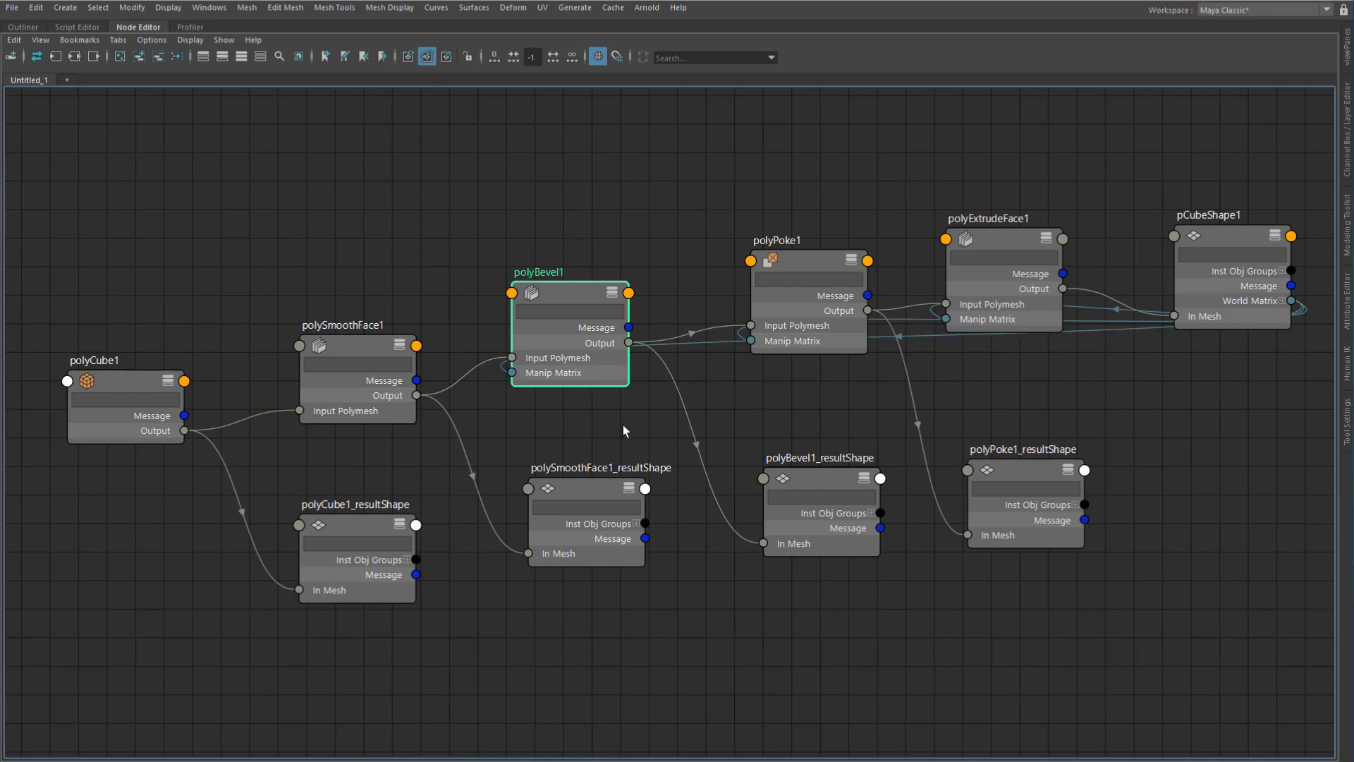
- Reposition the four result shape nodes closer beneath the history chain so that their row rises in parallel
mouse_move(345, 522)
mouse_down()
mouse_move(379, 461)
mouse_move(356, 513)
mouse_up()
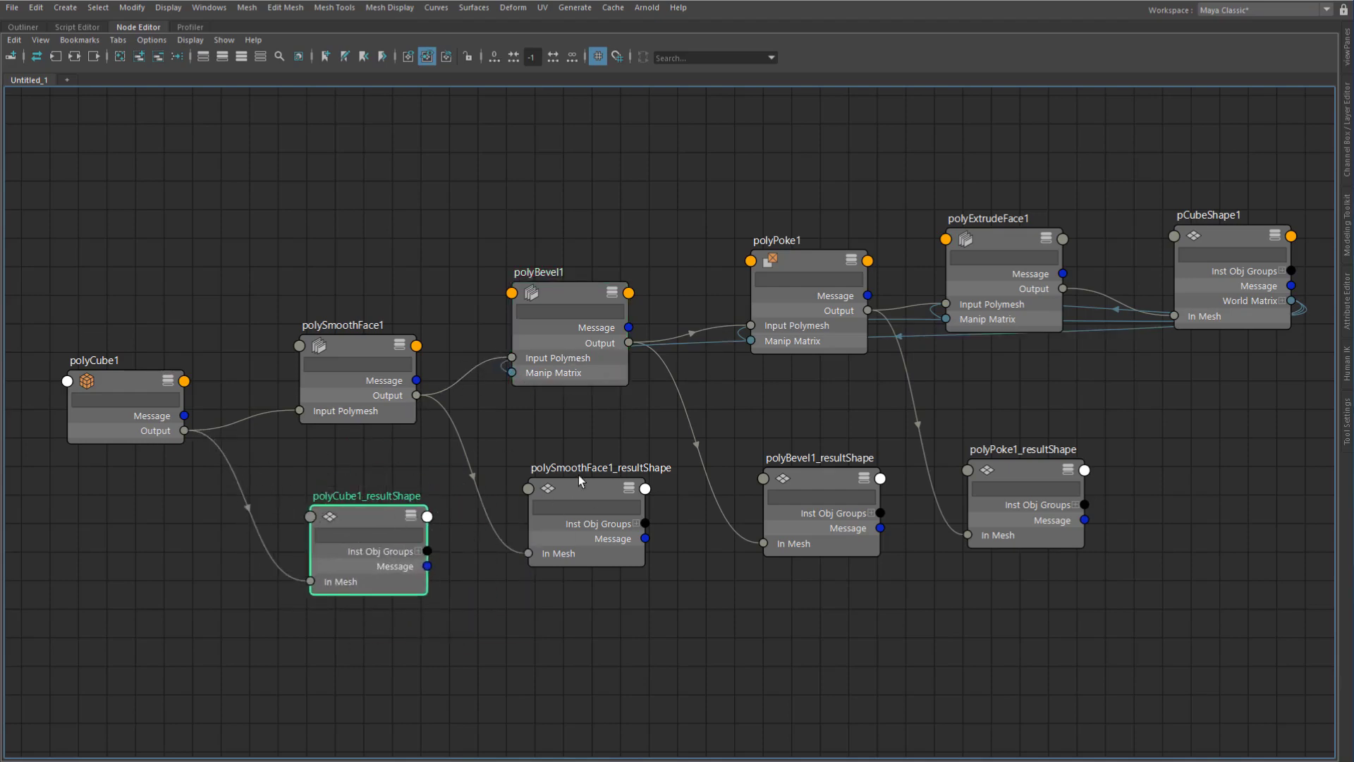
drag(578, 484, 536, 458)
drag(827, 468, 824, 461)
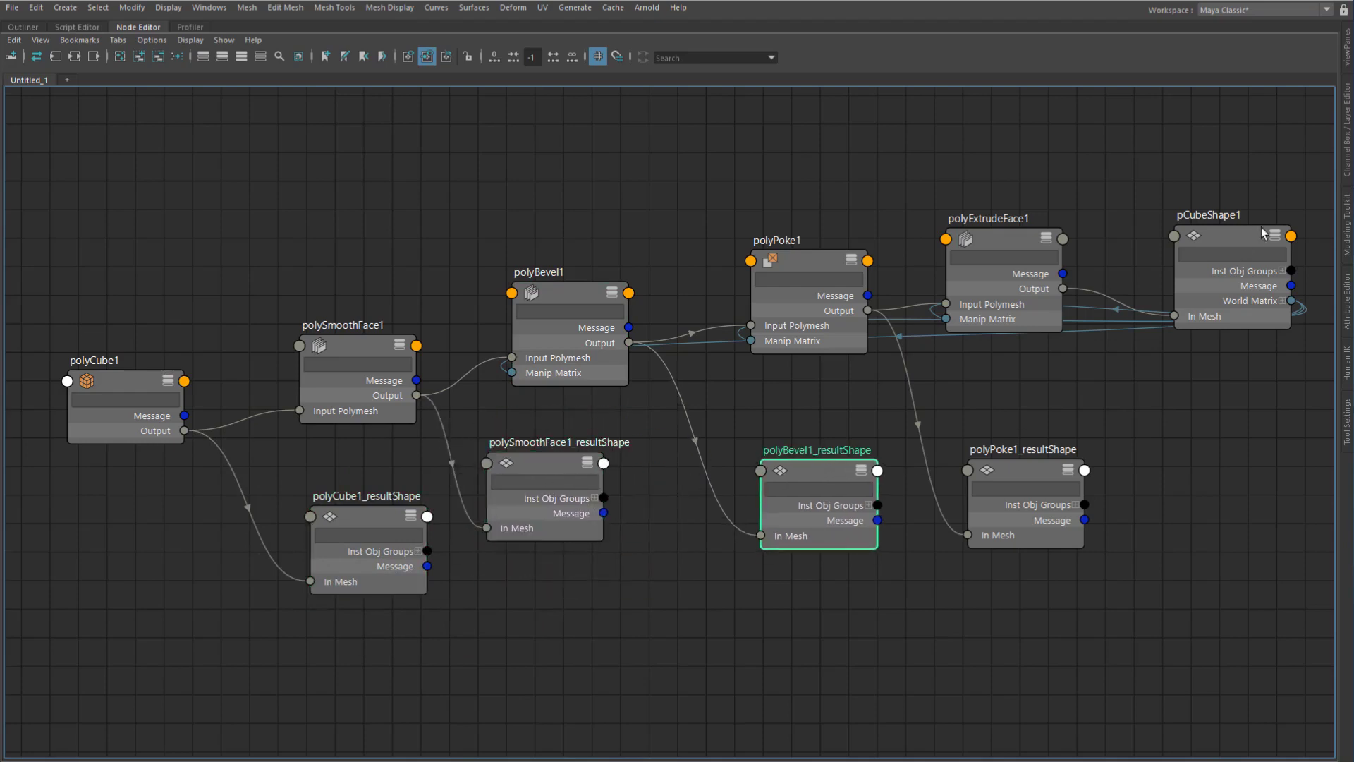
drag(1001, 499, 1014, 435)
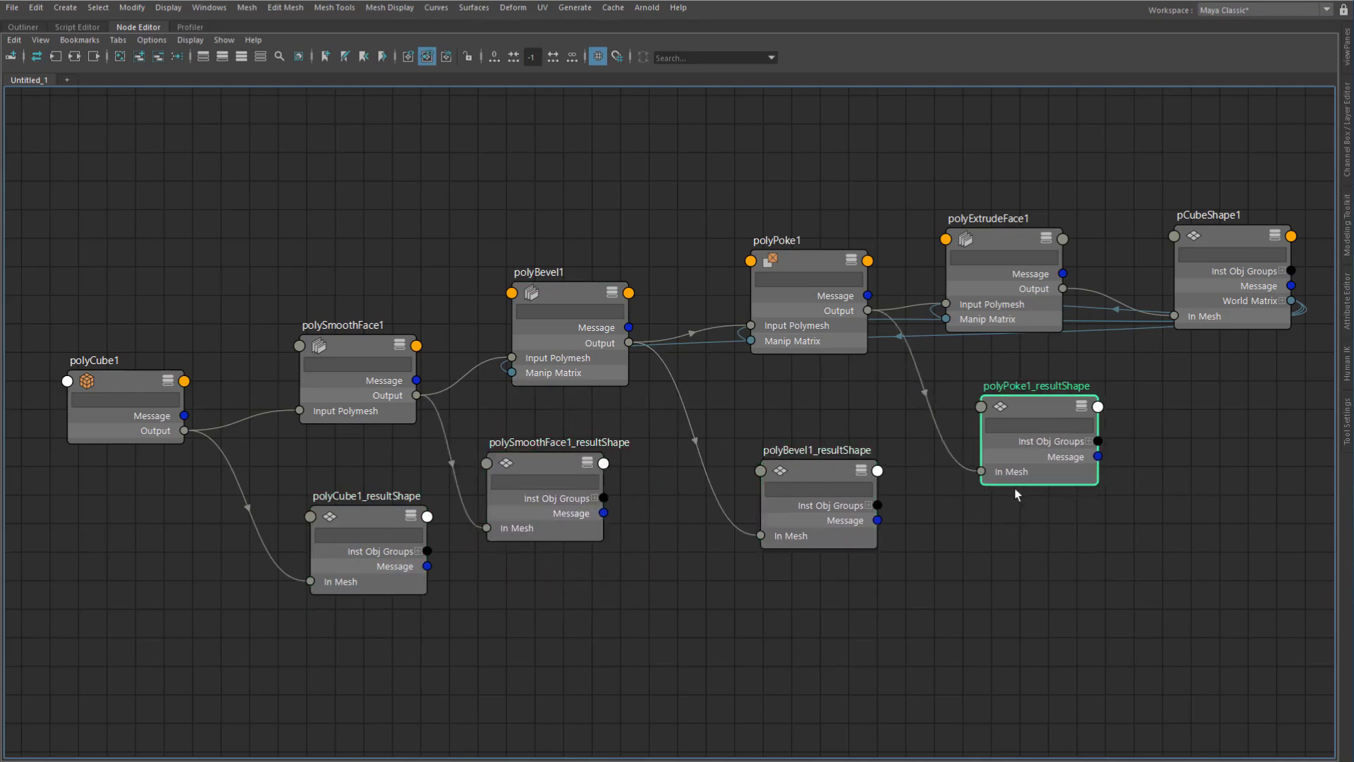
drag(818, 476, 787, 462)
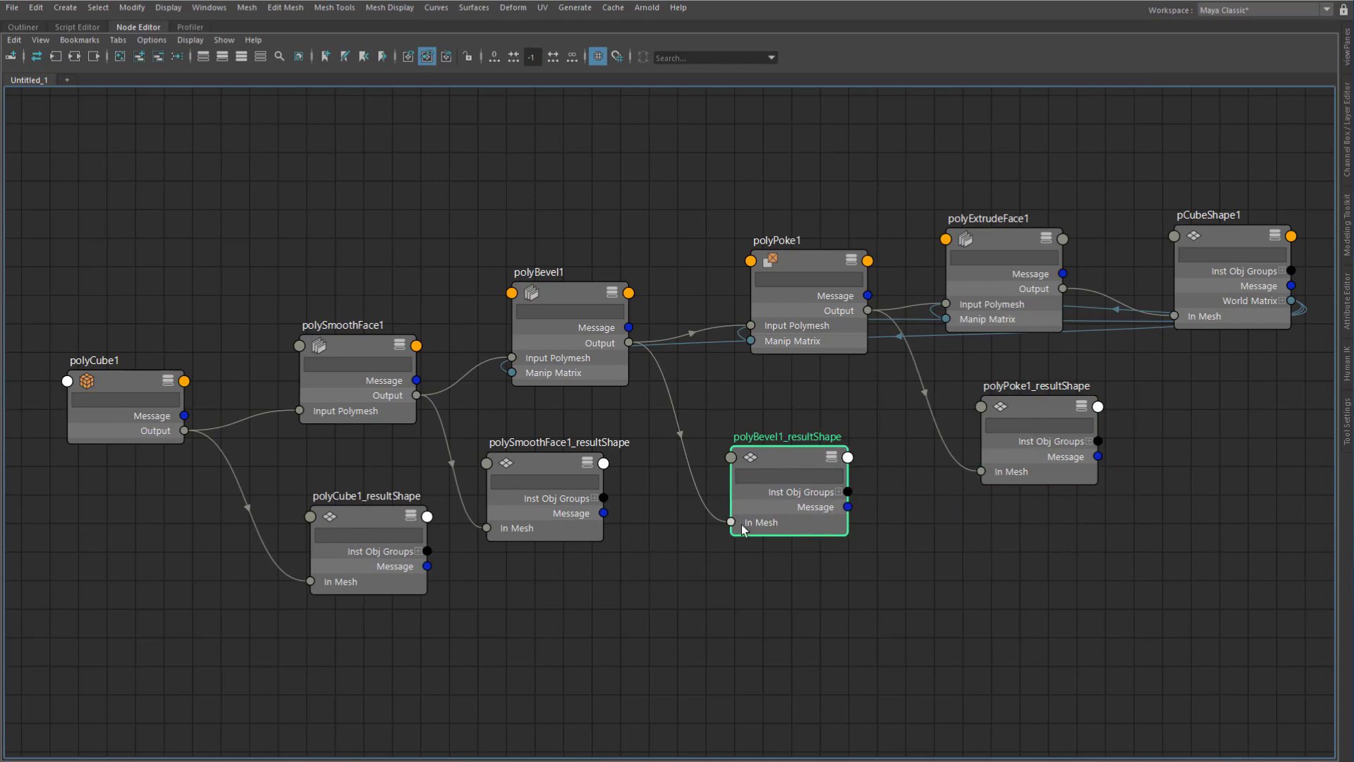
drag(756, 524, 775, 526)
- Return to the standard layout and select the cube, smooth, bevel and poke result meshes in turn in the viewport
key(space)
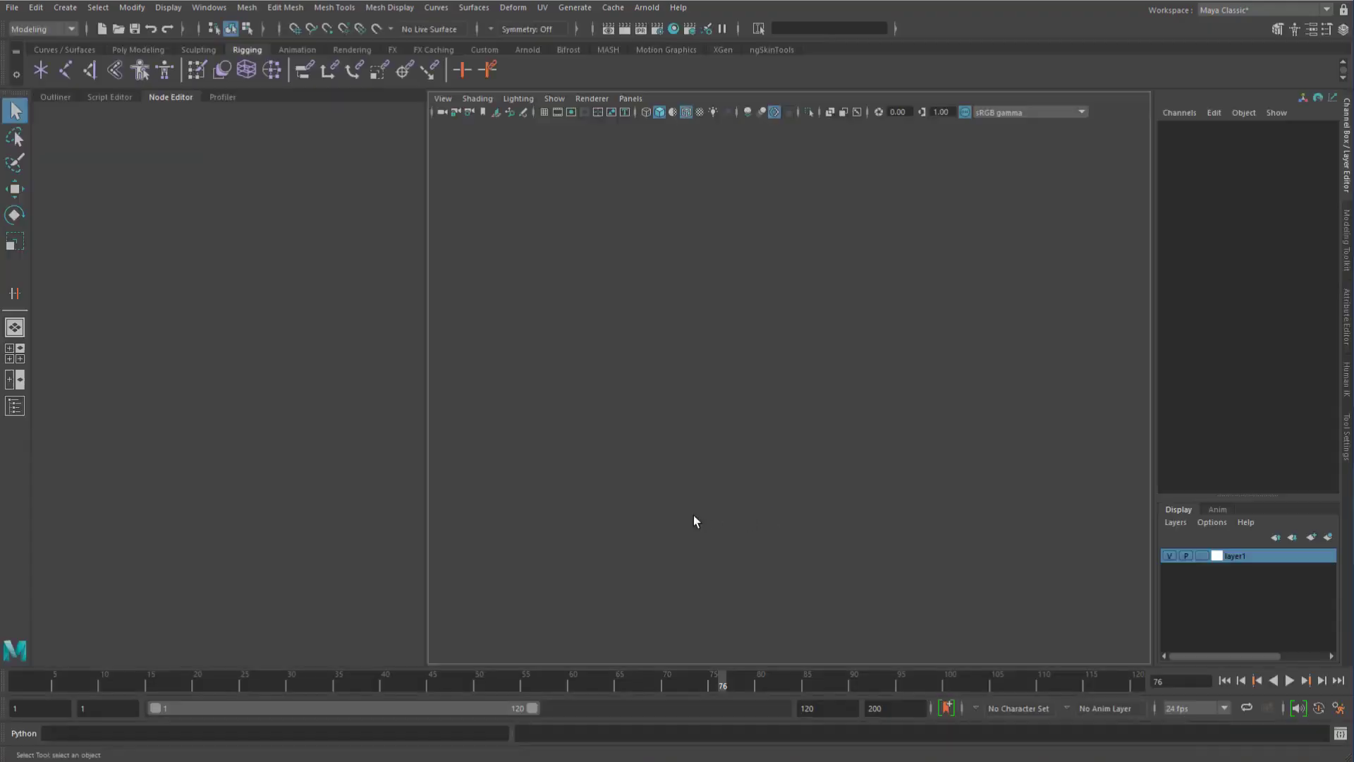
alt+right_drag(811, 393, 614, 331)
alt+drag(614, 332, 666, 333)
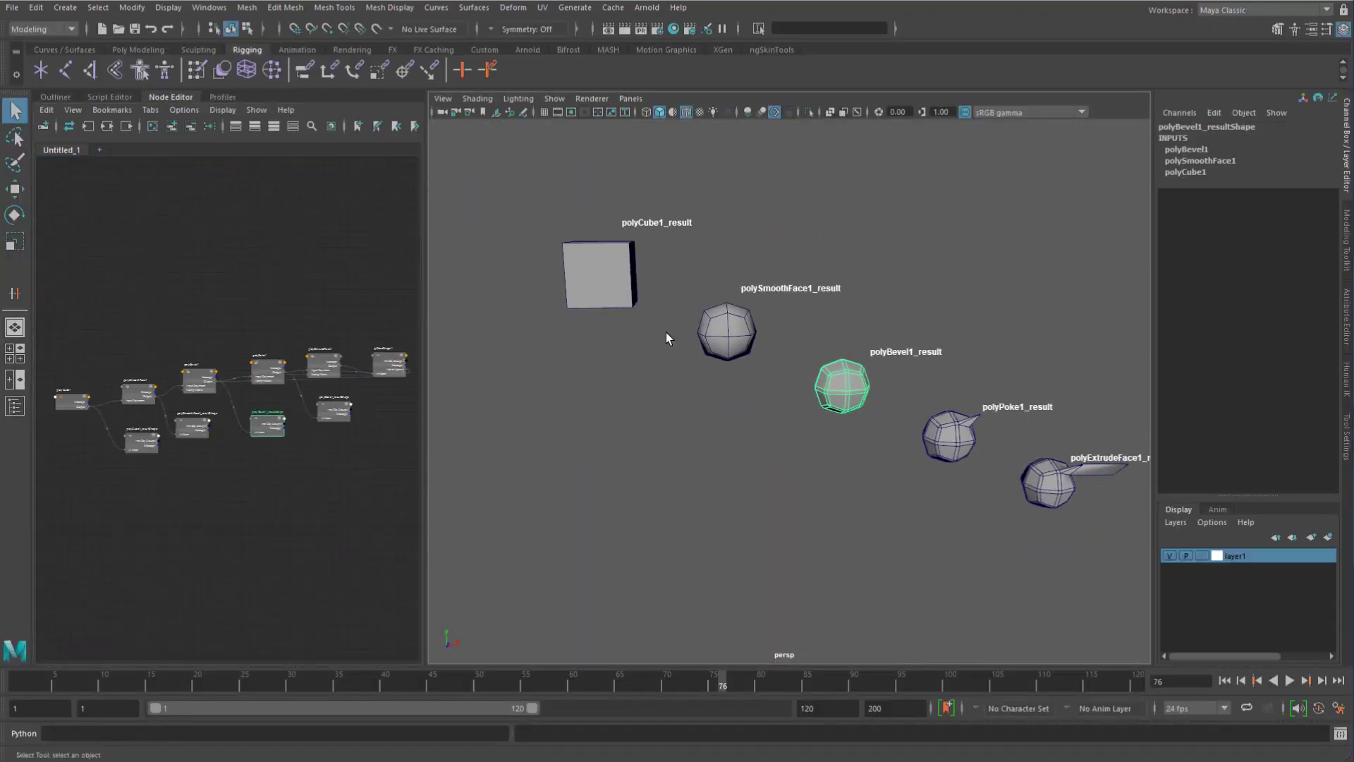
click(620, 274)
click(739, 325)
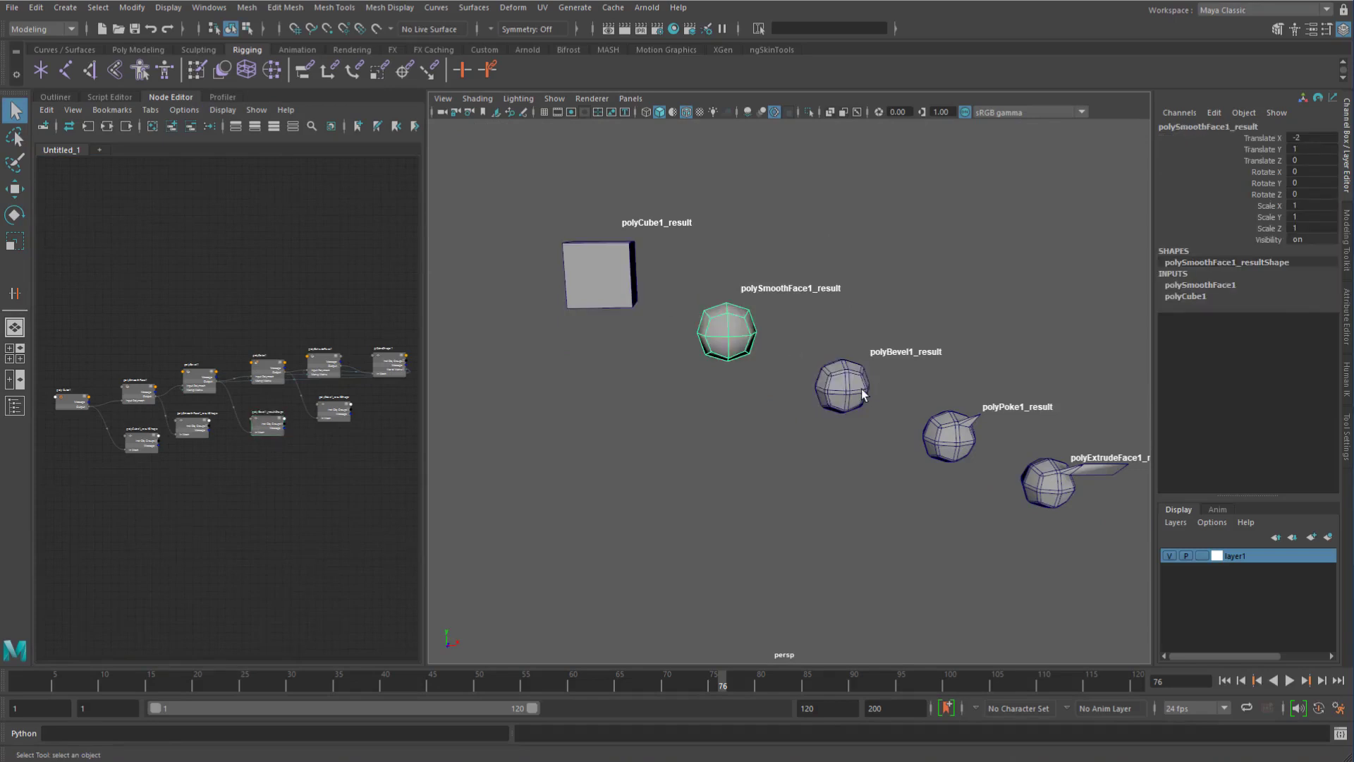
click(863, 389)
click(973, 450)
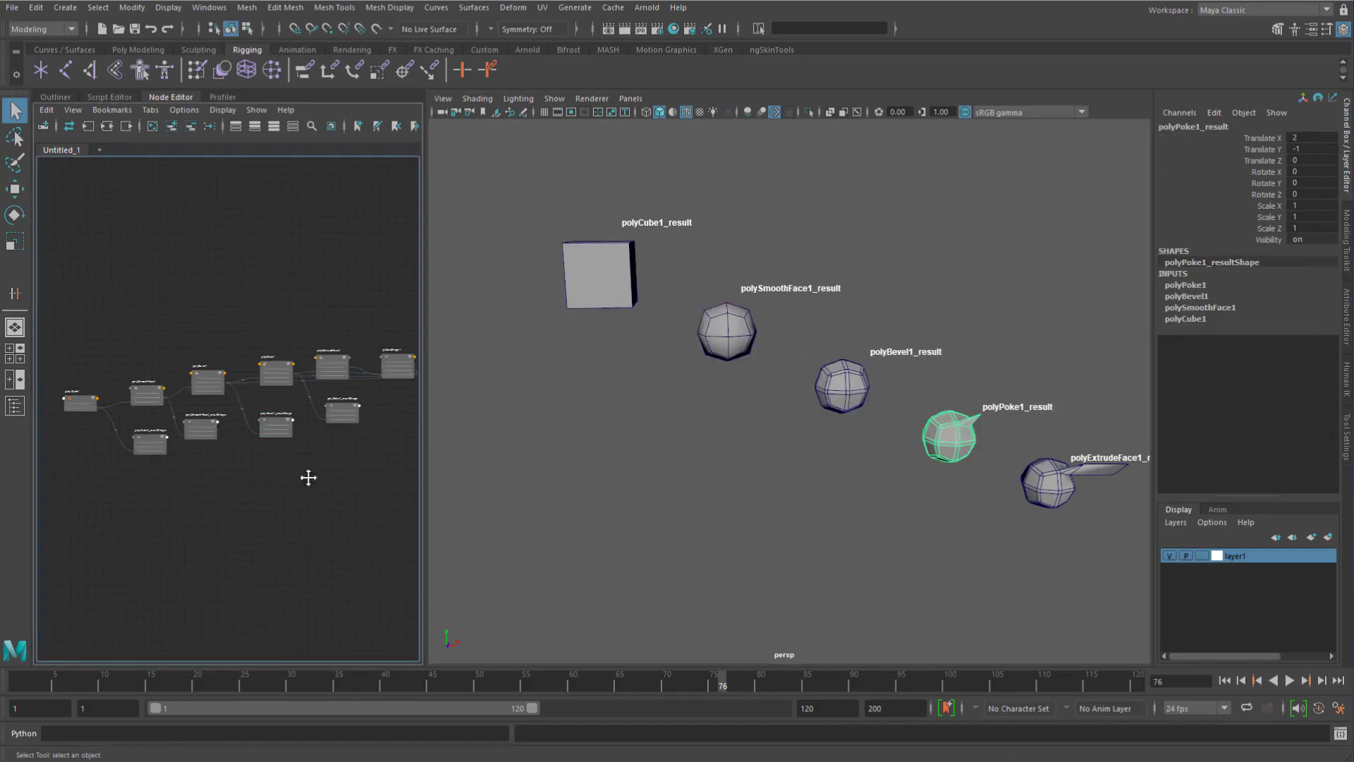
- Show the Node Editor full screen, then move polyCube1_resultShape lower and polySmoothFace1 slightly higher
key(ctrl+space)
alt+right_drag(479, 435, 735, 450)
alt+middle_drag(886, 403, 384, 542)
alt+middle_drag(622, 498, 426, 560)
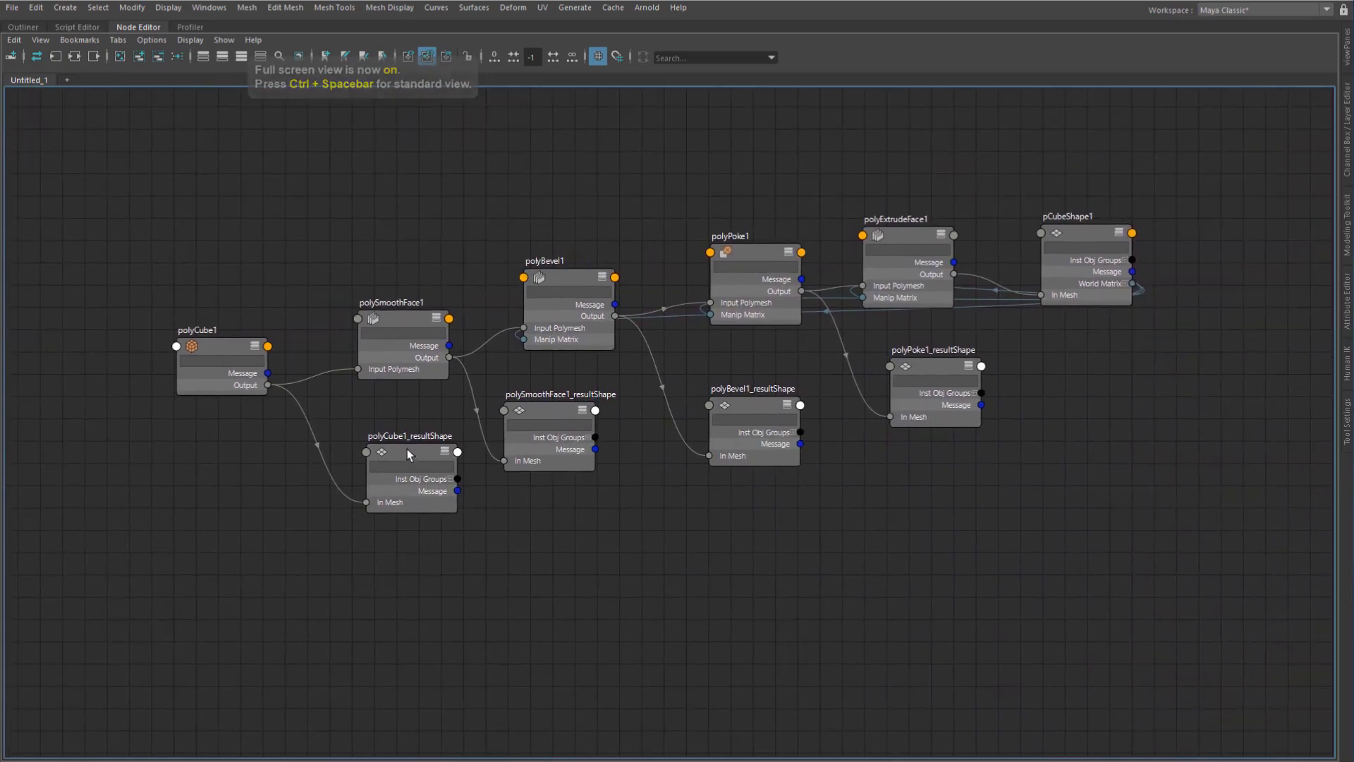
drag(408, 448, 393, 474)
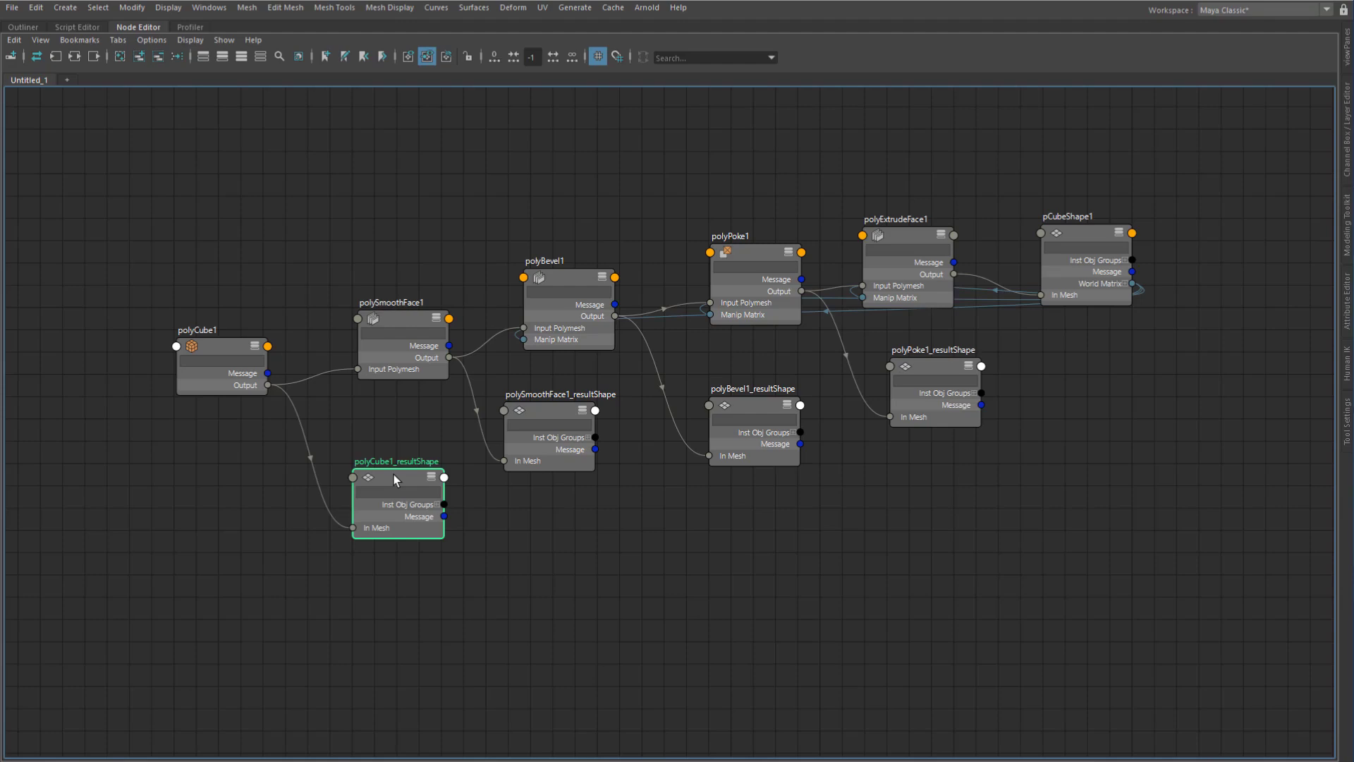
scroll(394, 473, up, 3)
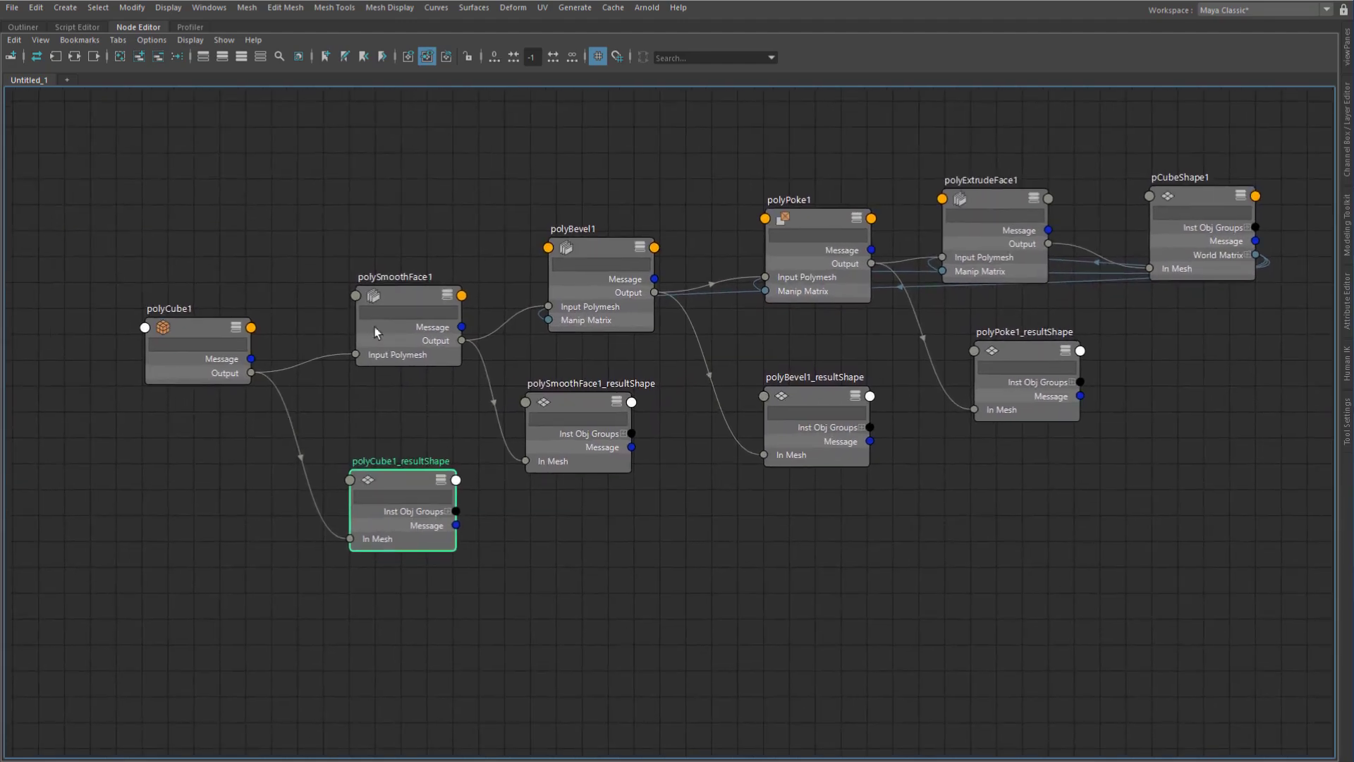
drag(412, 297, 409, 288)
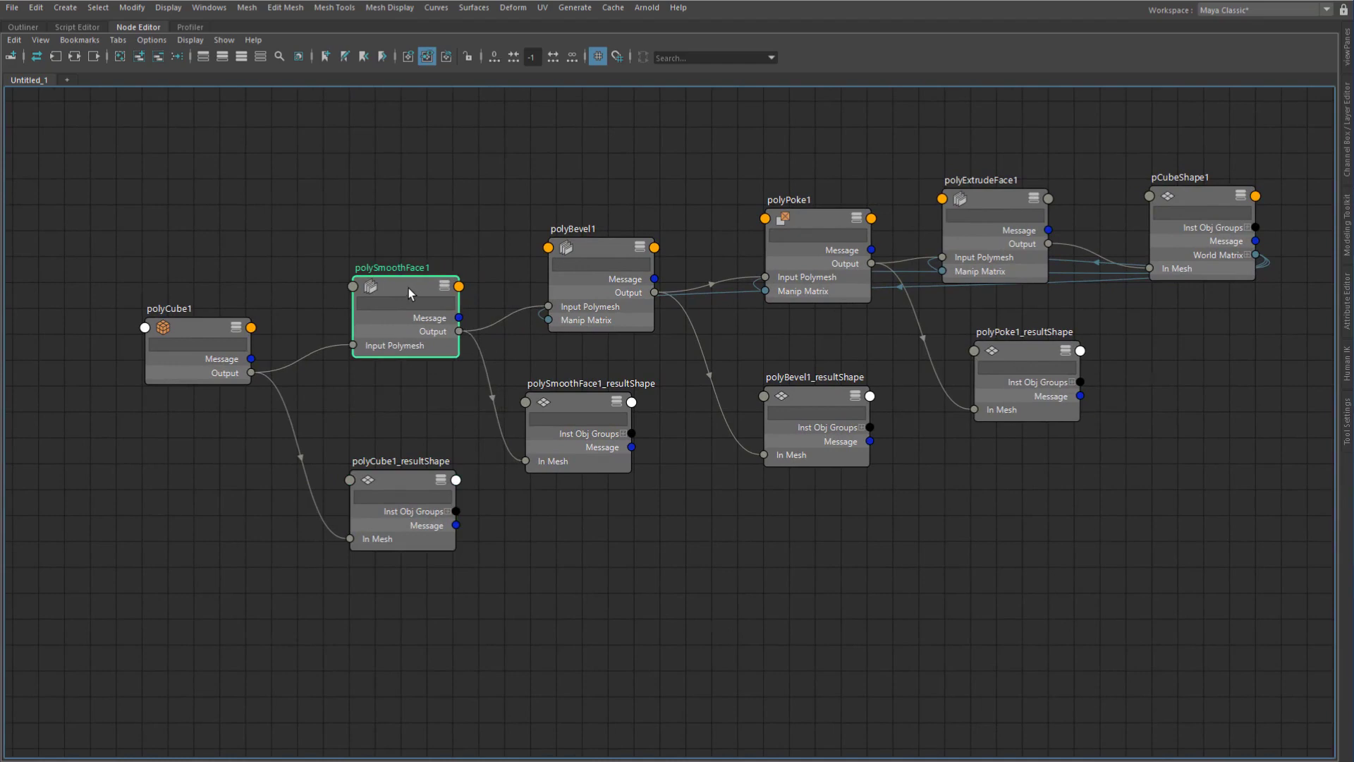
- In the standard layout, try moving the upper-left corner vertices of polyCube1_result, undo the move and return to object selection
key(ctrl+a)
key(ctrl+space)
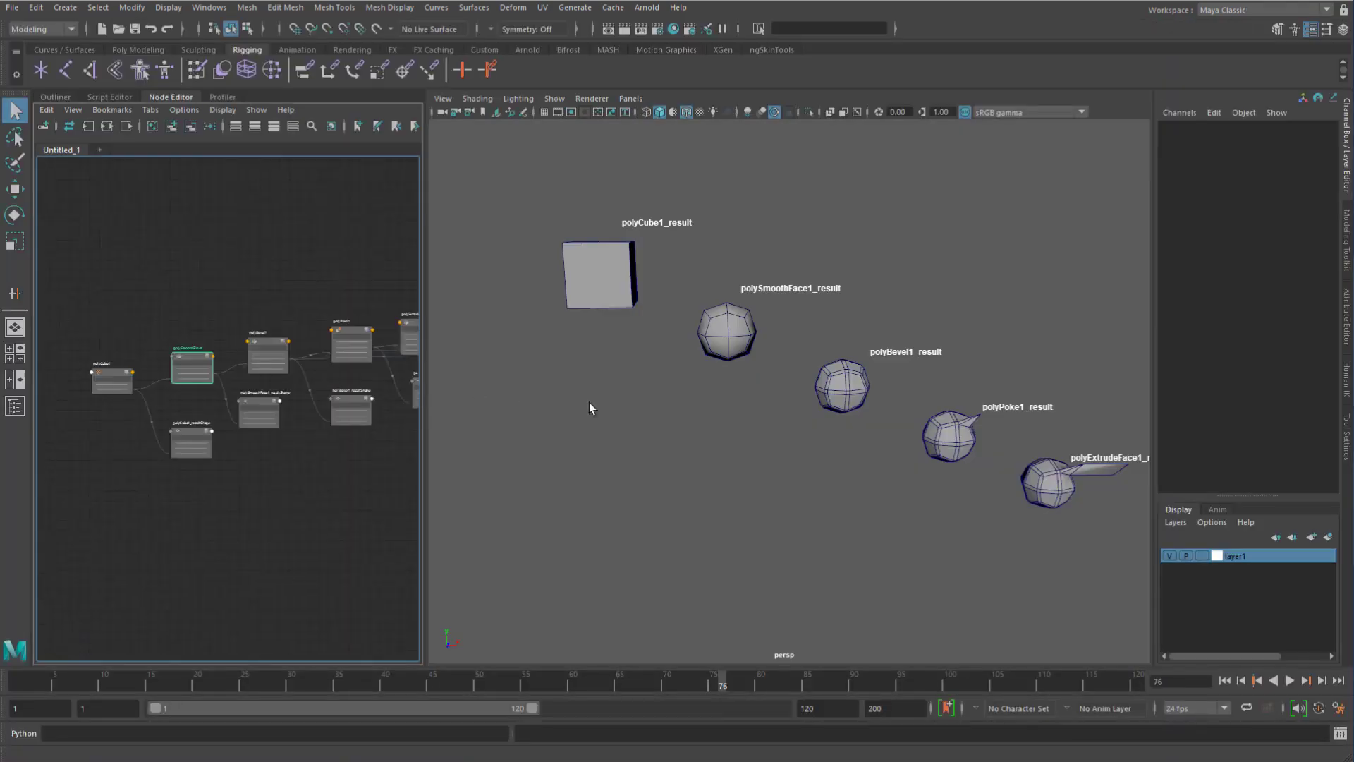
click(599, 282)
key(f)
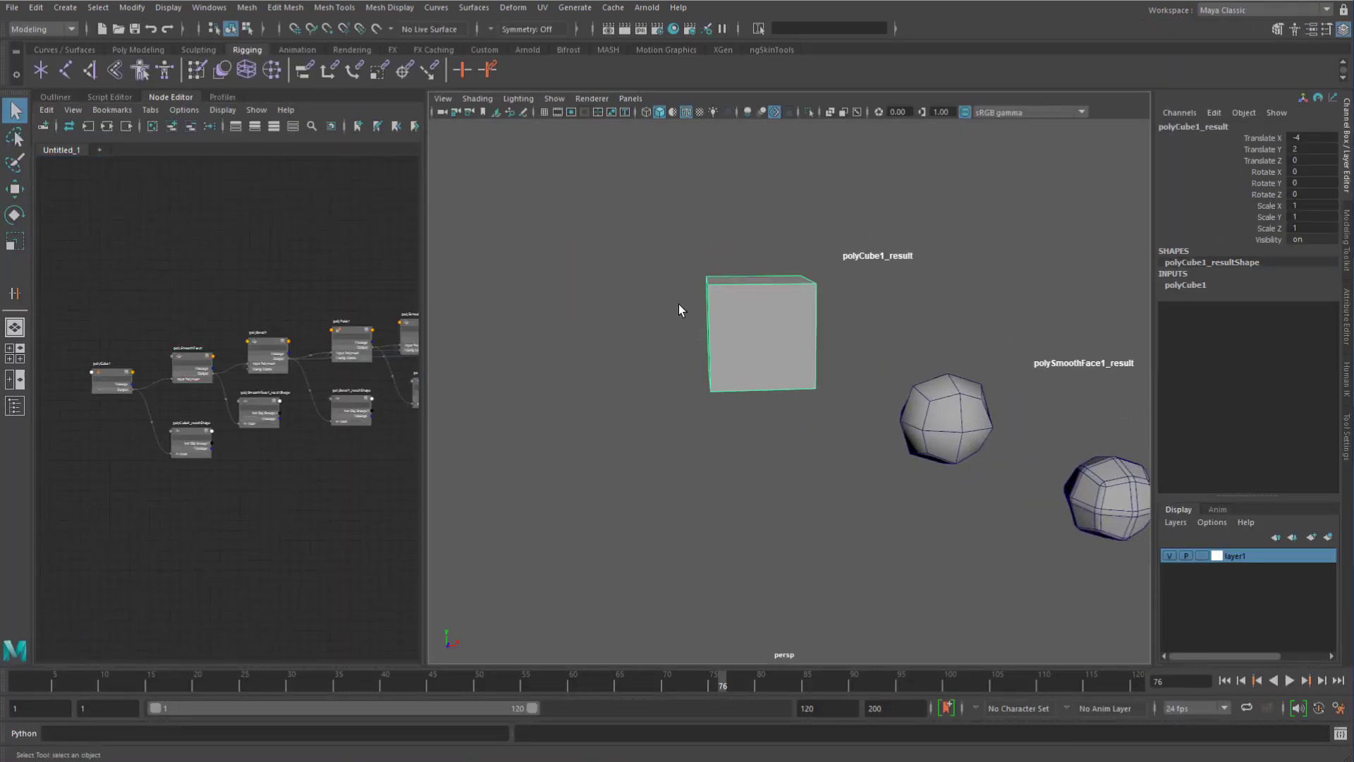
right_click(677, 282)
right_drag(676, 280, 613, 281)
drag(681, 256, 648, 276)
key(w)
alt+right_drag(815, 362, 763, 361)
alt+middle_drag(763, 361, 664, 319)
key(ctrl+z)
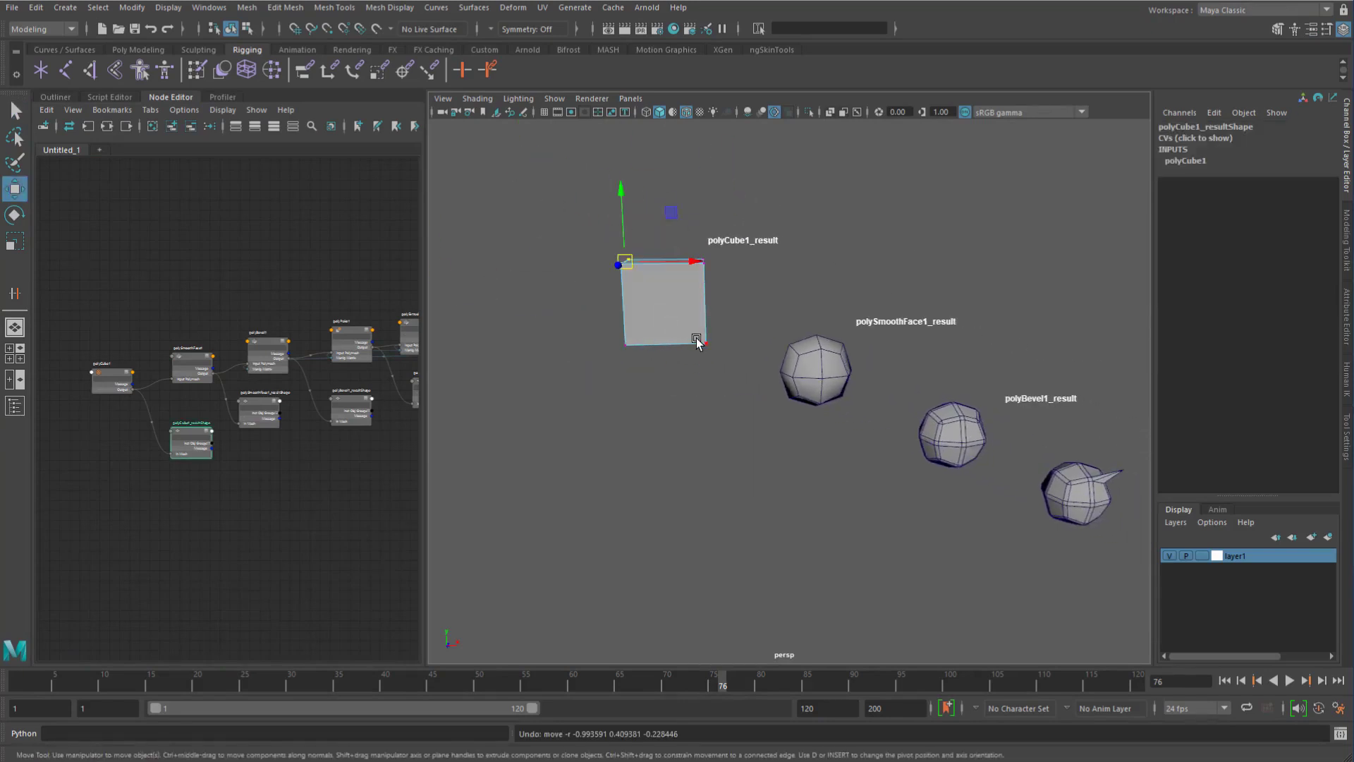
right_drag(673, 299, 737, 284)
- Examine the connection from polyCube1's Output to the In Mesh of polyCube1_resultShape in the full-screen Node Editor
alt+middle_drag(194, 531, 184, 523)
alt+right_drag(184, 523, 279, 523)
alt+middle_drag(219, 520, 209, 442)
key(ctrl+space)
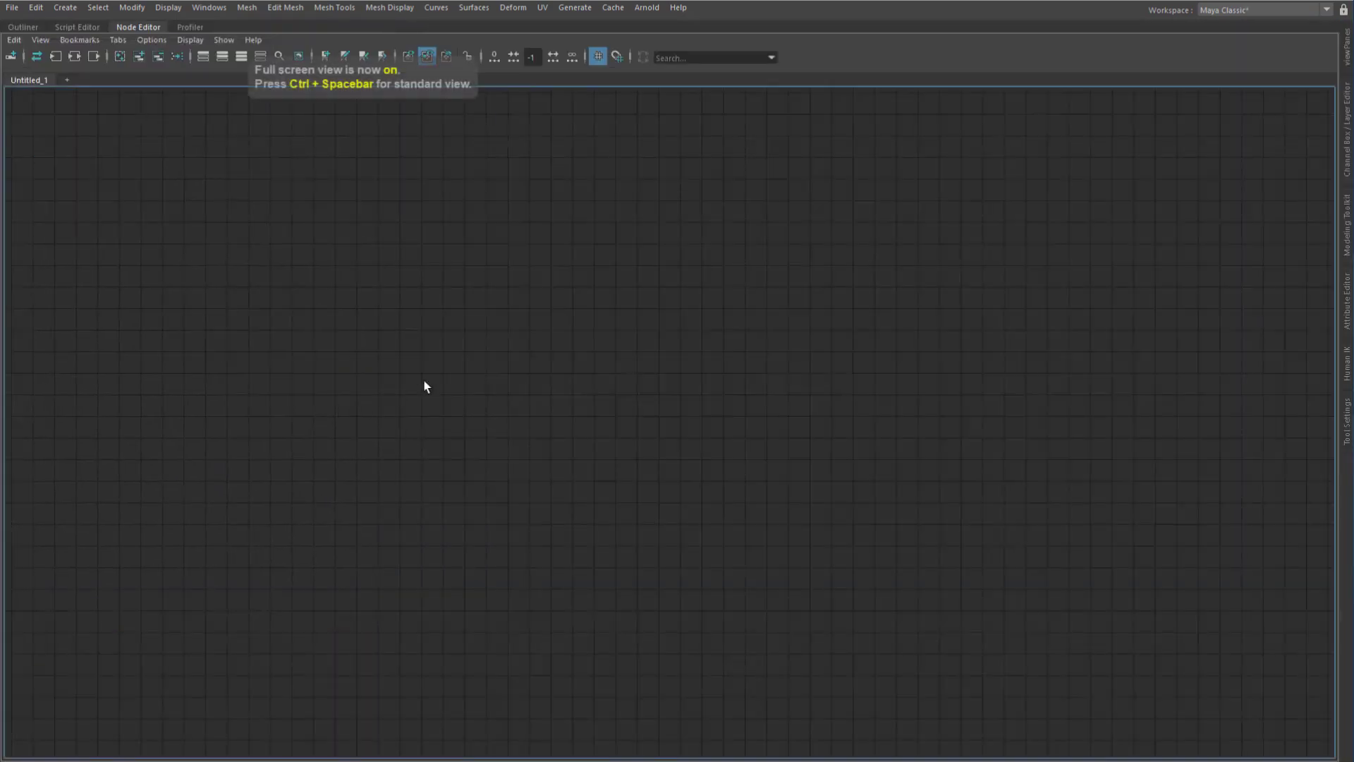
alt+right_drag(868, 358, 652, 352)
drag(810, 287, 1163, 504)
key(f)
click(758, 599)
alt+middle_drag(335, 527, 474, 424)
alt+right_drag(474, 423, 459, 521)
drag(448, 507, 457, 508)
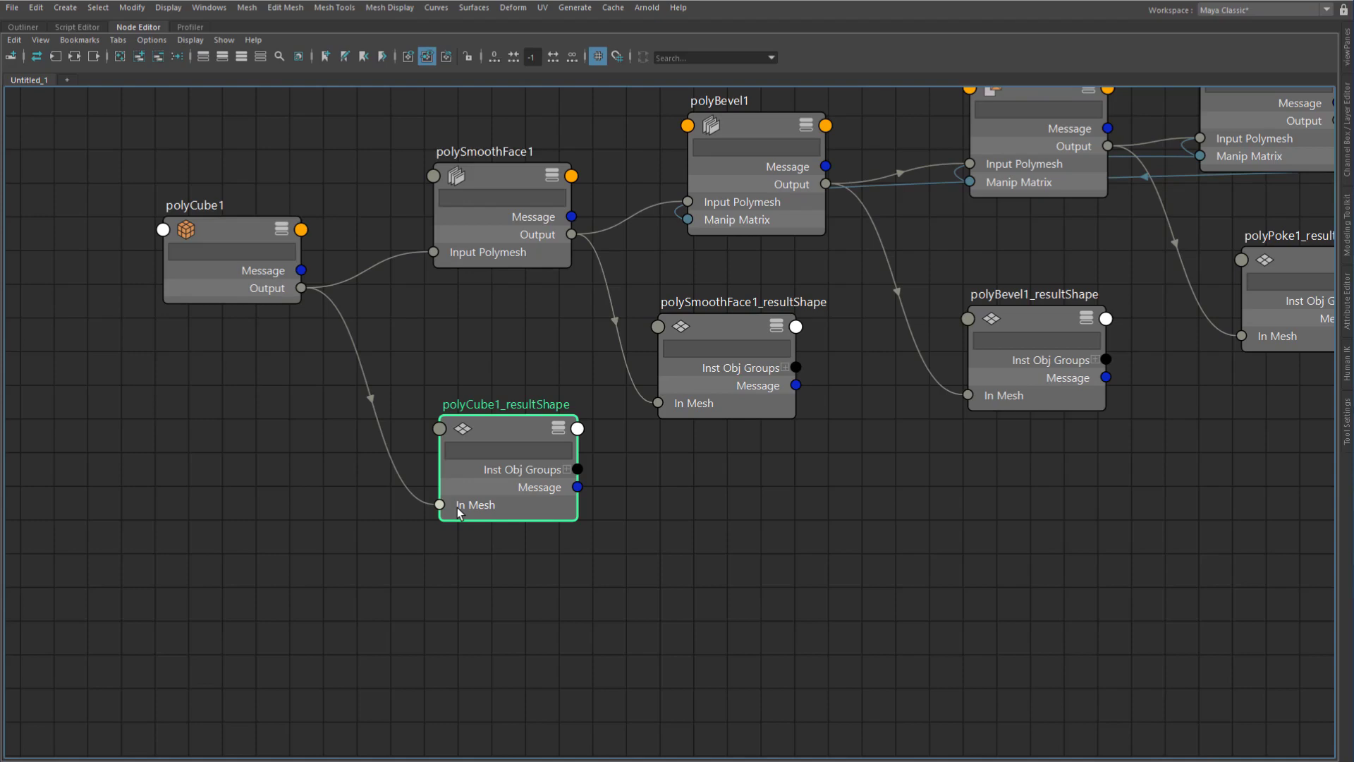
- Frame the whole node graph, raise polyCube1 and polySmoothFace1 slightly, and move polyBevel1_resultShape farther right and lower
key(a)
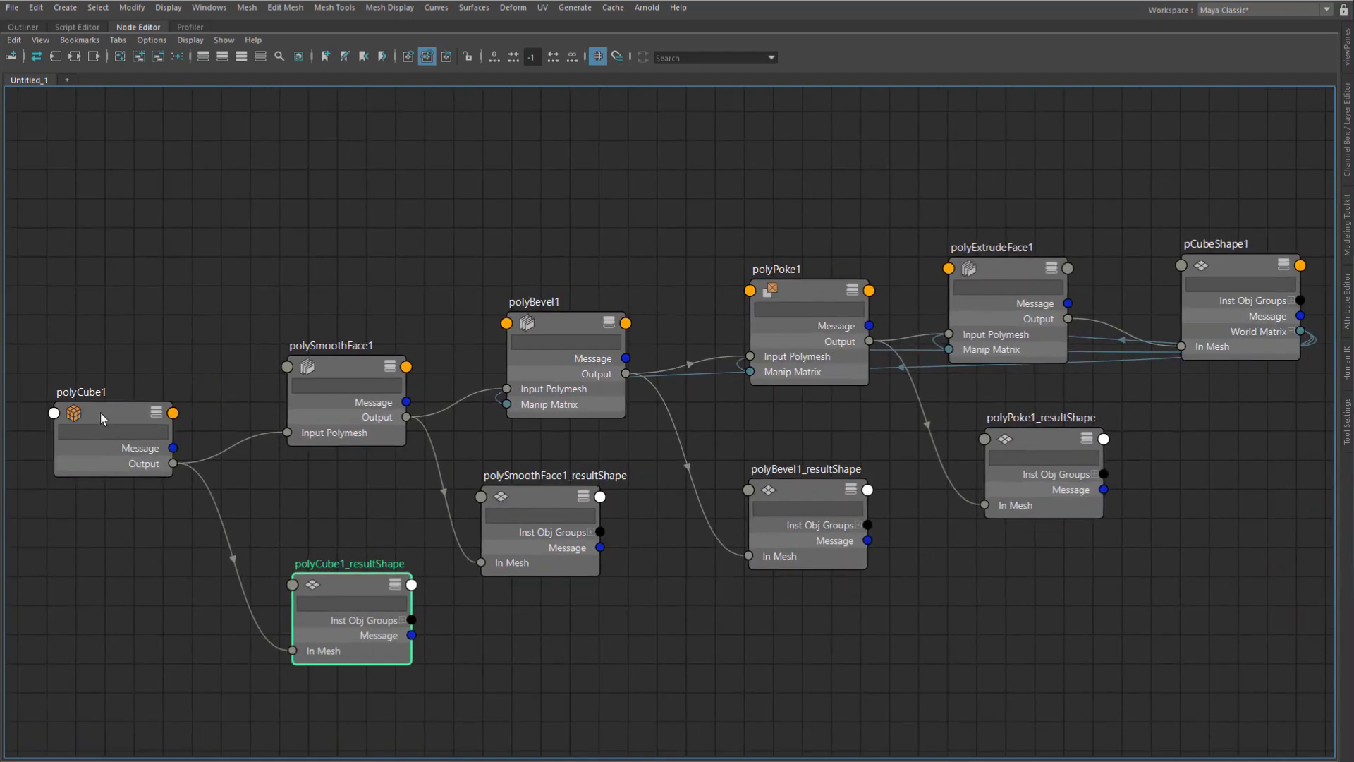
drag(116, 420, 124, 372)
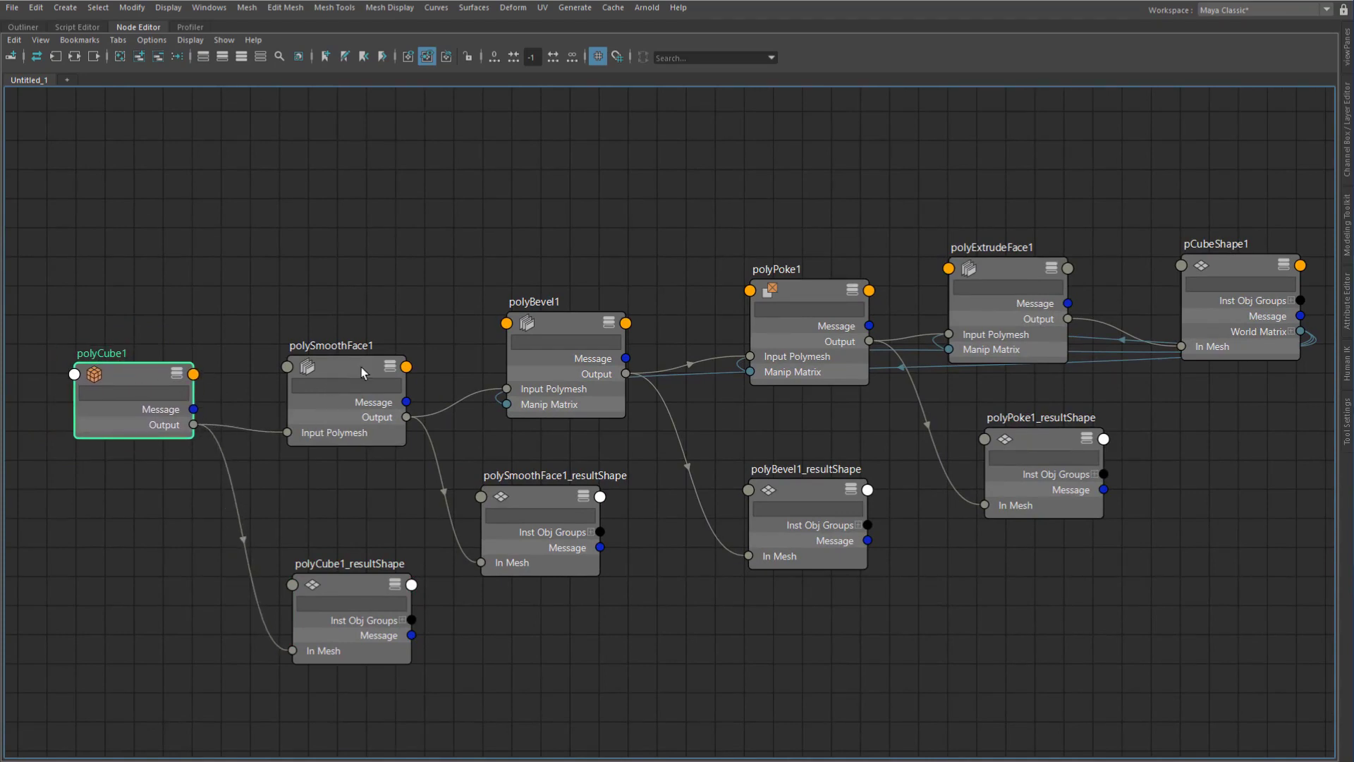
mouse_move(362, 367)
mouse_down()
mouse_move(395, 364)
mouse_move(358, 357)
mouse_move(362, 332)
mouse_move(353, 345)
mouse_move(386, 347)
mouse_move(358, 343)
mouse_up()
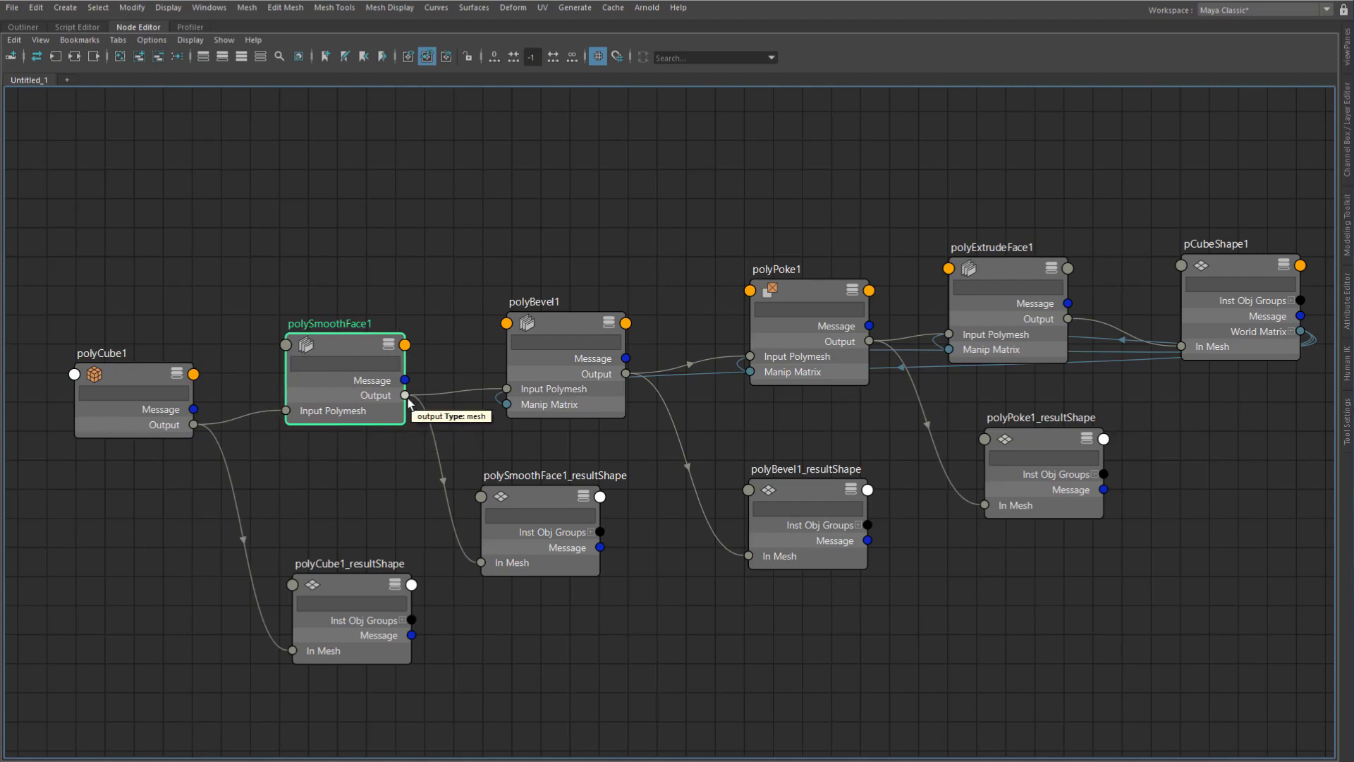
middle_drag(498, 244, 489, 190)
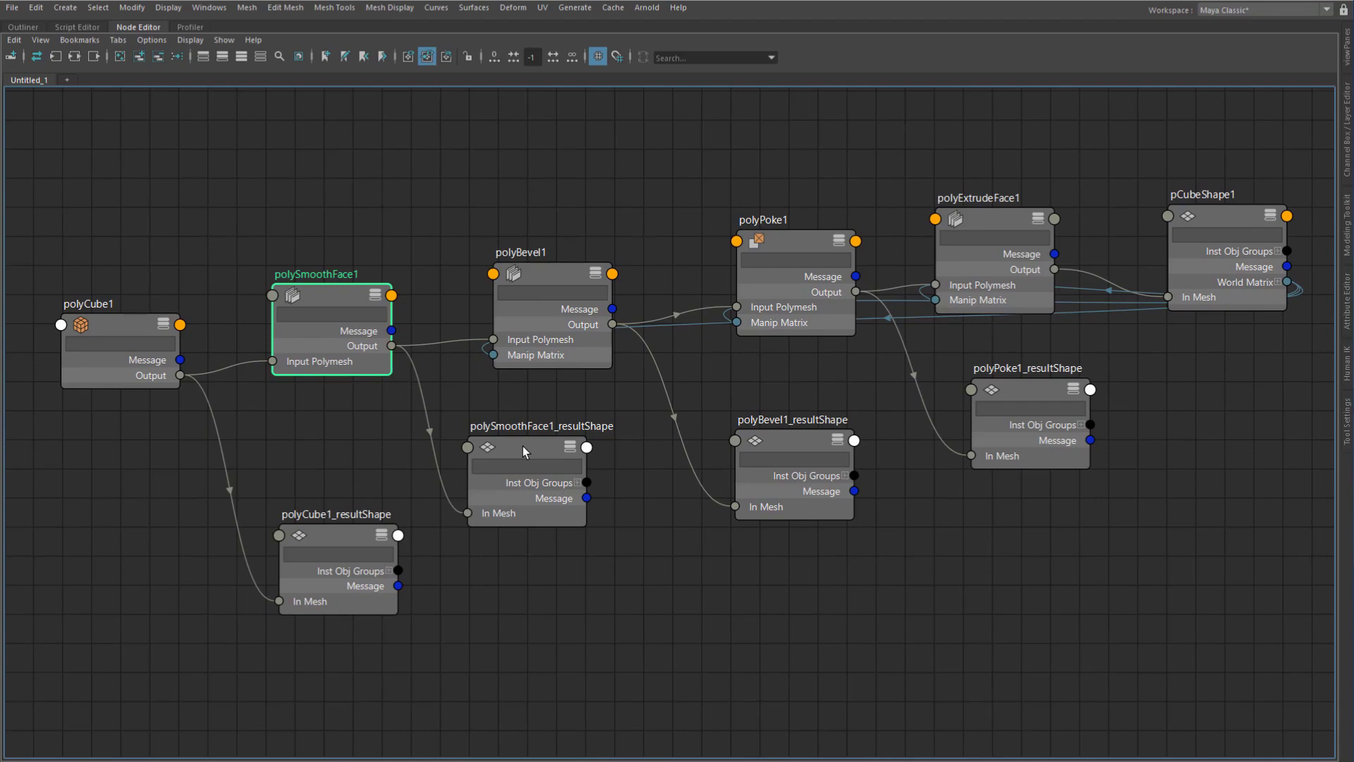
drag(762, 487, 807, 525)
mouse_move(692, 394)
mouse_down()
mouse_move(341, 234)
mouse_move(710, 408)
mouse_up()
key(ctrl+z)
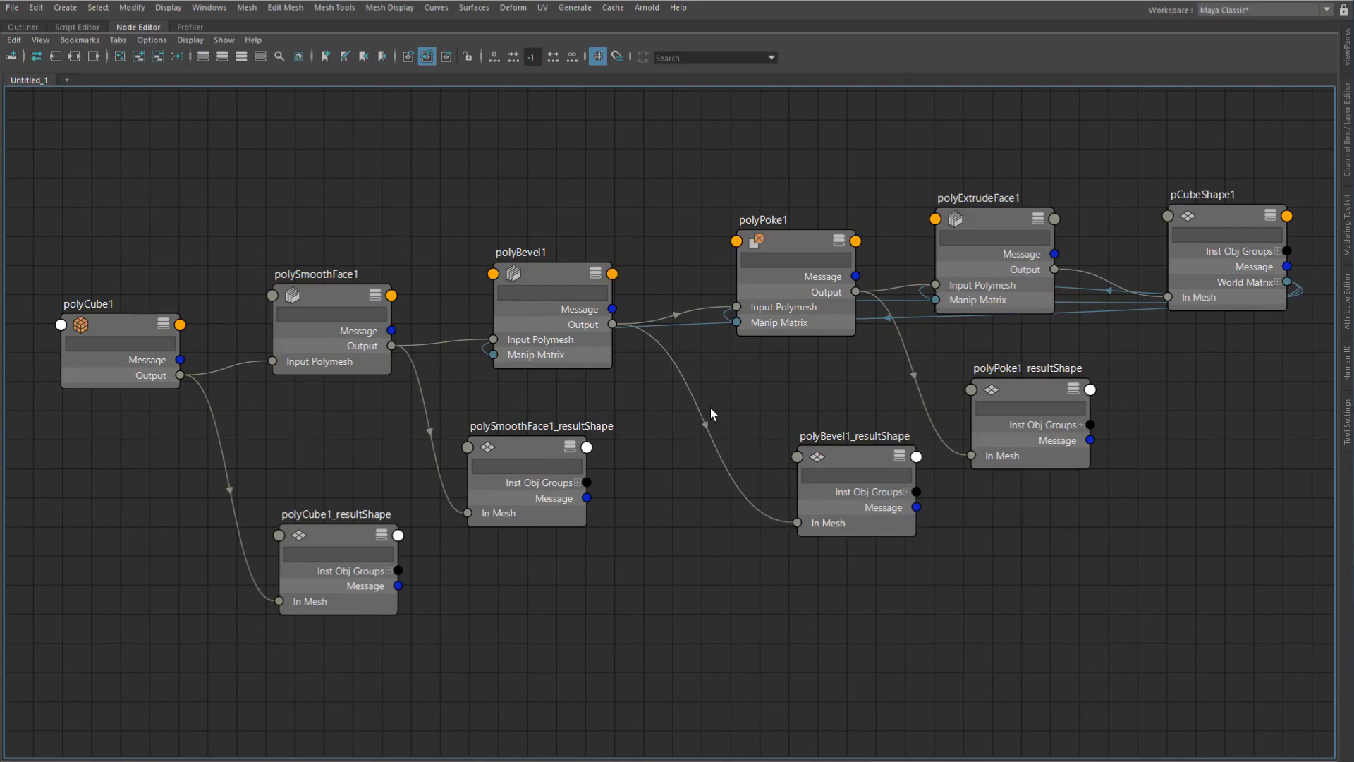
- Return to the standard layout, review the five result meshes in the viewport, and start a new empty scene
key(ctrl+space)
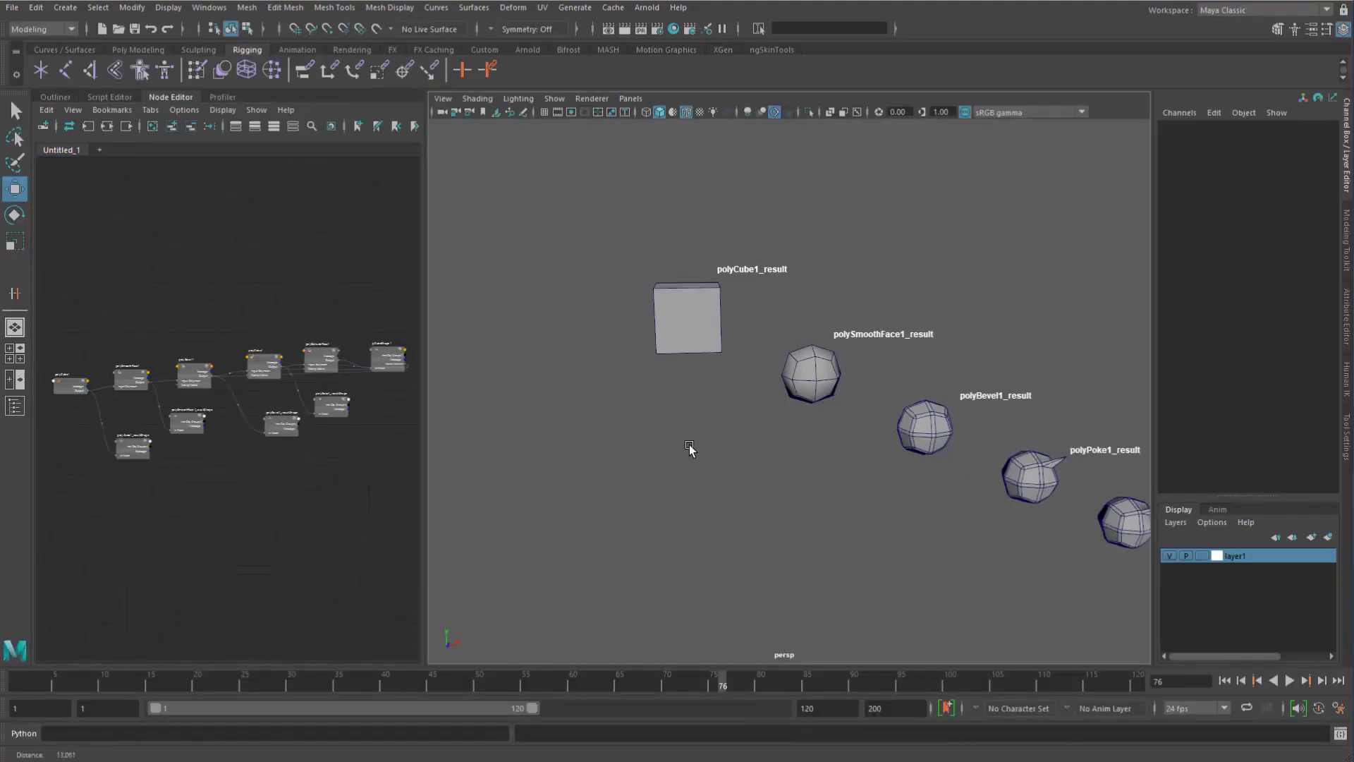
alt+middle_drag(806, 511, 688, 419)
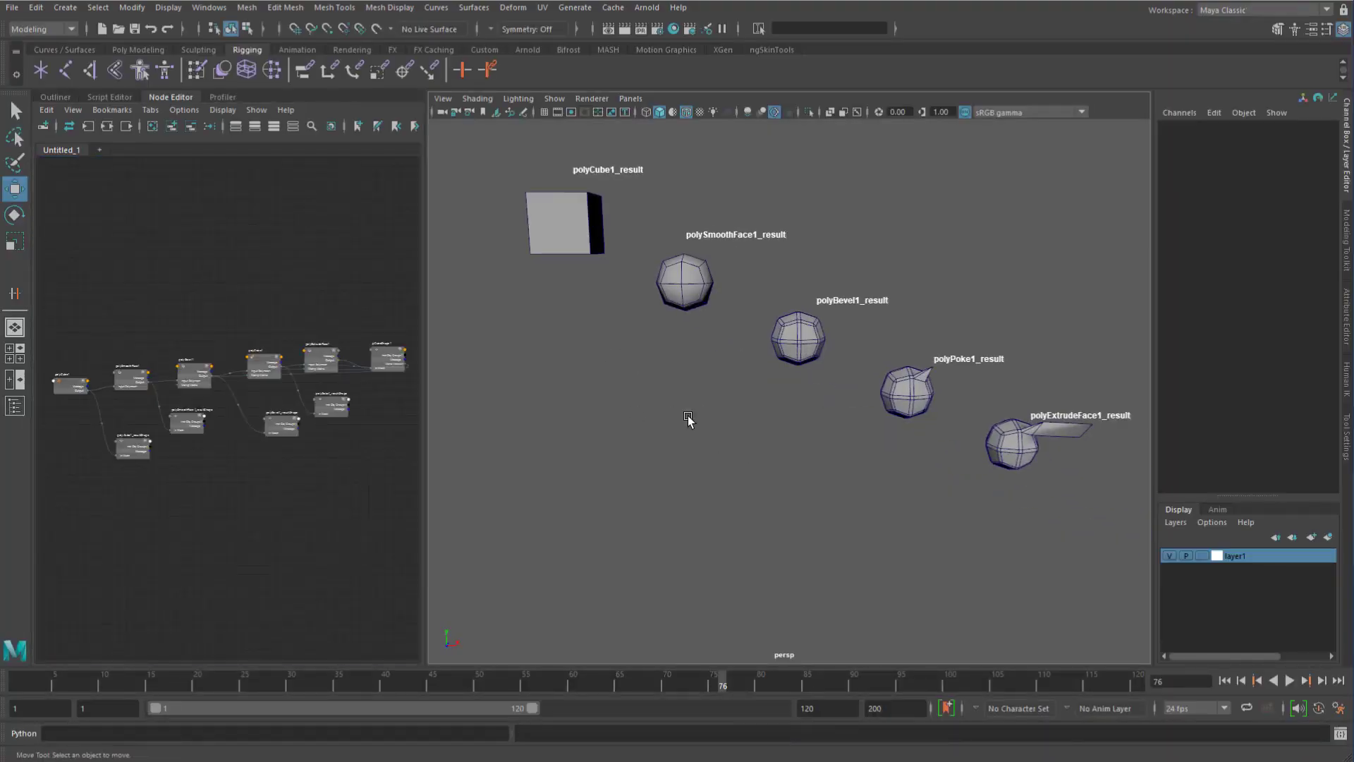
click(101, 29)
click(895, 391)
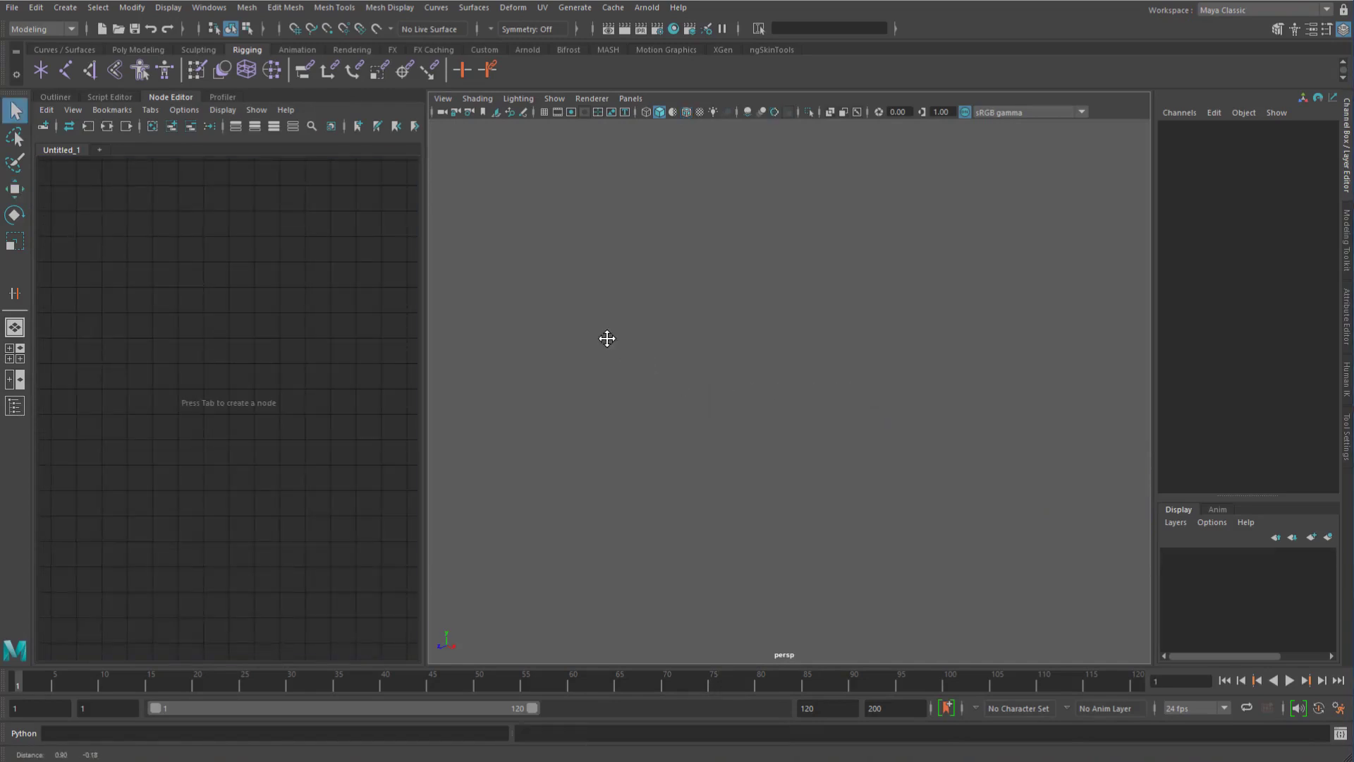
- Show the Outliner, create a polygon cube at the origin, frame it and clear the selection
click(62, 92)
click(117, 49)
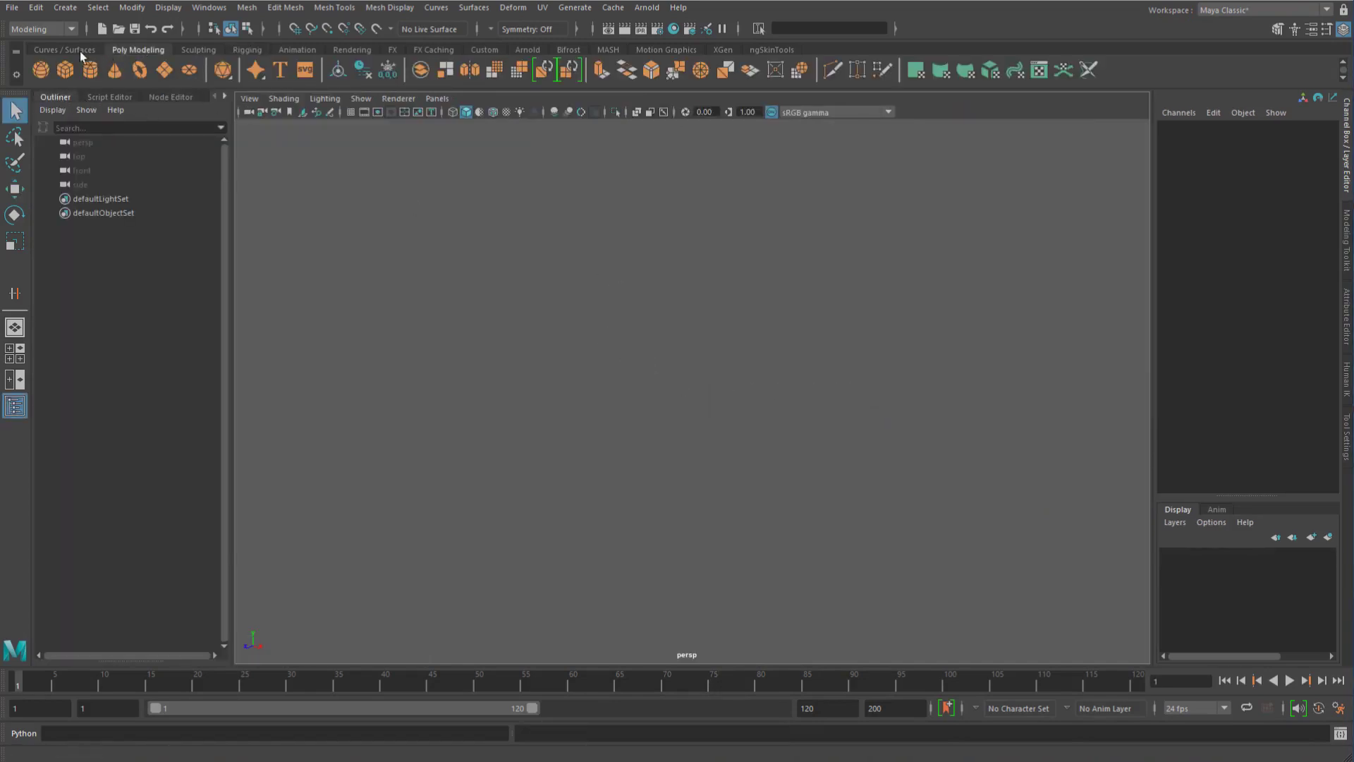
click(65, 70)
key(f)
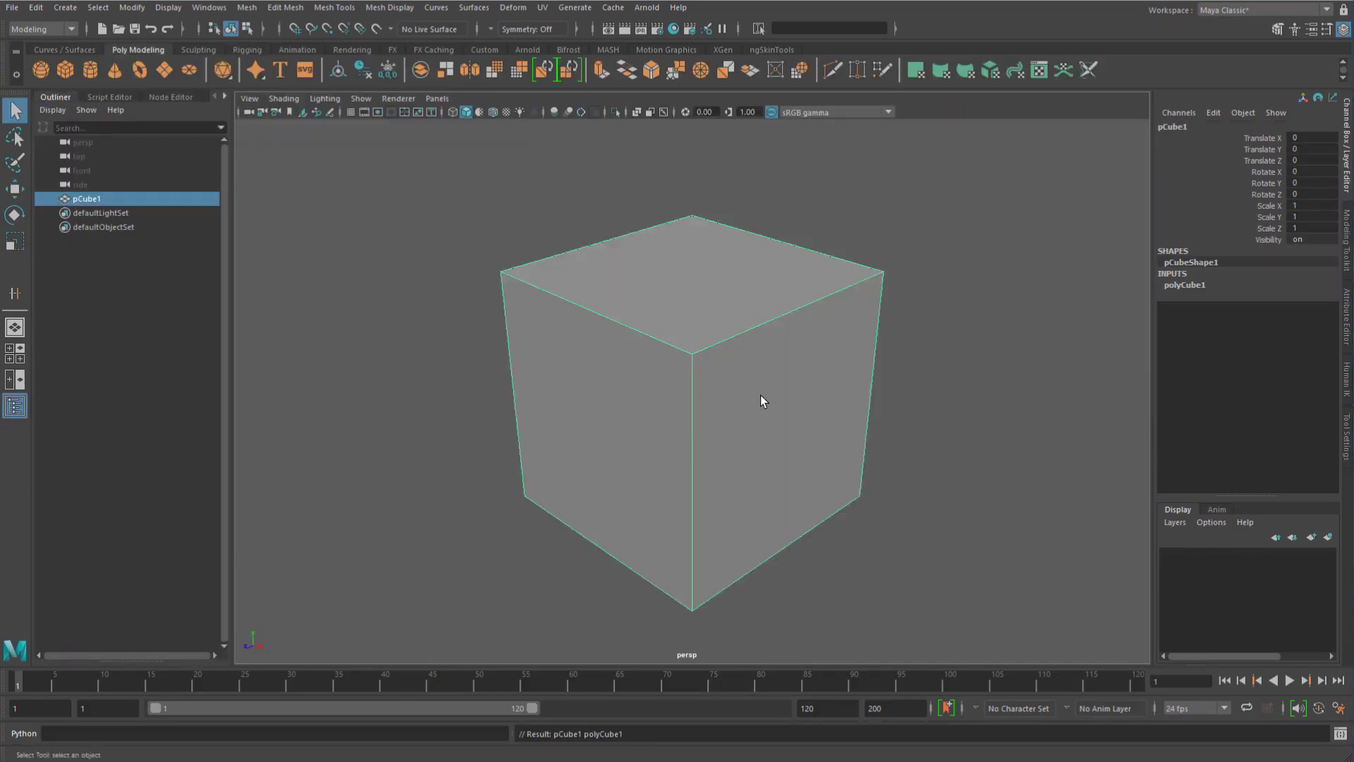
alt+drag(760, 395, 682, 357)
alt+right_drag(682, 358, 653, 361)
alt+middle_drag(653, 361, 608, 318)
click(451, 243)
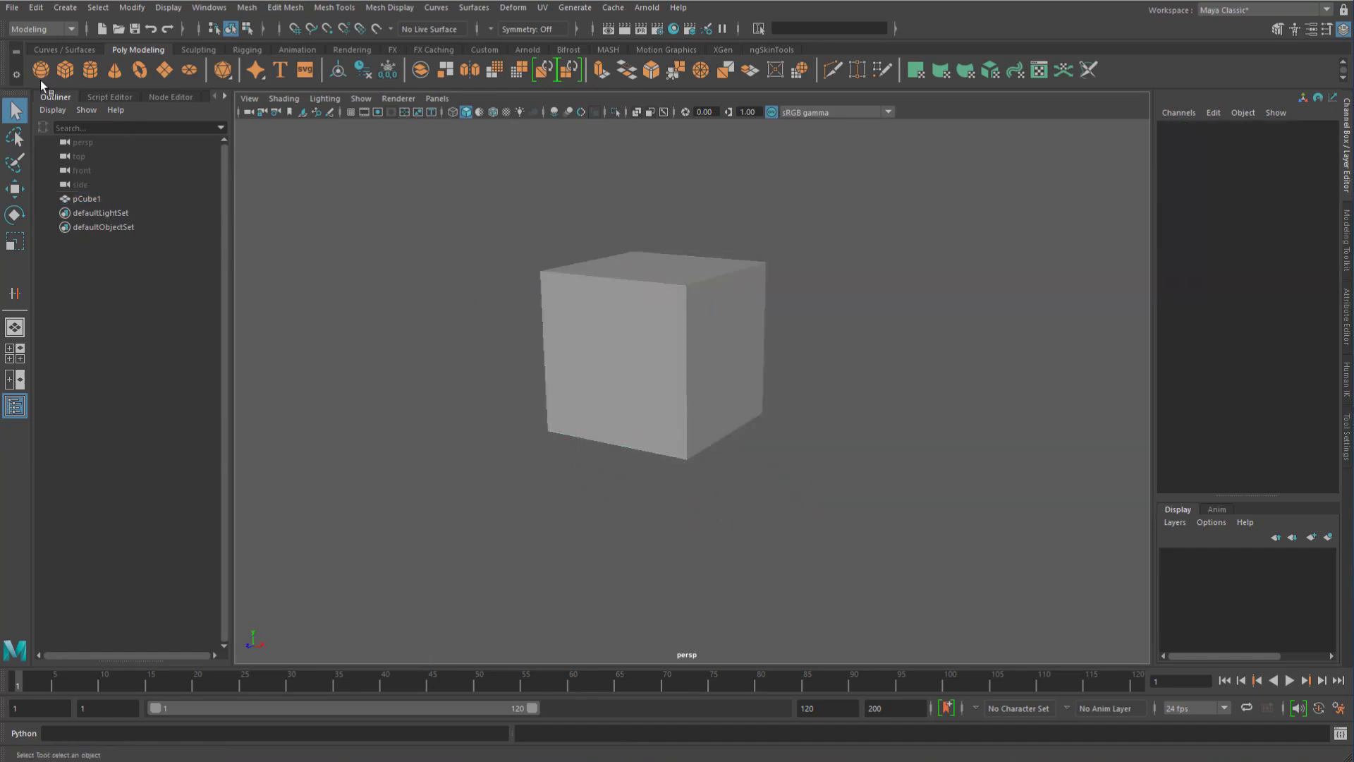
- Create a polygon sphere and move it up and to the right of the cube, to about X 4.444, Y 1.921
click(40, 72)
scroll(523, 351, down, 5)
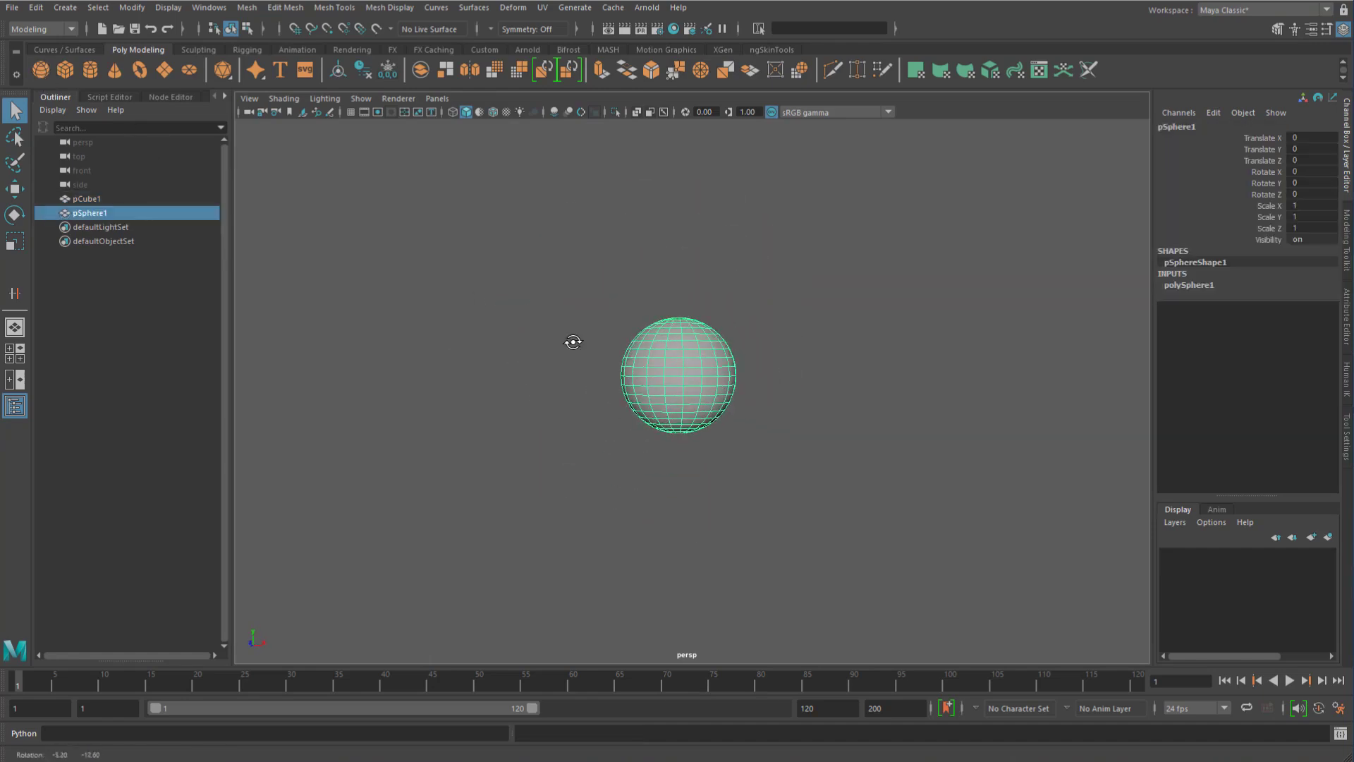
key(w)
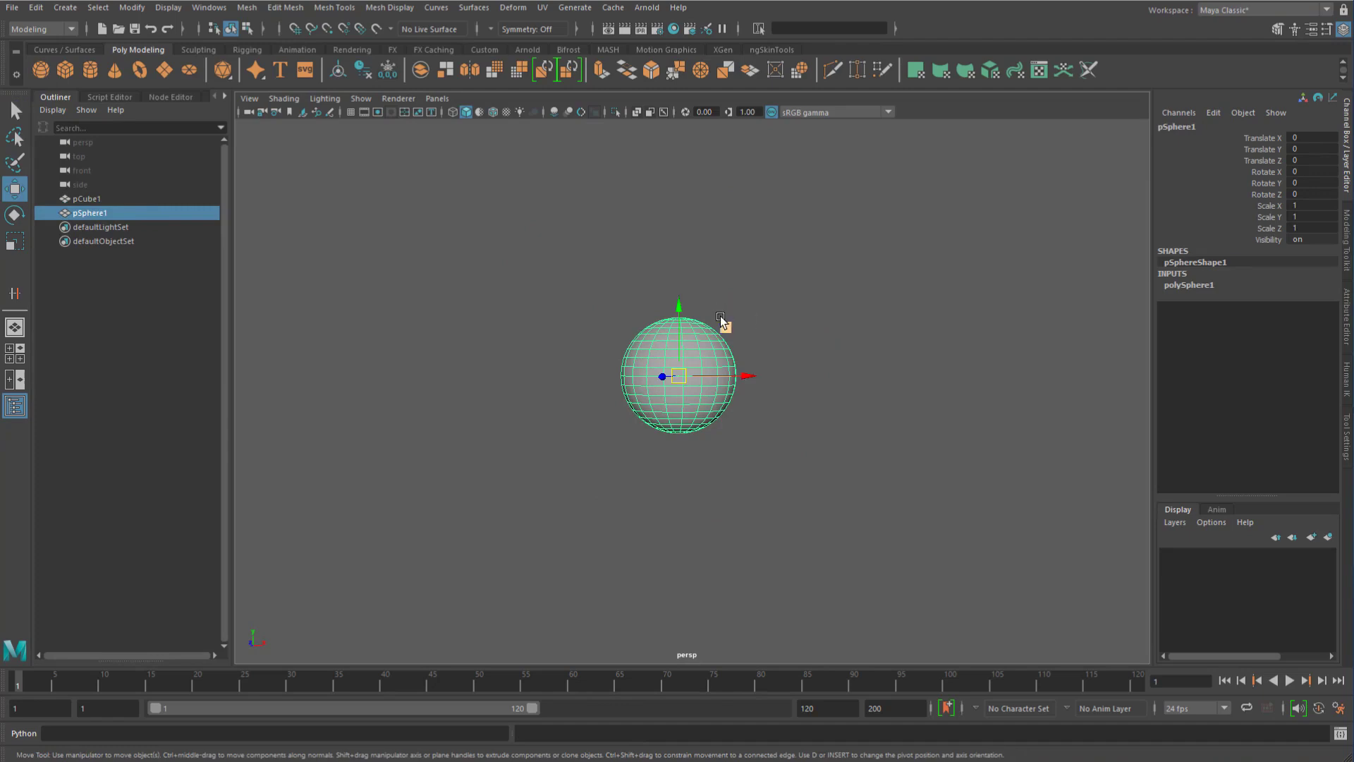
drag(723, 323, 993, 206)
alt+middle_drag(719, 237, 653, 258)
click(745, 251)
- Delete the construction history of the sphere and deselect it
click(891, 271)
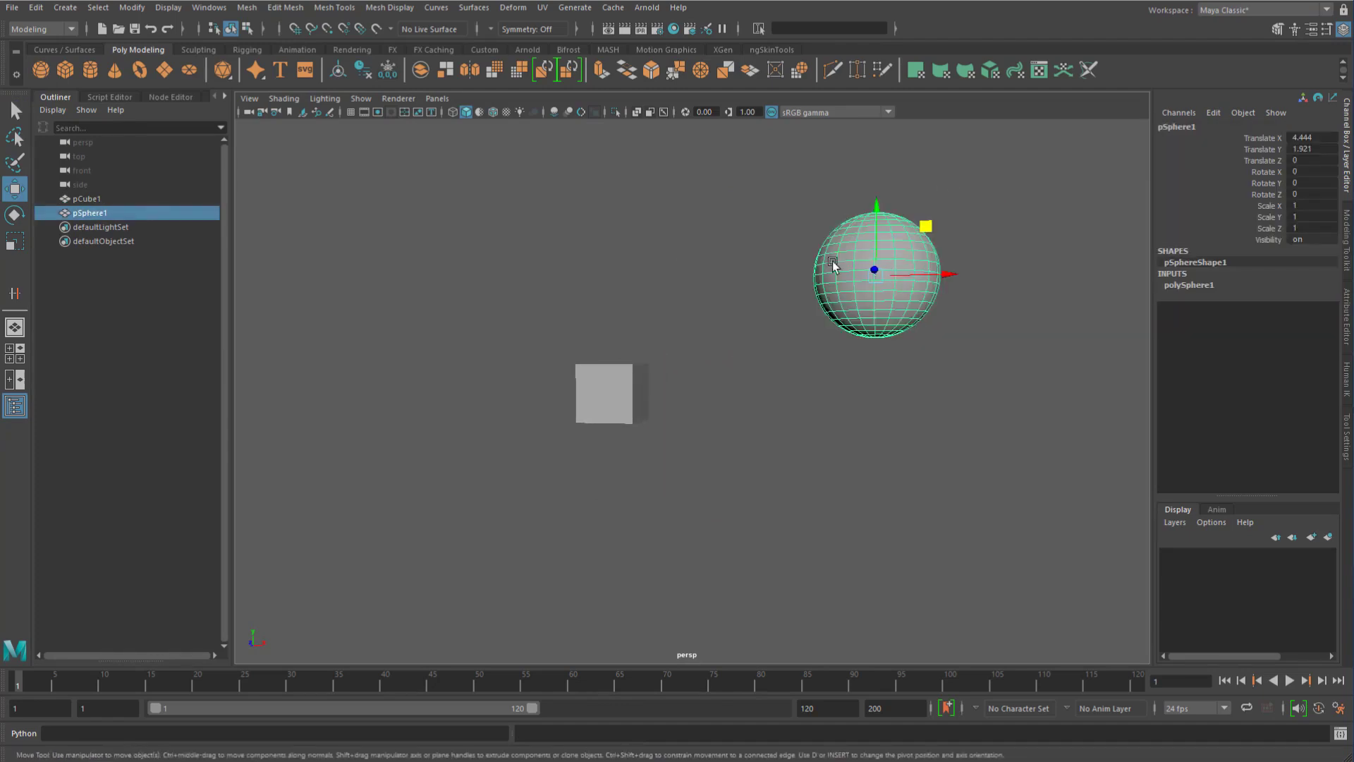
key(space)
click(657, 229)
key(space)
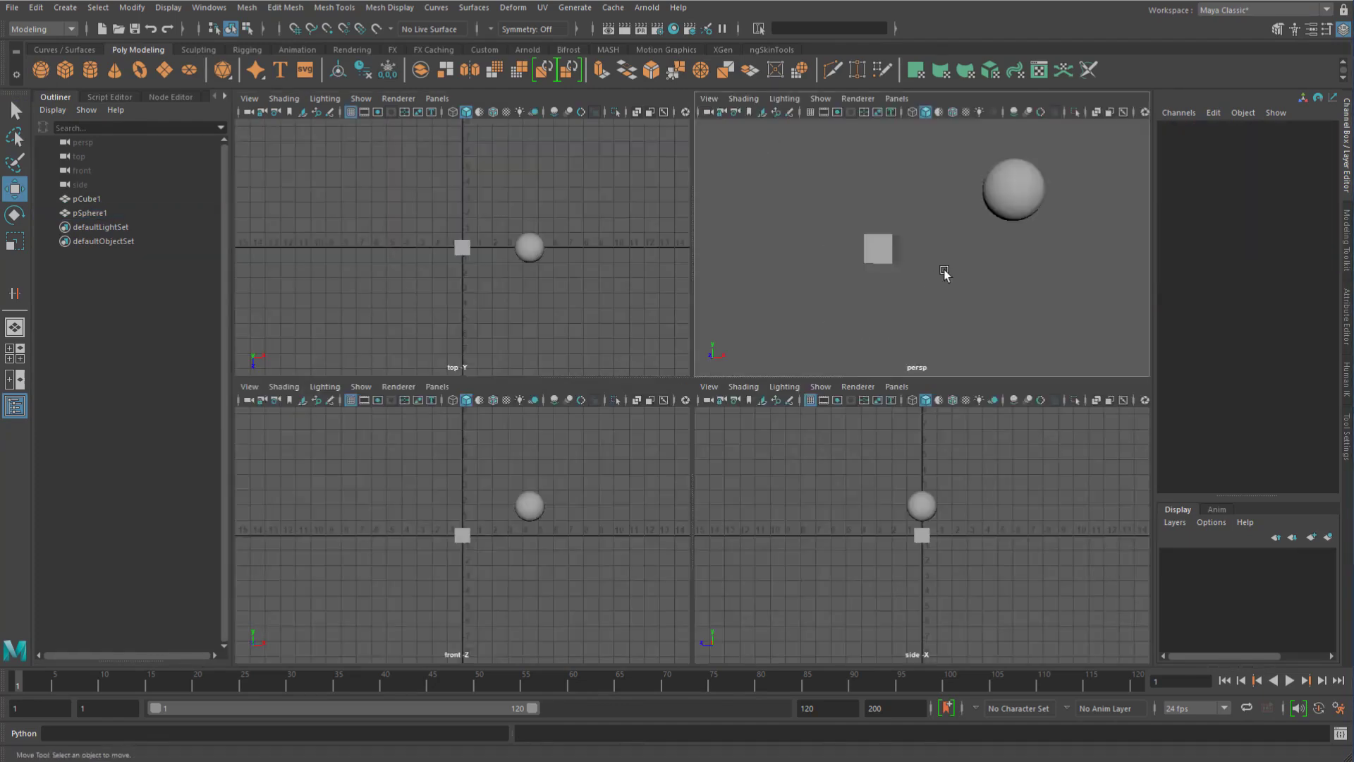
key(space)
click(872, 258)
key(space)
click(733, 203)
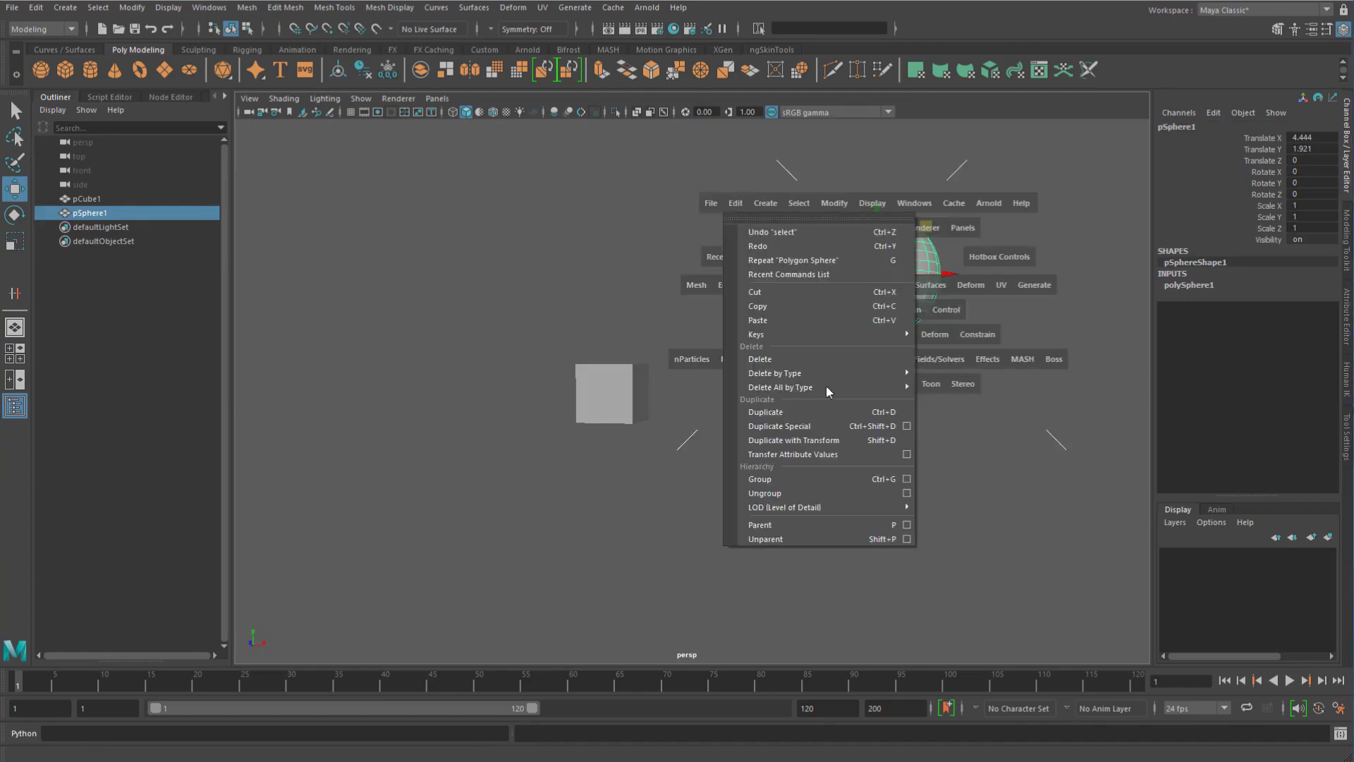
mouse_move(898, 372)
click(947, 374)
click(733, 353)
alt+middle_drag(726, 352, 715, 375)
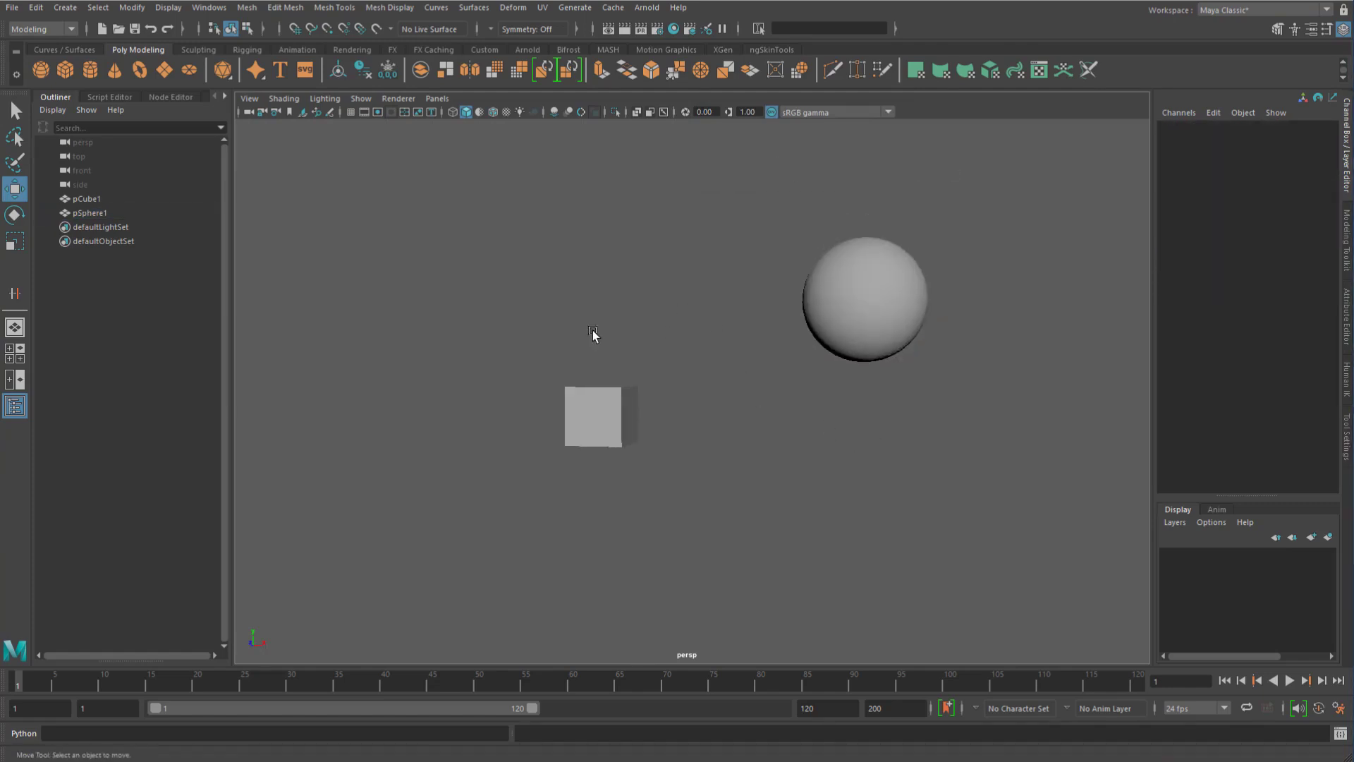
- Select the cube and the sphere together and show their node networks in the Node Editor
drag(575, 309, 616, 453)
shift+drag(859, 265, 879, 402)
click(185, 97)
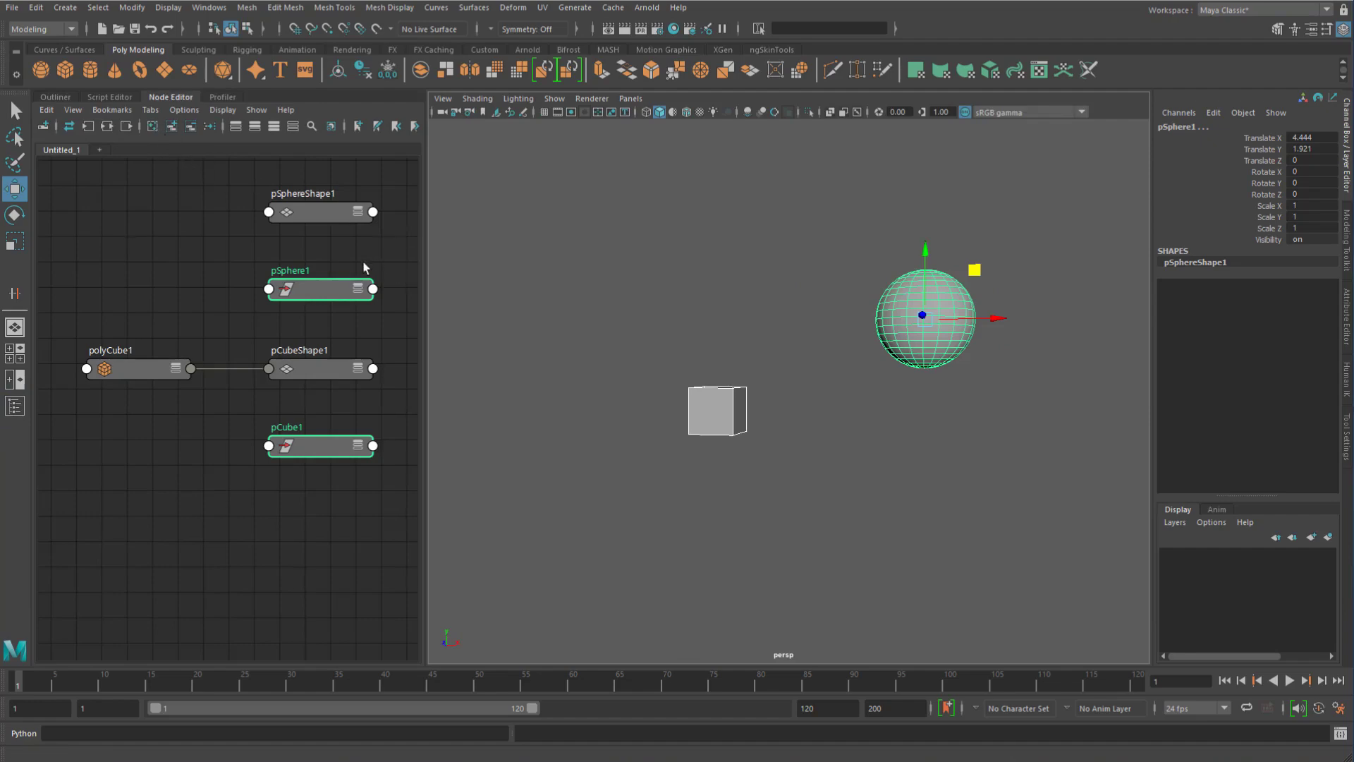
key(ctrl+space)
key(ctrl+space)
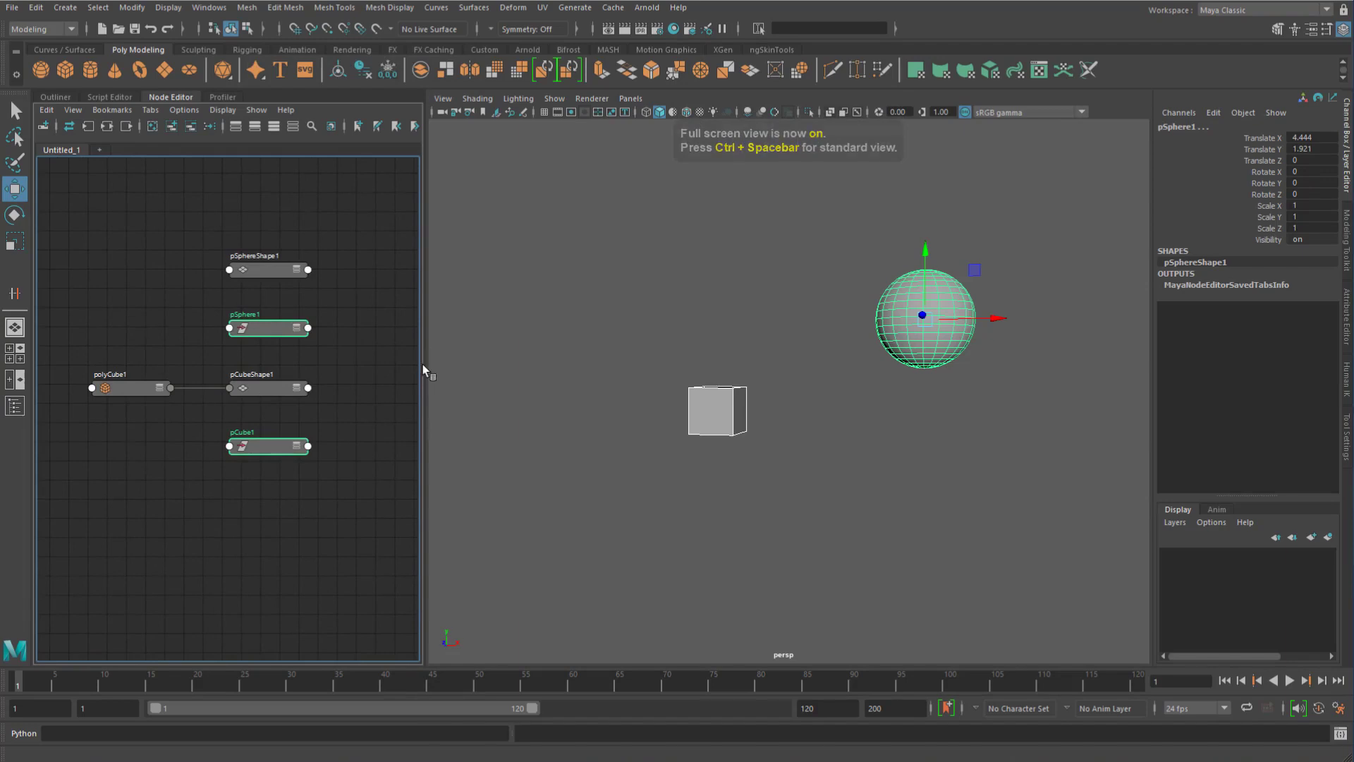
- Widen the Node Editor beside the viewport and rearrange the graph with the transform nodes above the two shape nodes
drag(427, 365, 585, 366)
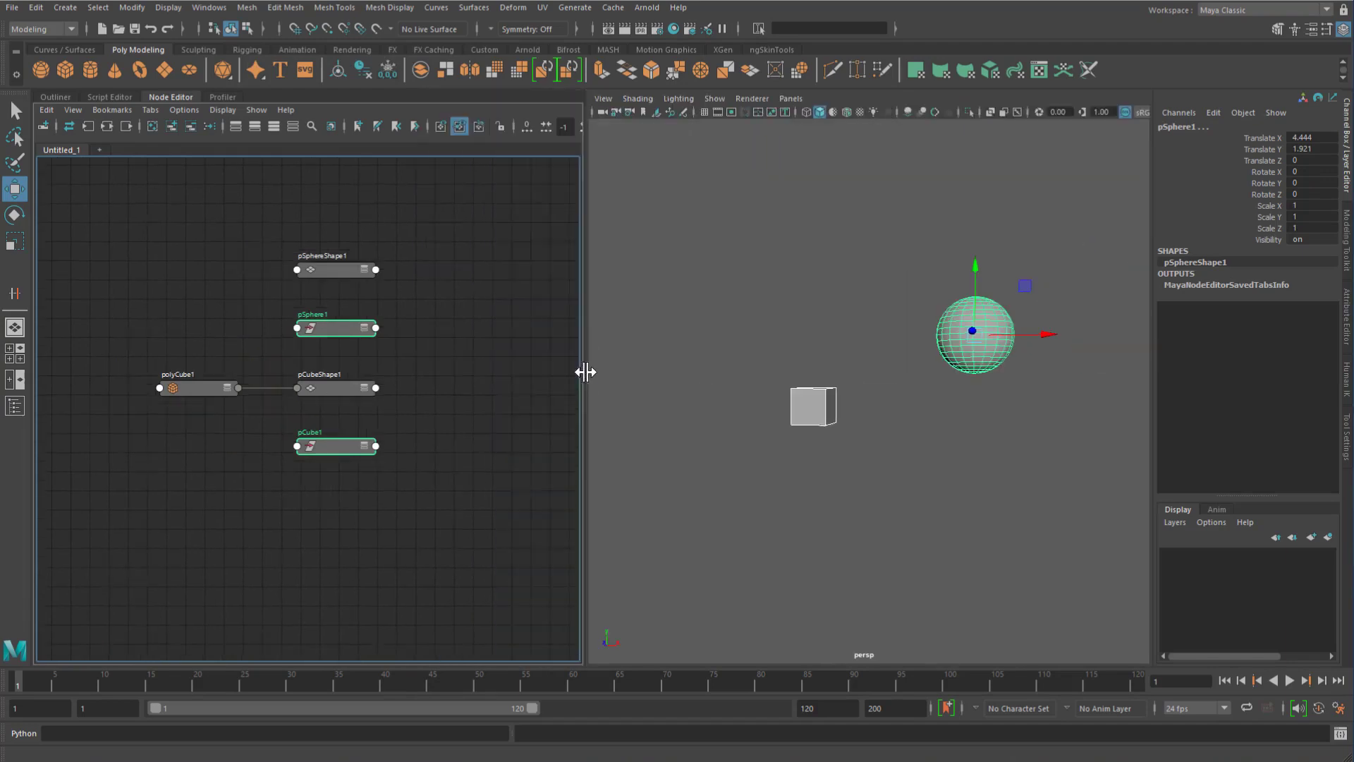
click(339, 363)
scroll(339, 362, up, 3)
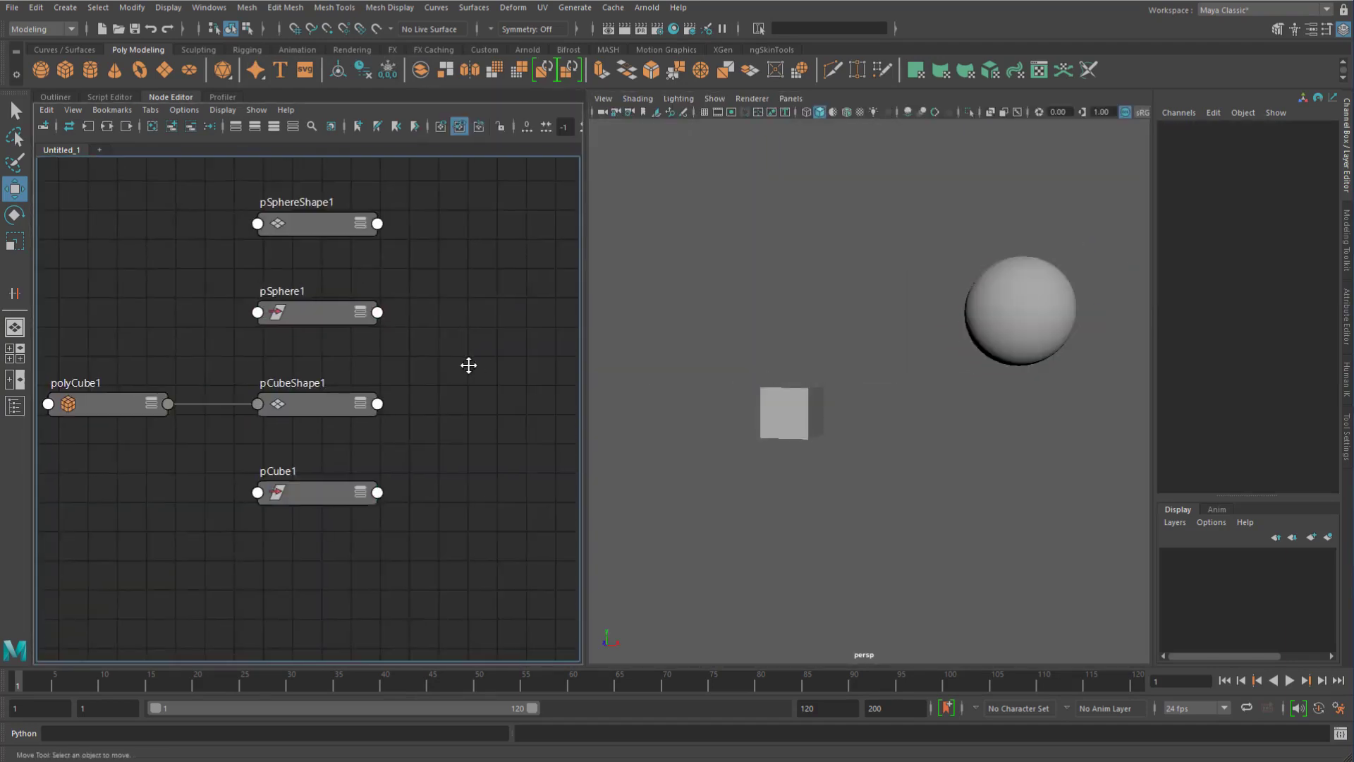
mouse_move(332, 402)
mouse_down()
mouse_move(303, 390)
mouse_move(330, 417)
mouse_up()
drag(332, 236, 324, 330)
drag(372, 380, 489, 326)
alt+middle_drag(388, 434, 313, 382)
- Expand pCubeShape1 and pSphereShape1 to show all their attributes, and place the two nodes side by side
click(255, 363)
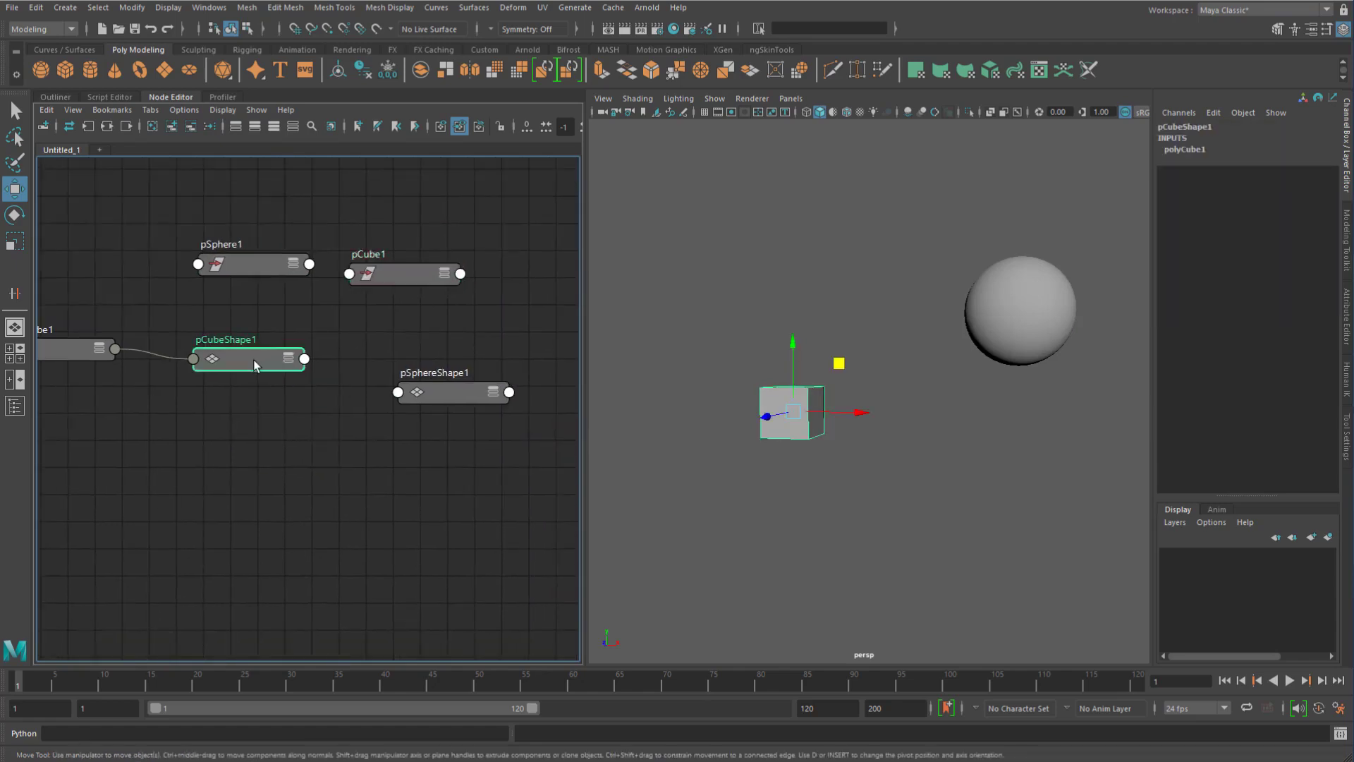
key(2)
key(3)
drag(252, 525, 241, 487)
alt+middle_drag(332, 486, 346, 403)
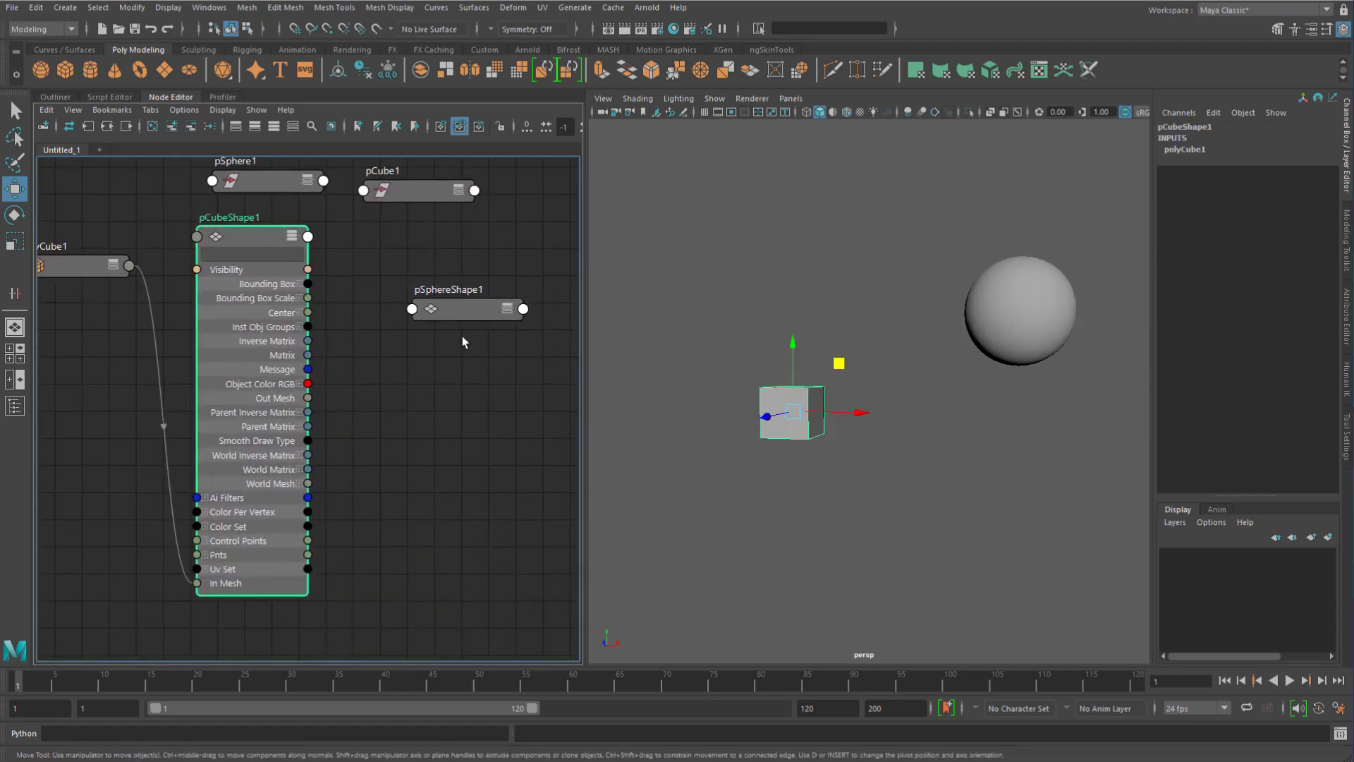
click(484, 311)
key(3)
drag(496, 414, 490, 358)
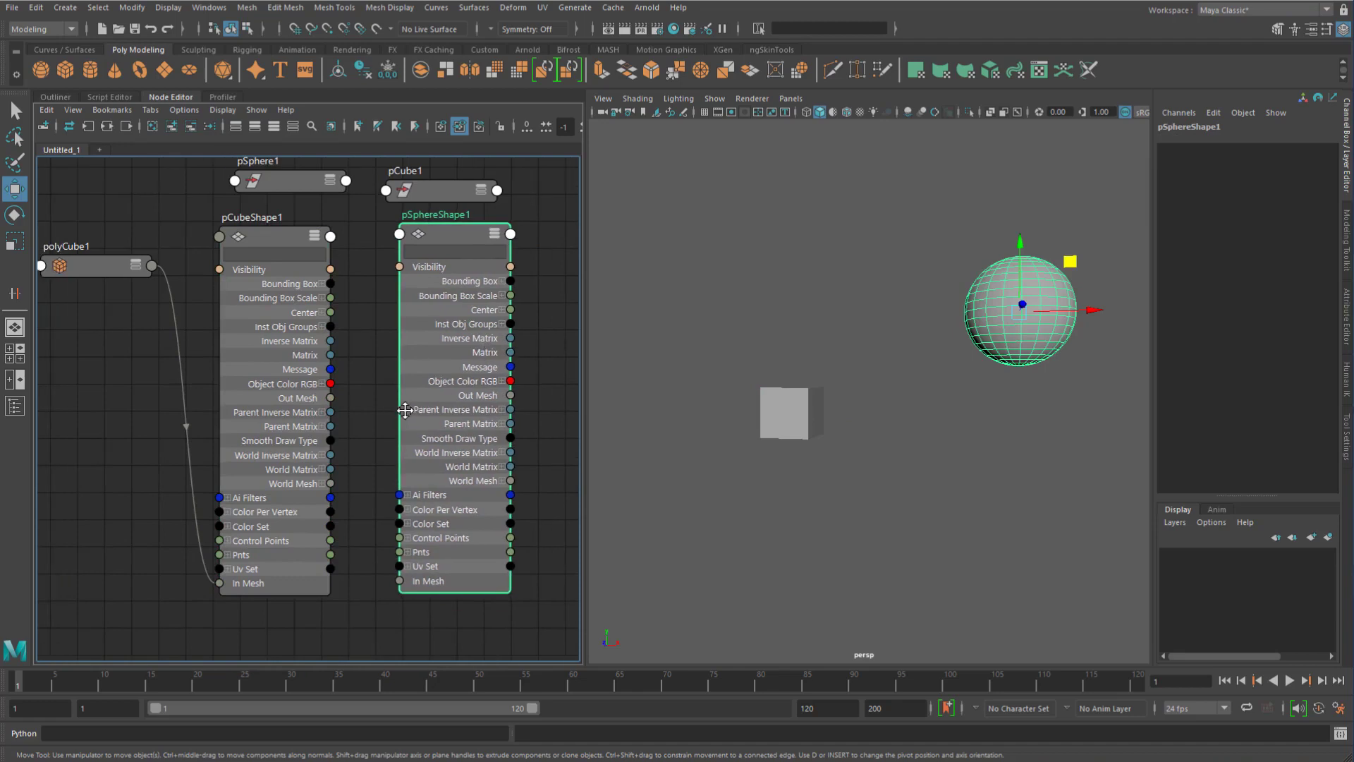
middle_drag(463, 352, 486, 352)
- Move polyCube1 lower and shift pCubeShape1 slightly to make its incoming In Mesh connection easy to follow
drag(86, 273, 95, 326)
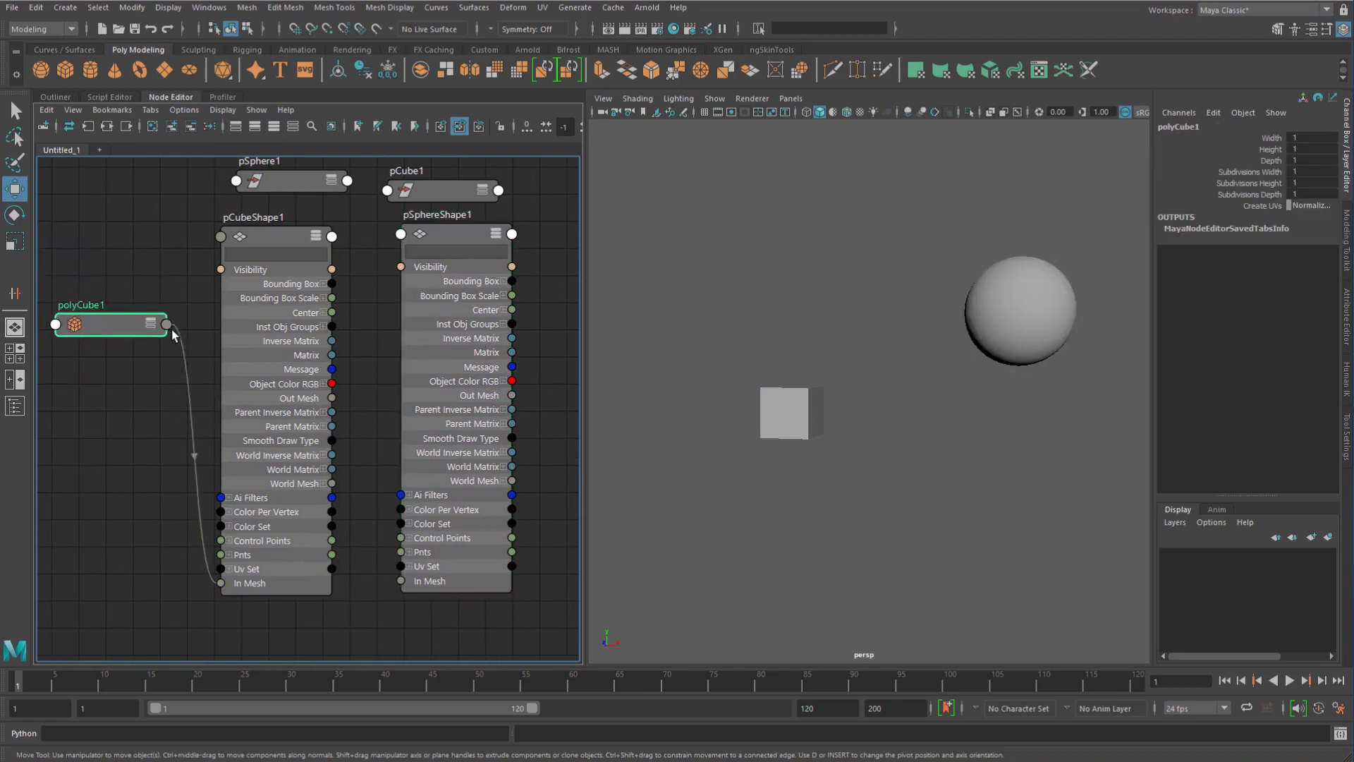
mouse_move(269, 362)
mouse_down()
mouse_move(258, 369)
mouse_move(282, 357)
mouse_up()
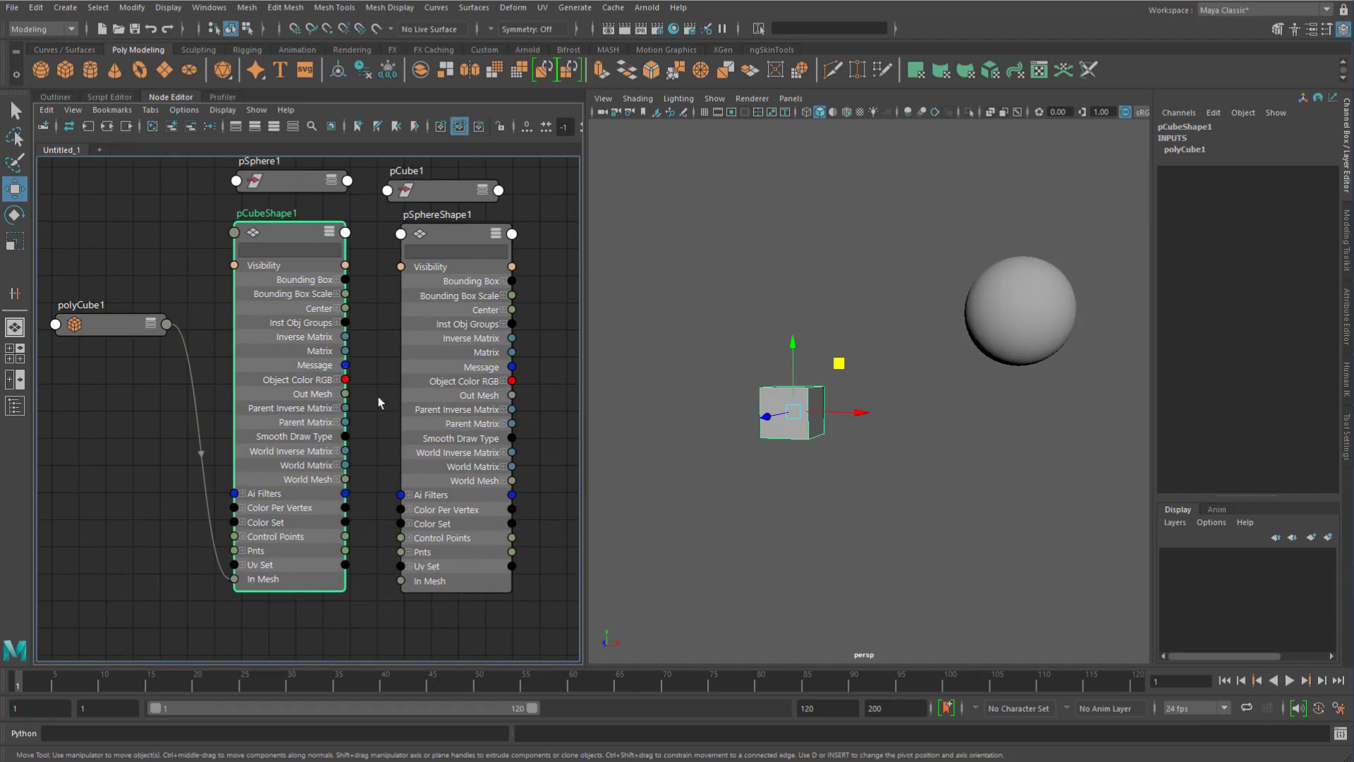
alt+middle_drag(380, 403, 370, 403)
drag(285, 365, 293, 422)
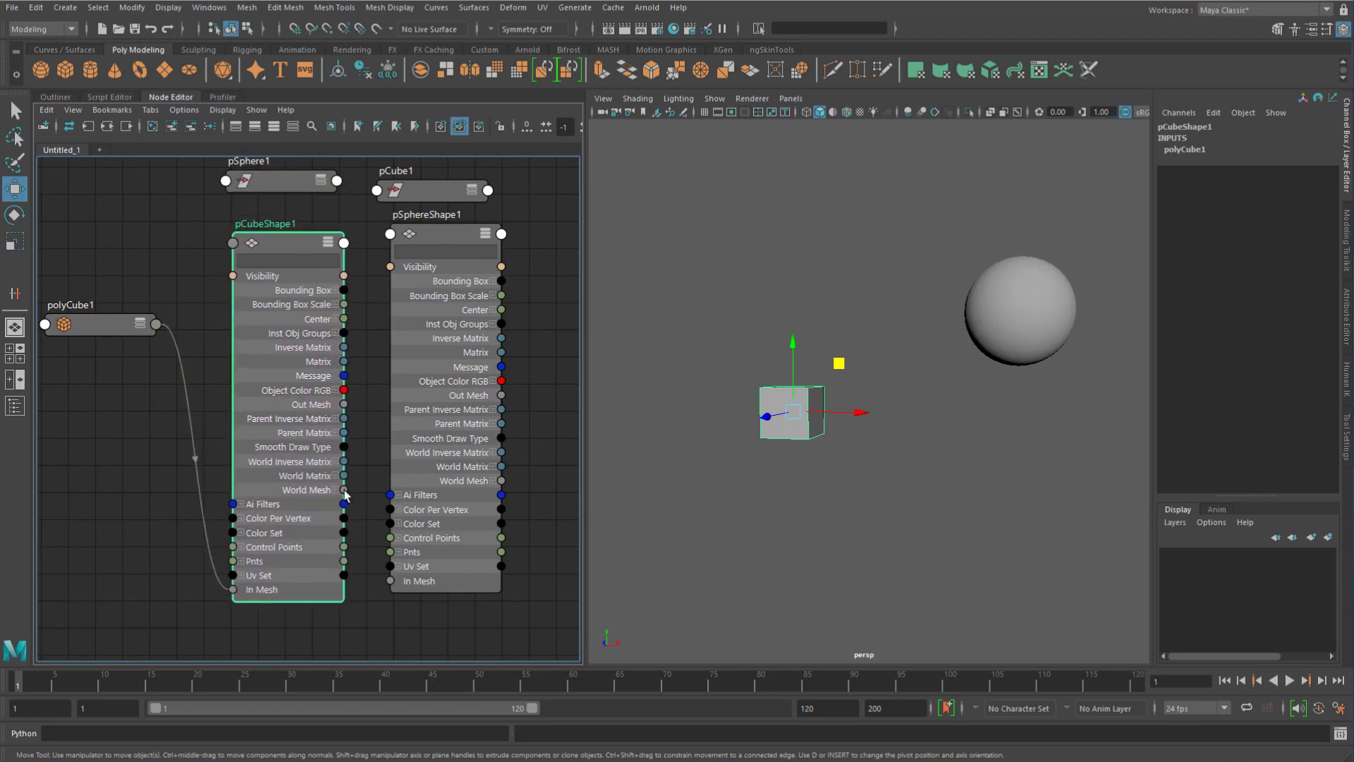
middle_drag(421, 468, 413, 466)
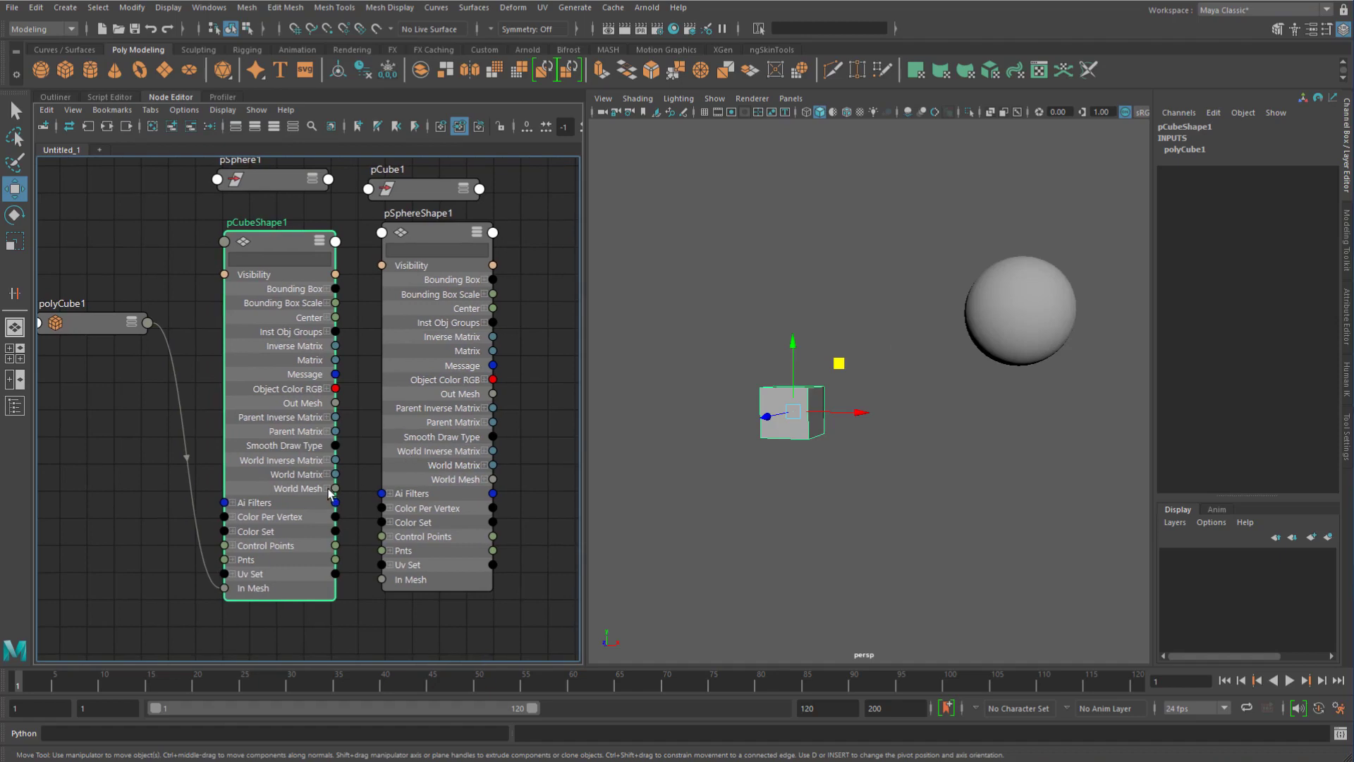
- Connect World Mesh[0] of pCubeShape1 to the In Mesh of pSphereShape1, then select pSphere1 in the viewport
click(327, 488)
drag(337, 505, 388, 581)
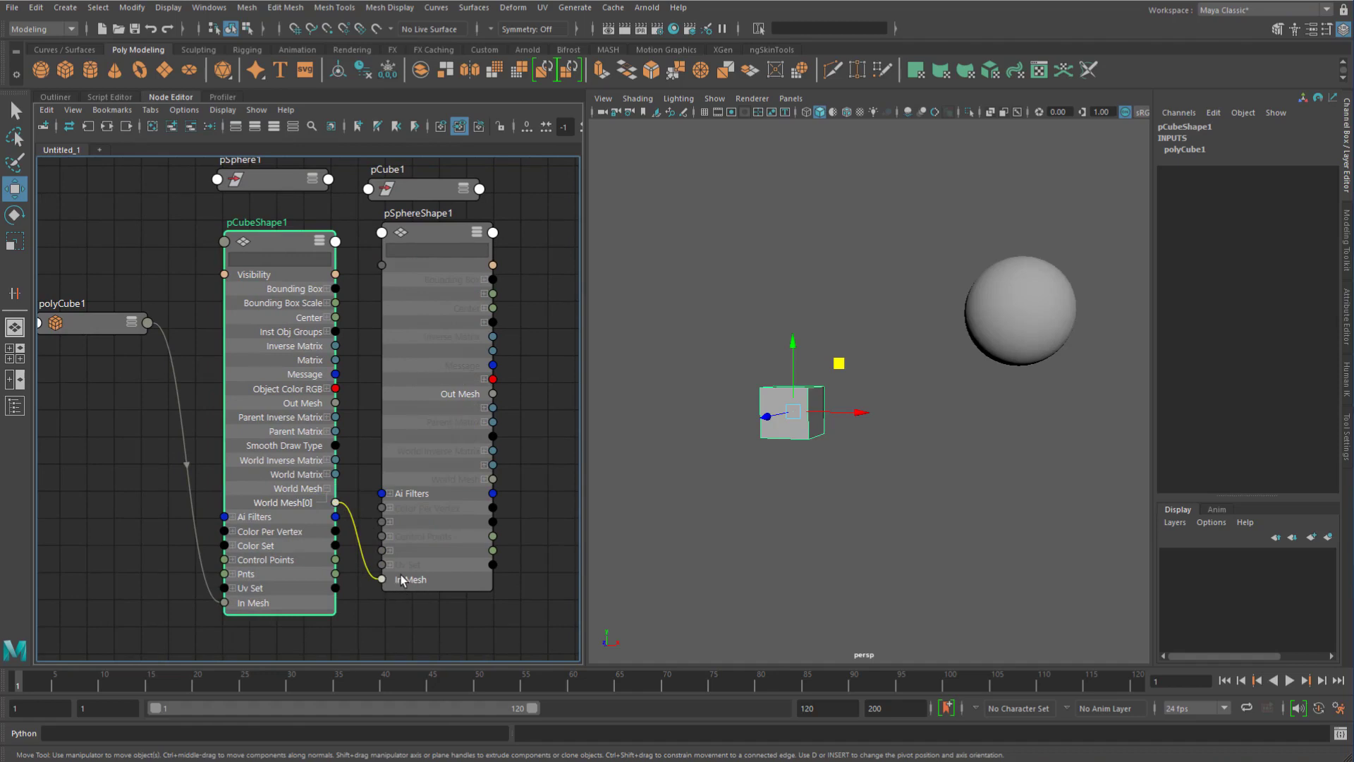
click(1050, 306)
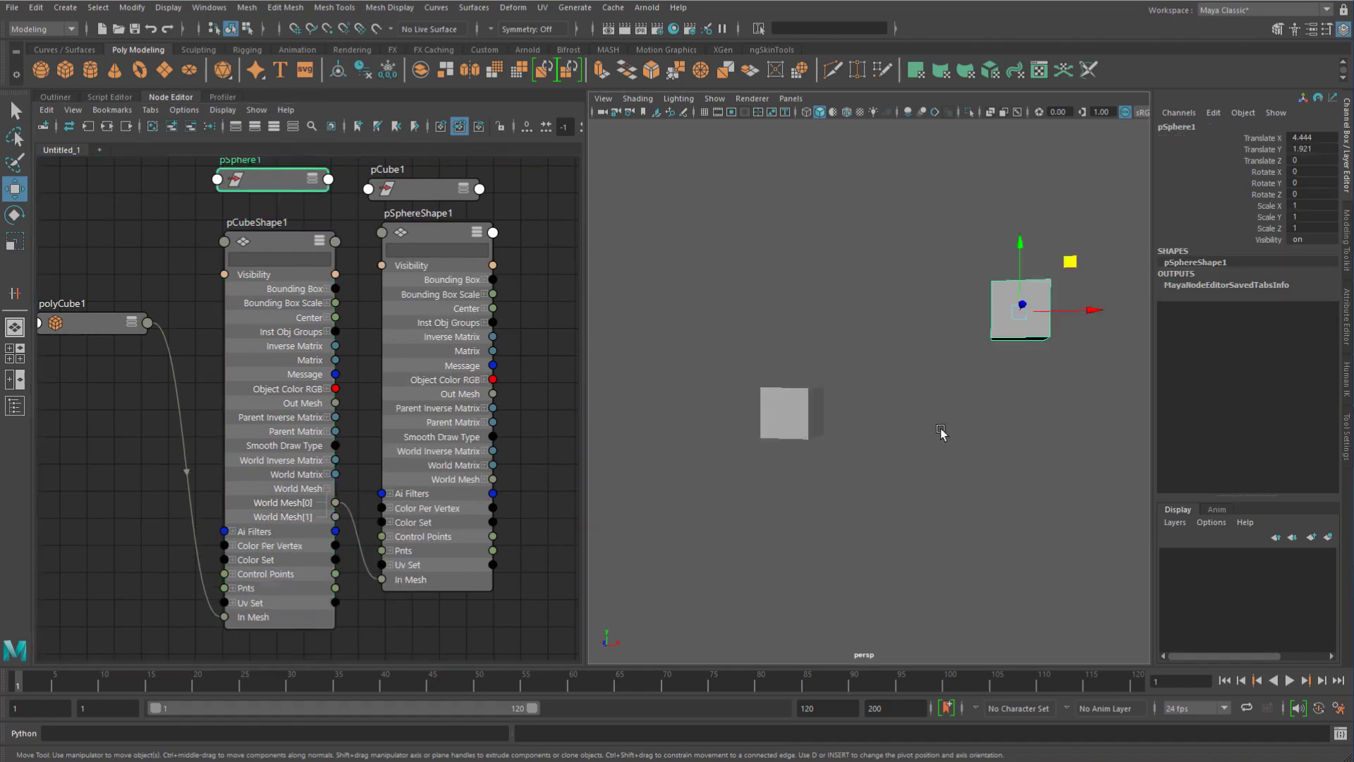
- Select pCube1 and increase the width of its polyCube1 input to 1.42
alt+middle_drag(975, 381, 828, 384)
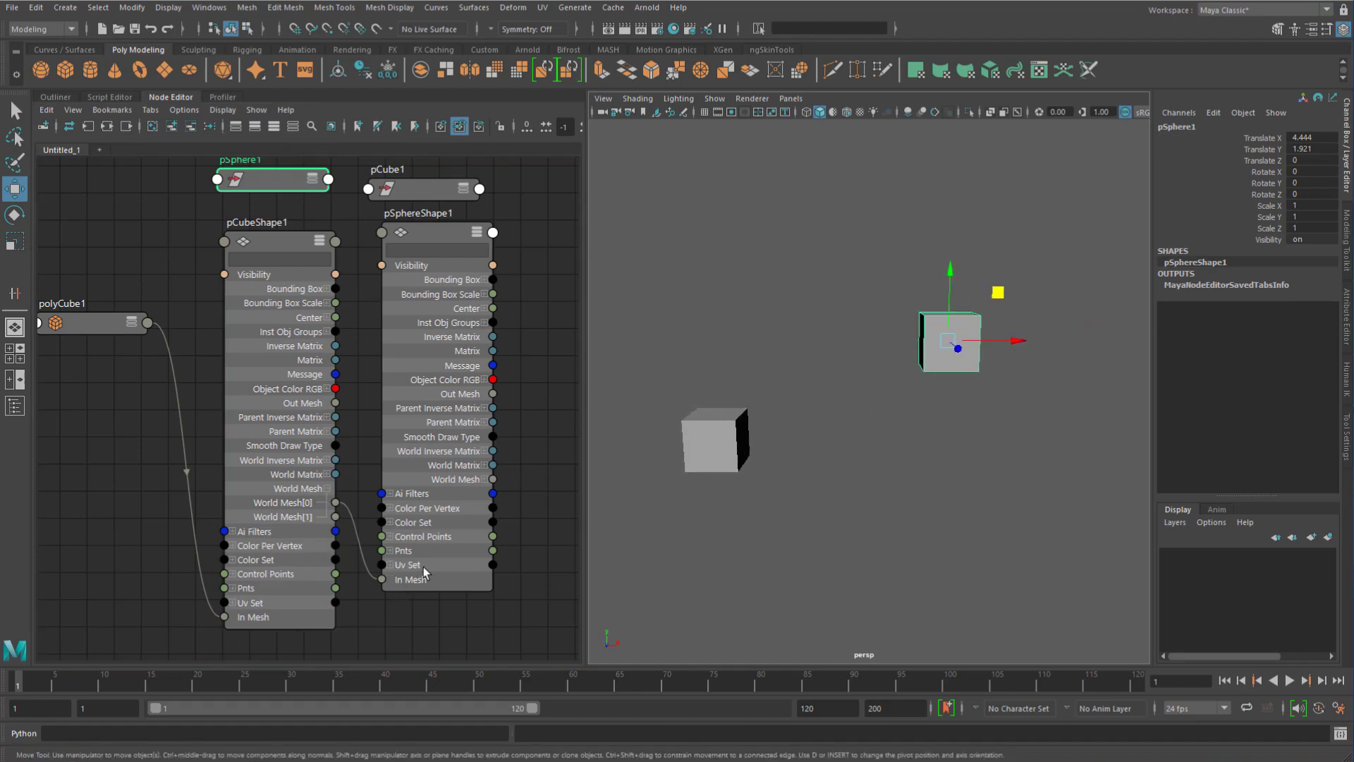
click(737, 417)
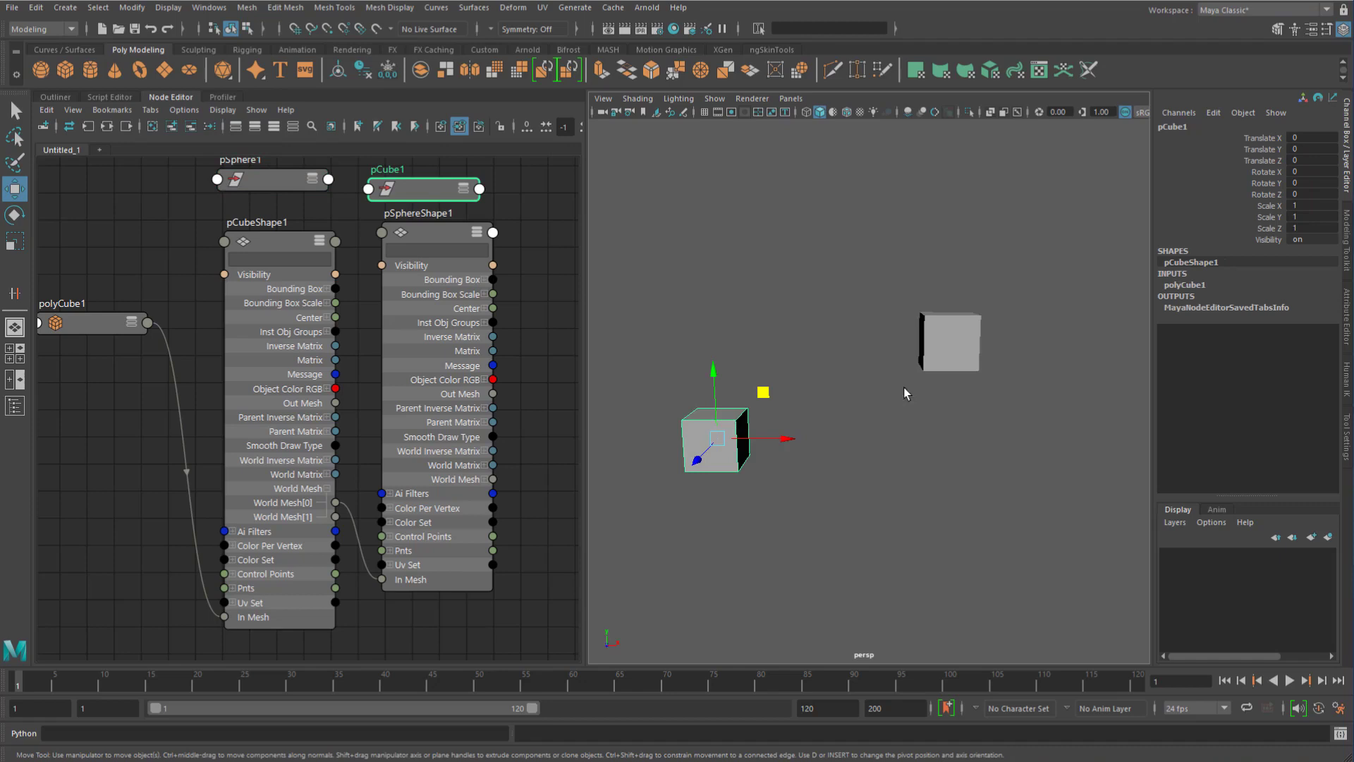
click(1183, 284)
click(1244, 299)
middle_drag(920, 303, 949, 311)
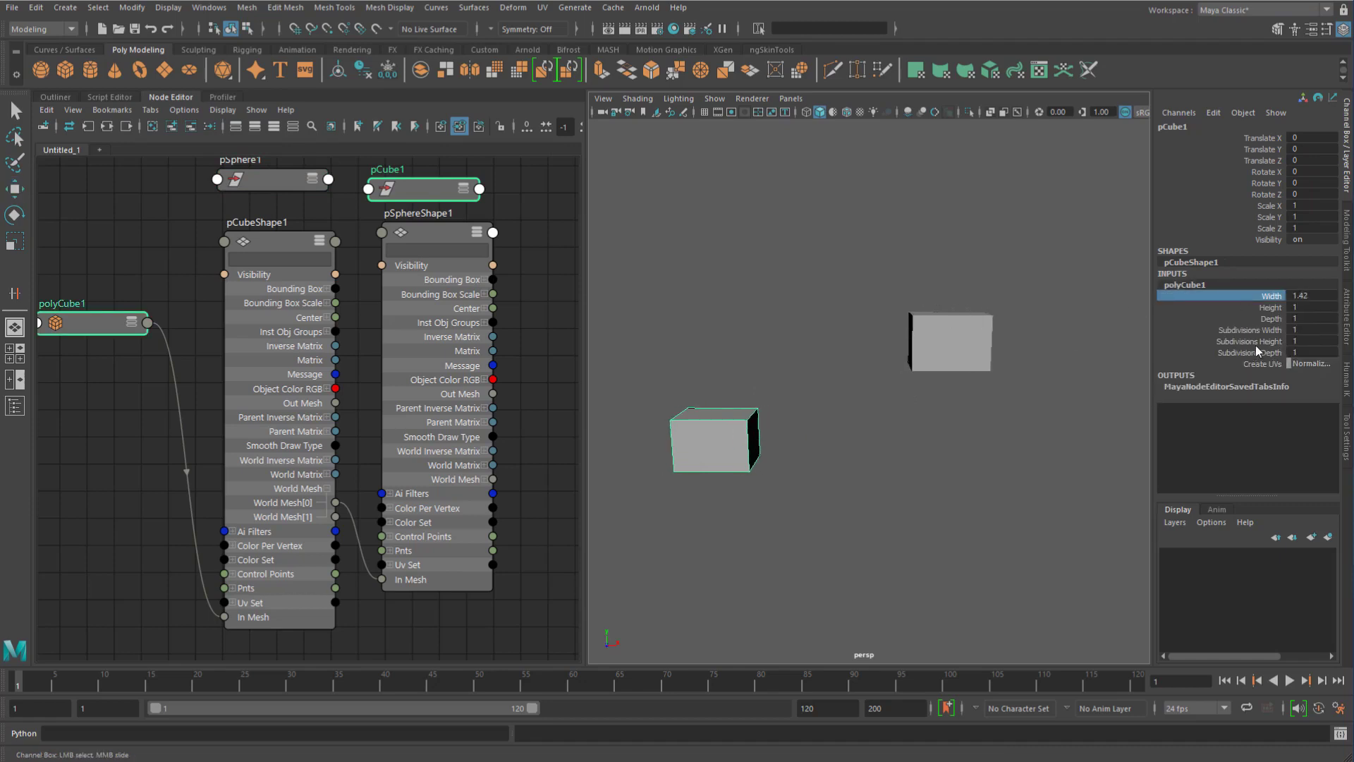
- Set polyCube1's Subdivisions Width to 6 and Subdivisions Height to 3, with wireframe on shaded display enabled
click(1263, 331)
middle_drag(726, 369, 983, 362)
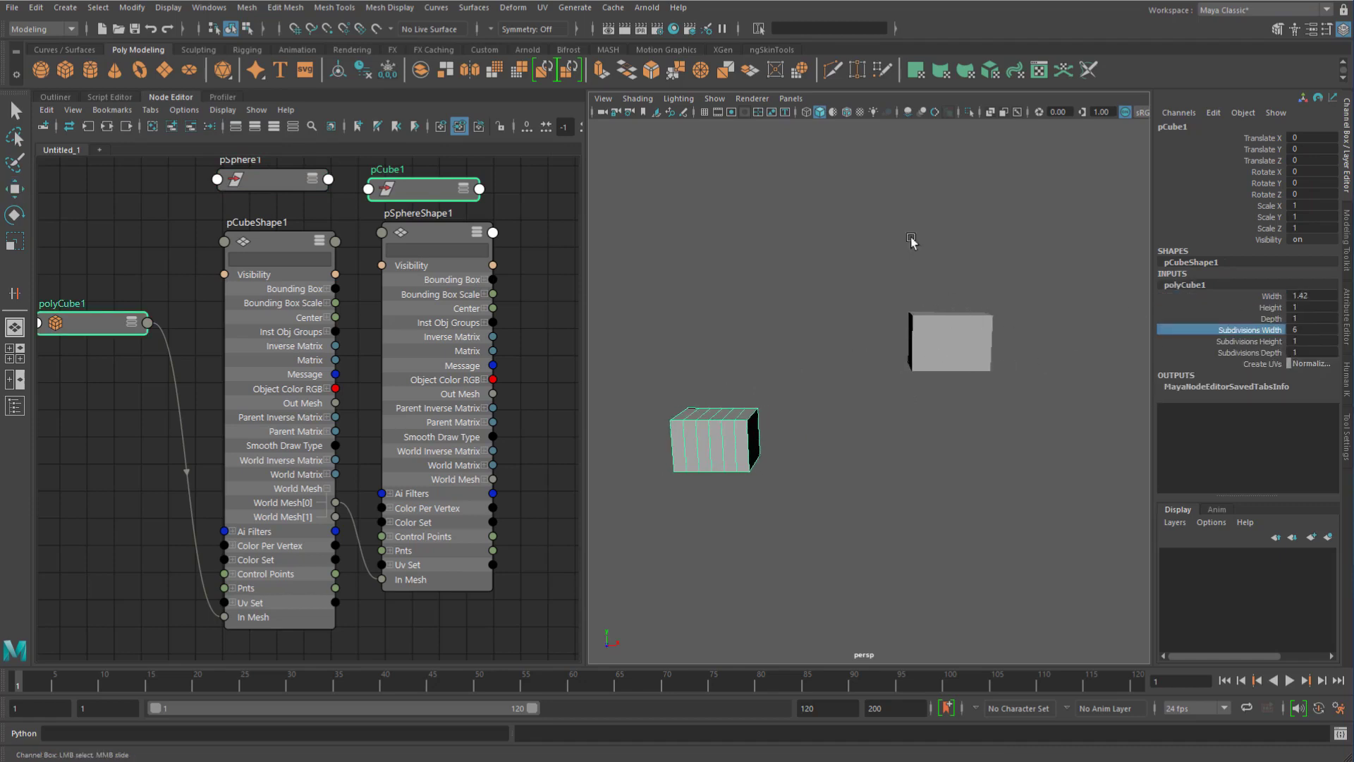
click(846, 112)
click(1255, 341)
middle_drag(1256, 341, 840, 398)
alt+right_drag(800, 387, 828, 402)
alt+middle_drag(699, 407, 743, 366)
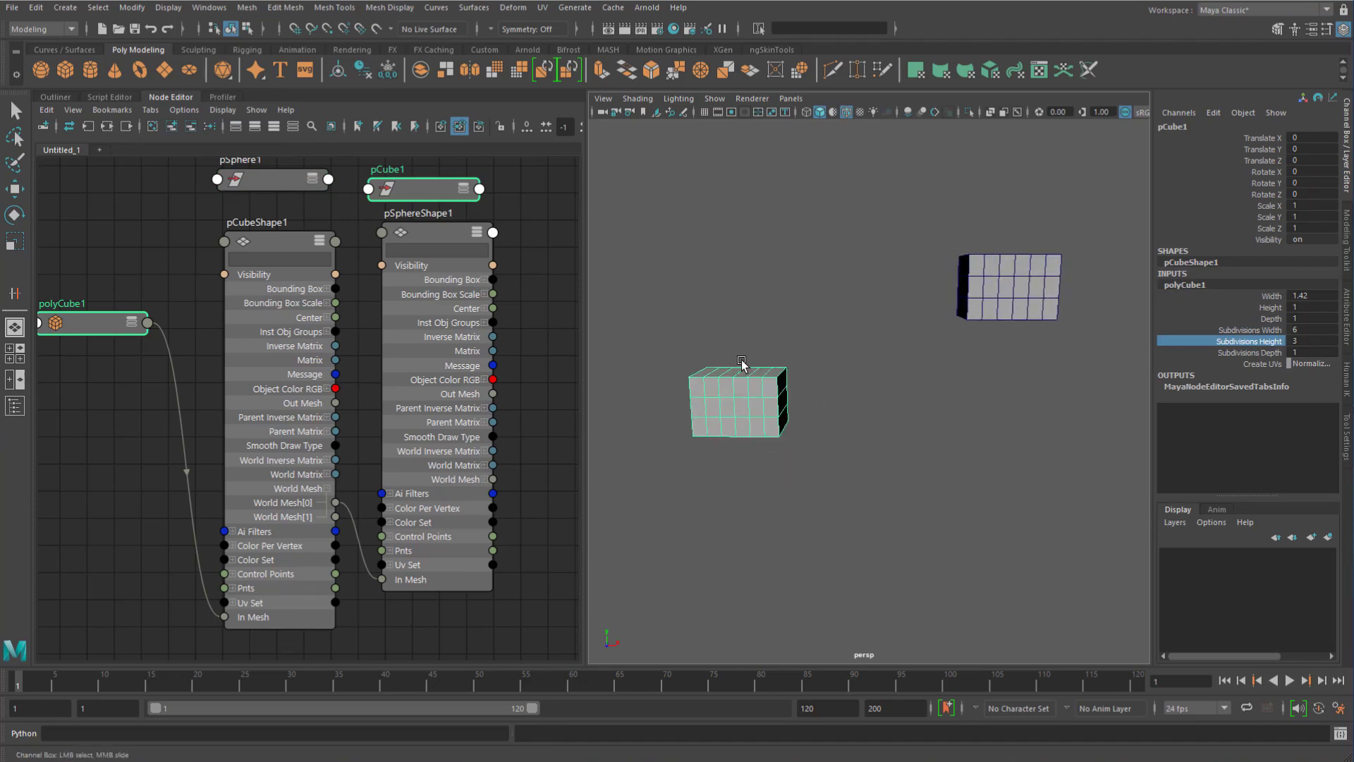
- In vertex mode, select the vertices on the upper far part of pCube1 and move them upward and outward
click(856, 378)
click(725, 388)
key(F9)
drag(722, 311, 838, 407)
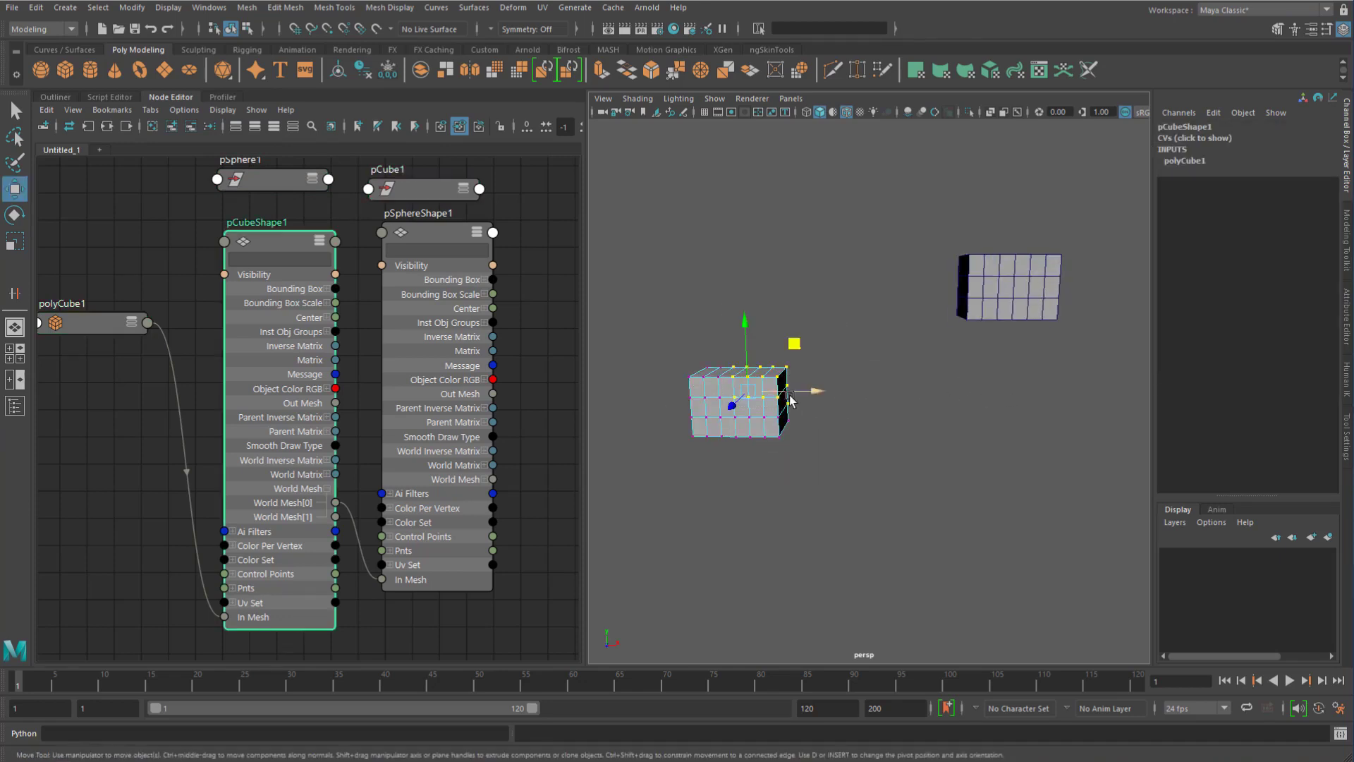
drag(751, 389, 780, 359)
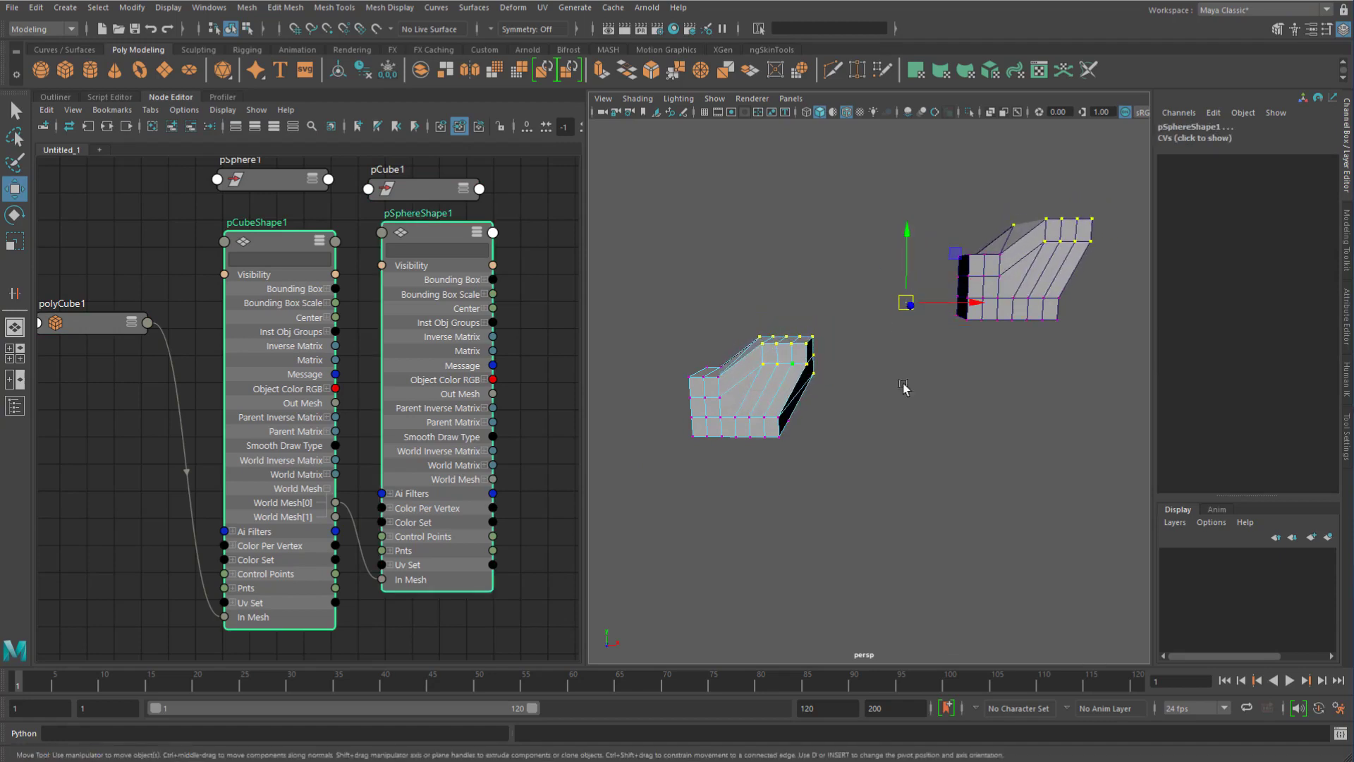
- Reselect the cube's raised vertices and pull them farther outward, then nudge the pCubeShape1 node aside in the graph
click(904, 386)
drag(728, 308, 749, 346)
alt+drag(1056, 344, 911, 385)
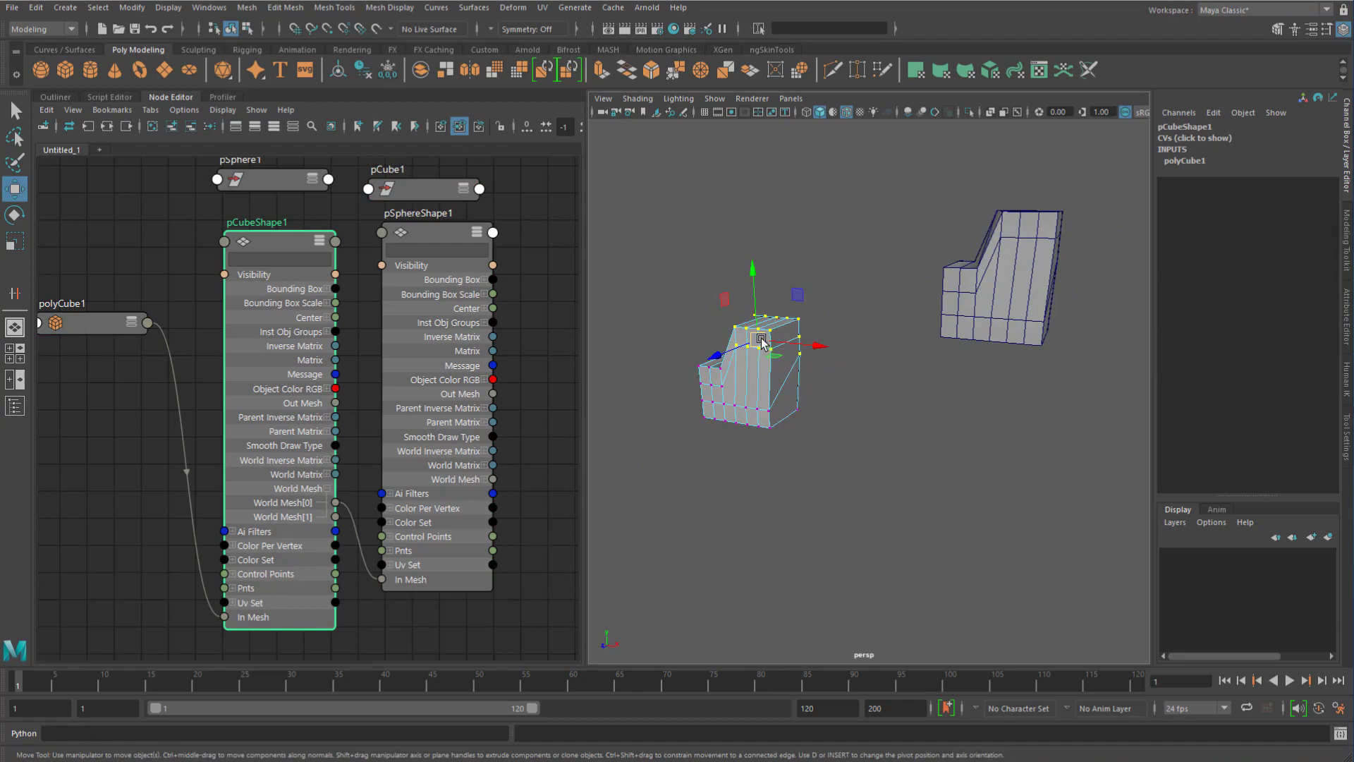
mouse_move(758, 342)
mouse_down()
mouse_move(758, 320)
mouse_move(767, 327)
mouse_up()
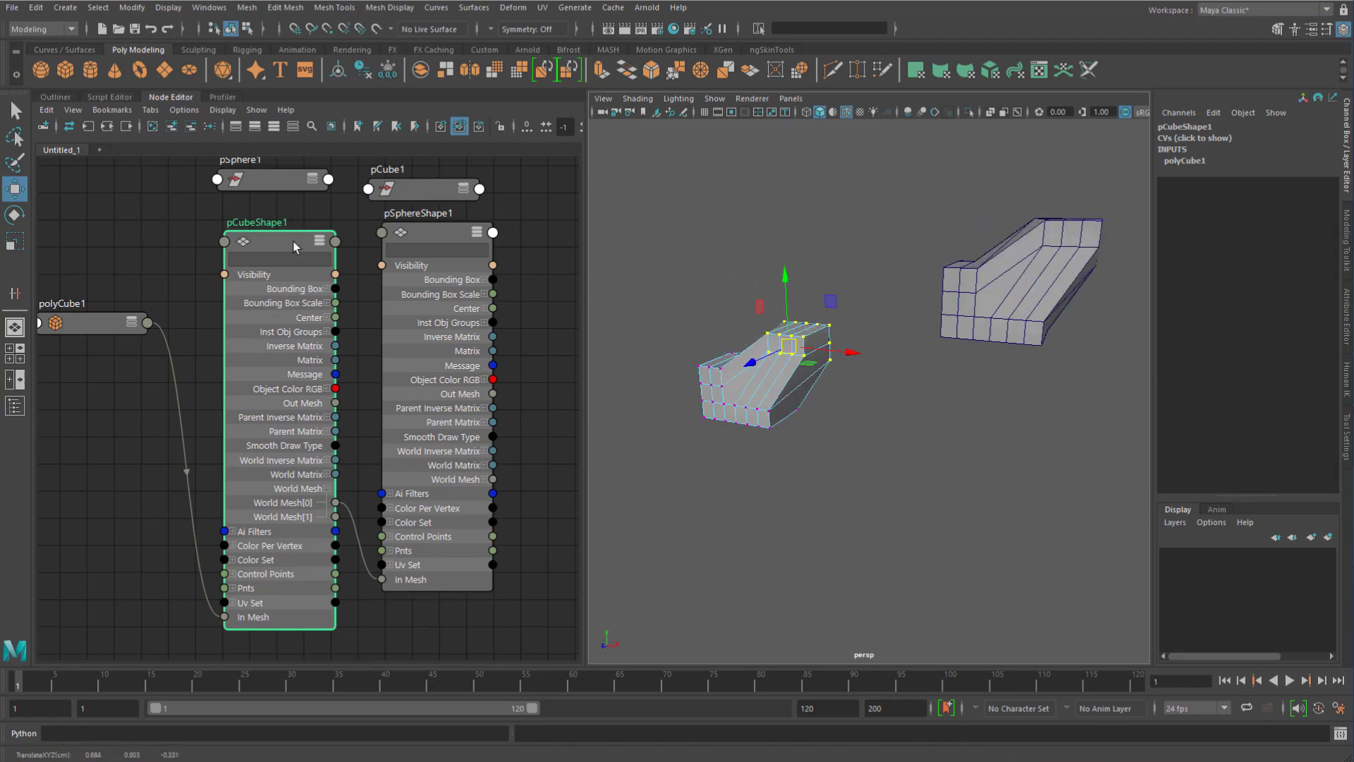
drag(287, 247, 284, 240)
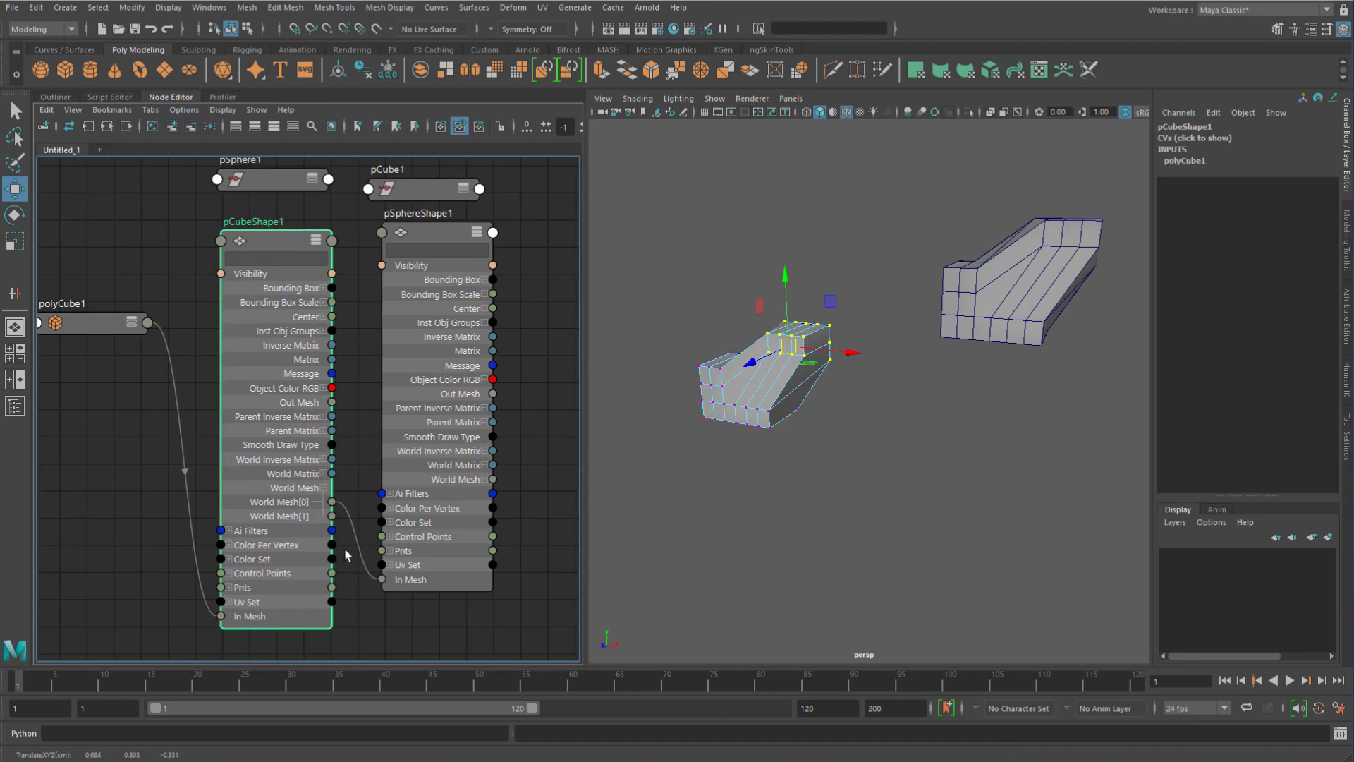
- Return to object mode, select pCube1 and add a nonlinear Bend deformer to it
alt+drag(835, 402, 752, 407)
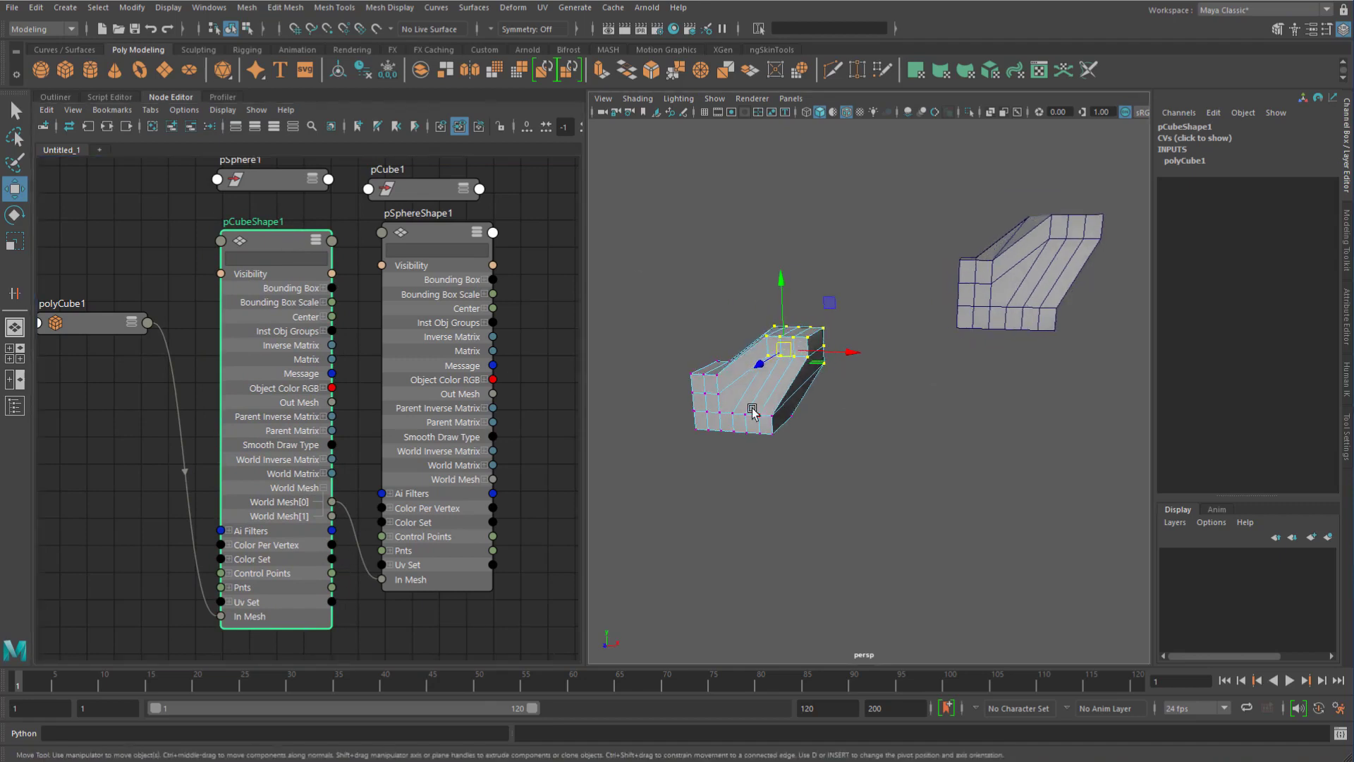
right_drag(752, 406, 881, 353)
click(881, 352)
click(741, 384)
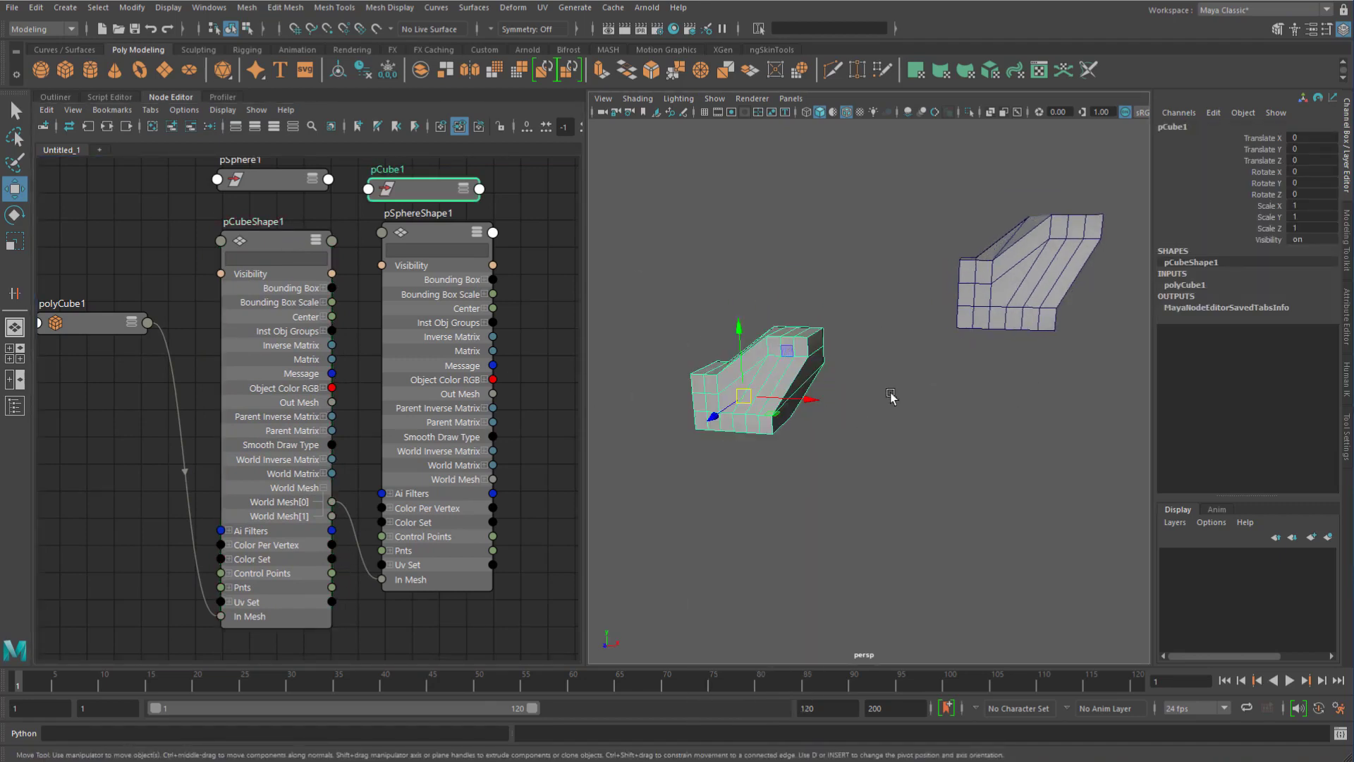
scroll(891, 395, down, 3)
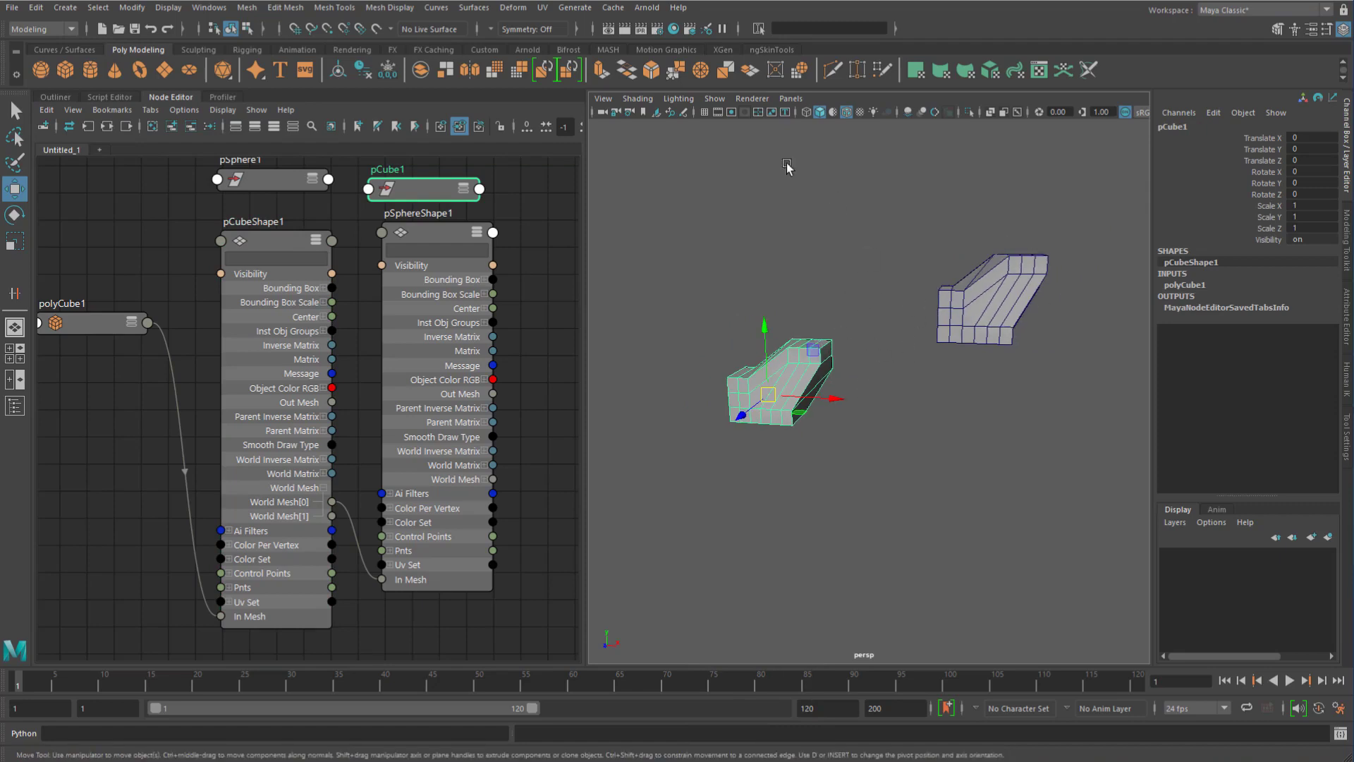
click(513, 7)
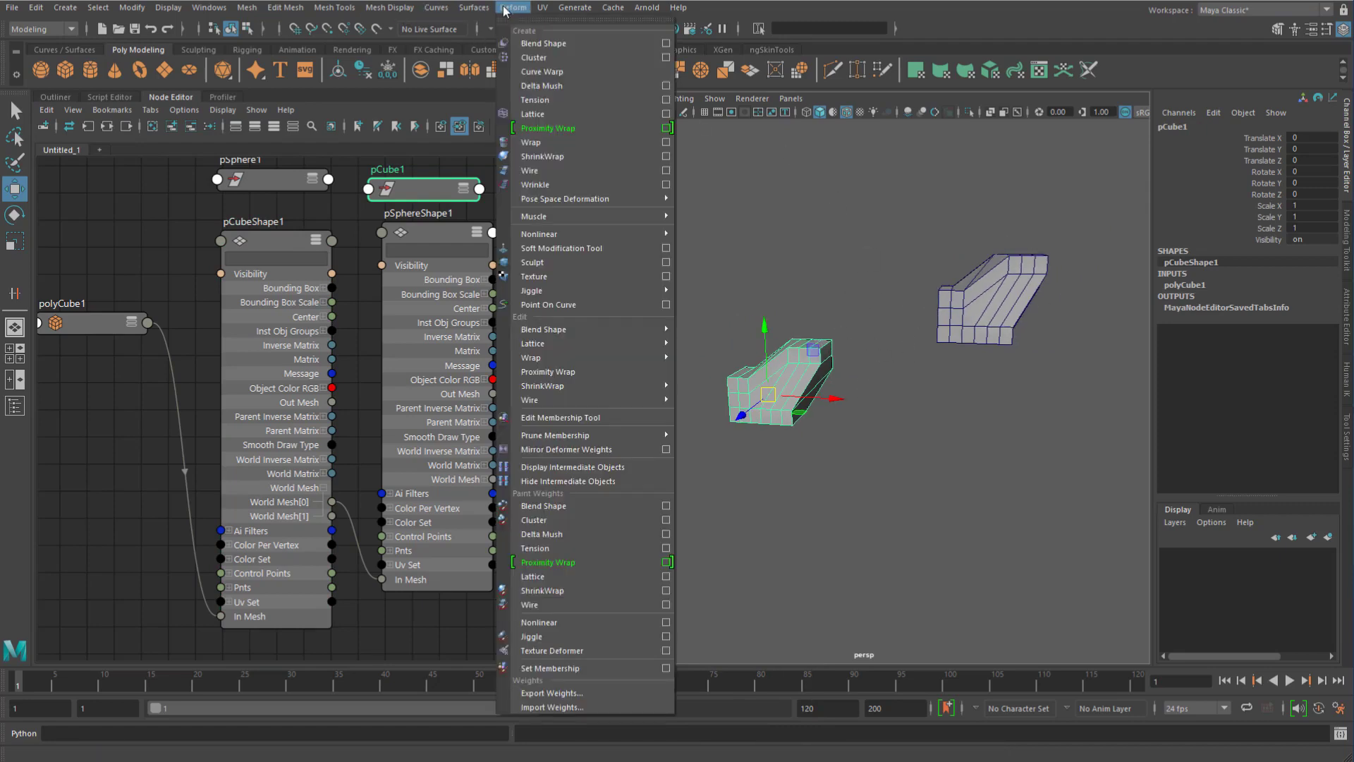
mouse_move(567, 233)
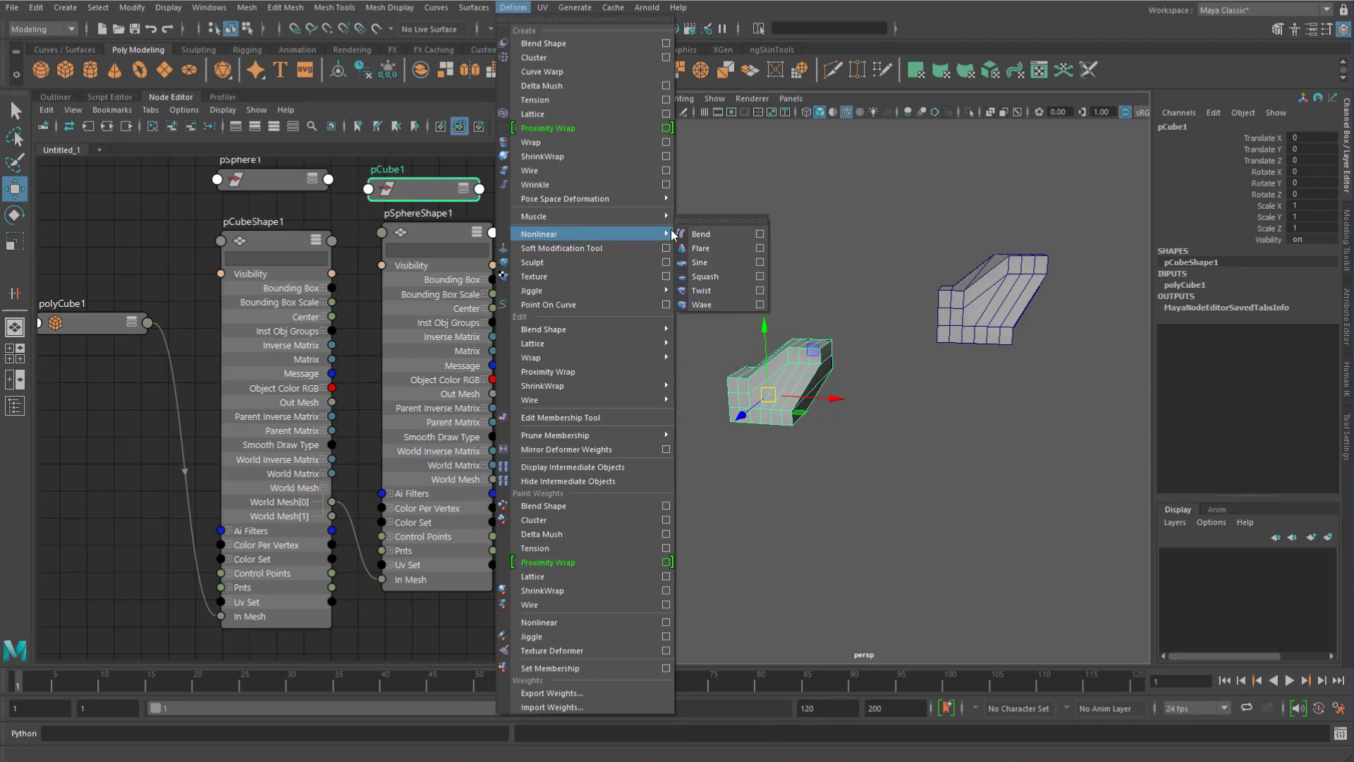
click(708, 231)
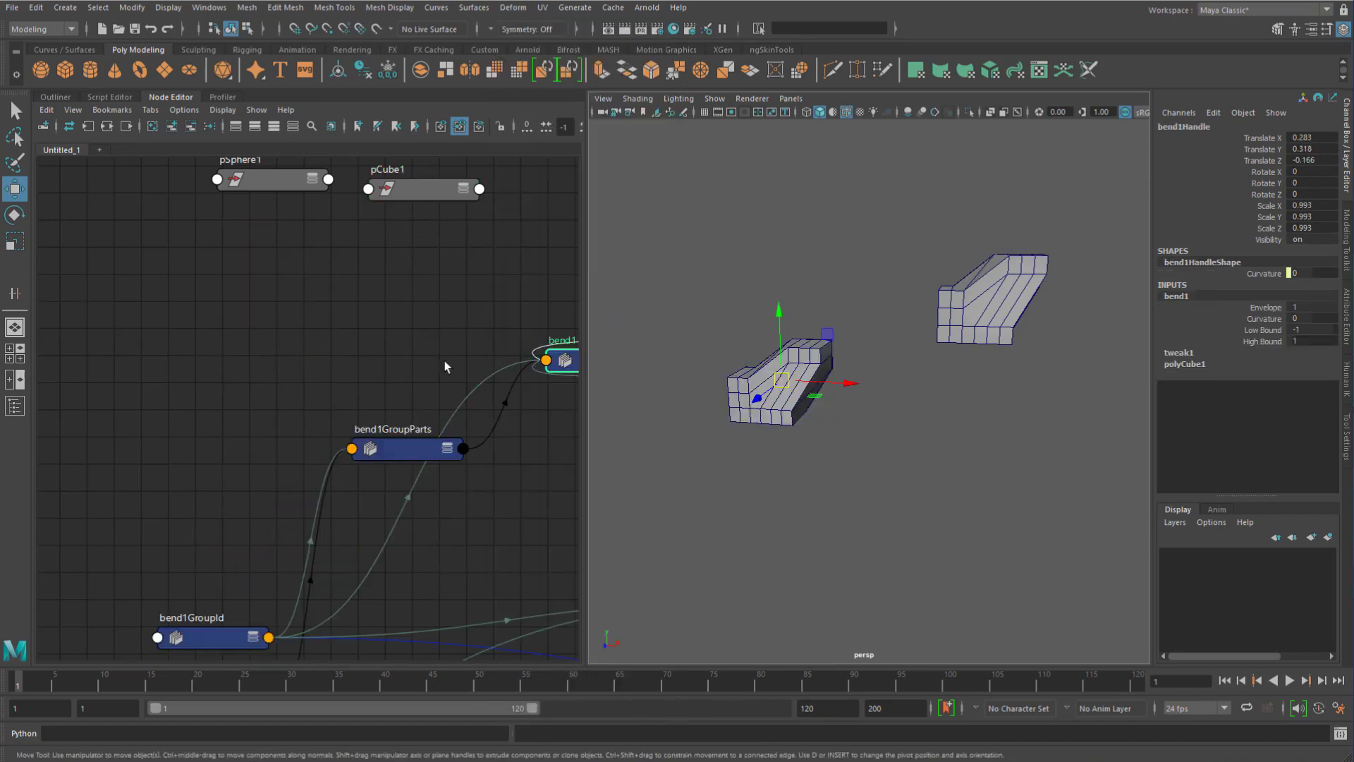
- Set the Curvature of the bend1 input to 52.254
alt+middle_drag(534, 495, 392, 299)
alt+right_drag(404, 304, 368, 309)
alt+right_drag(797, 417, 924, 398)
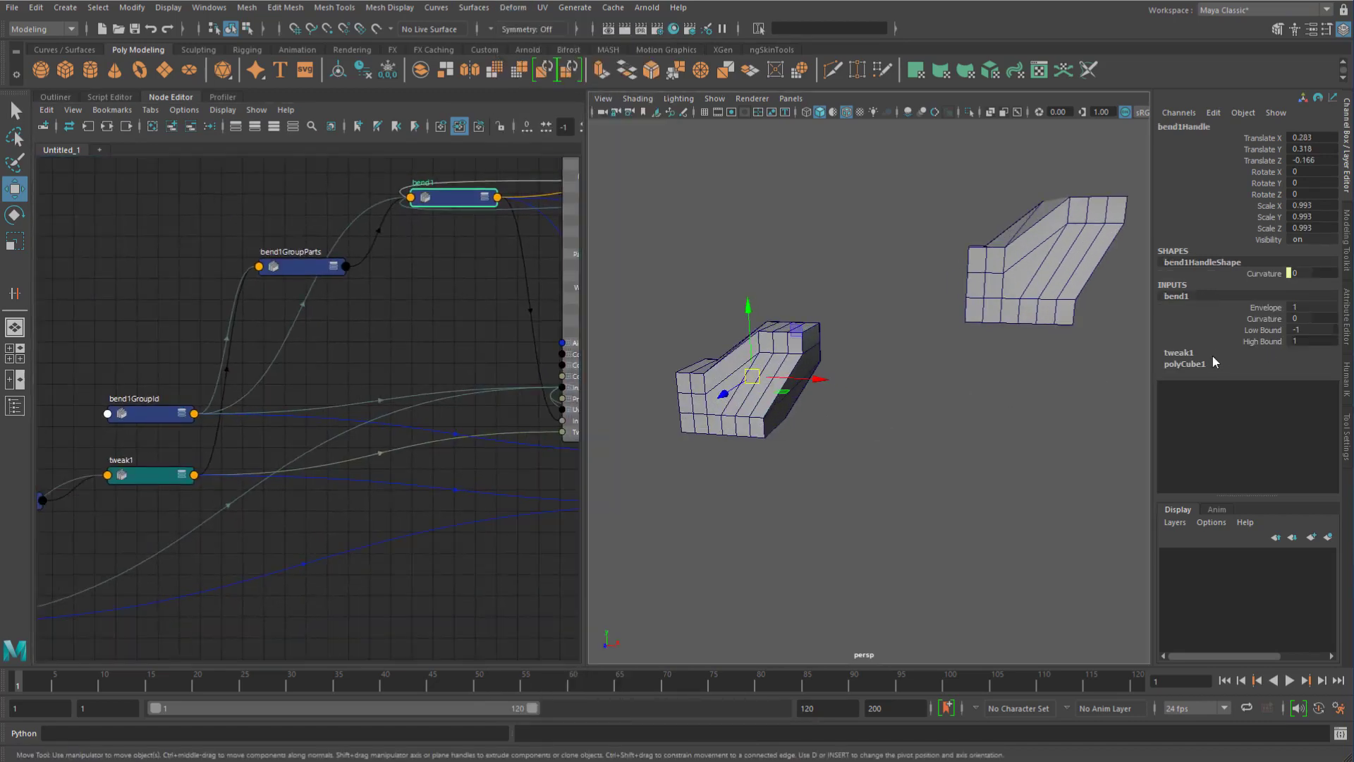
click(1263, 319)
middle_drag(786, 320, 987, 315)
alt+drag(986, 316, 861, 331)
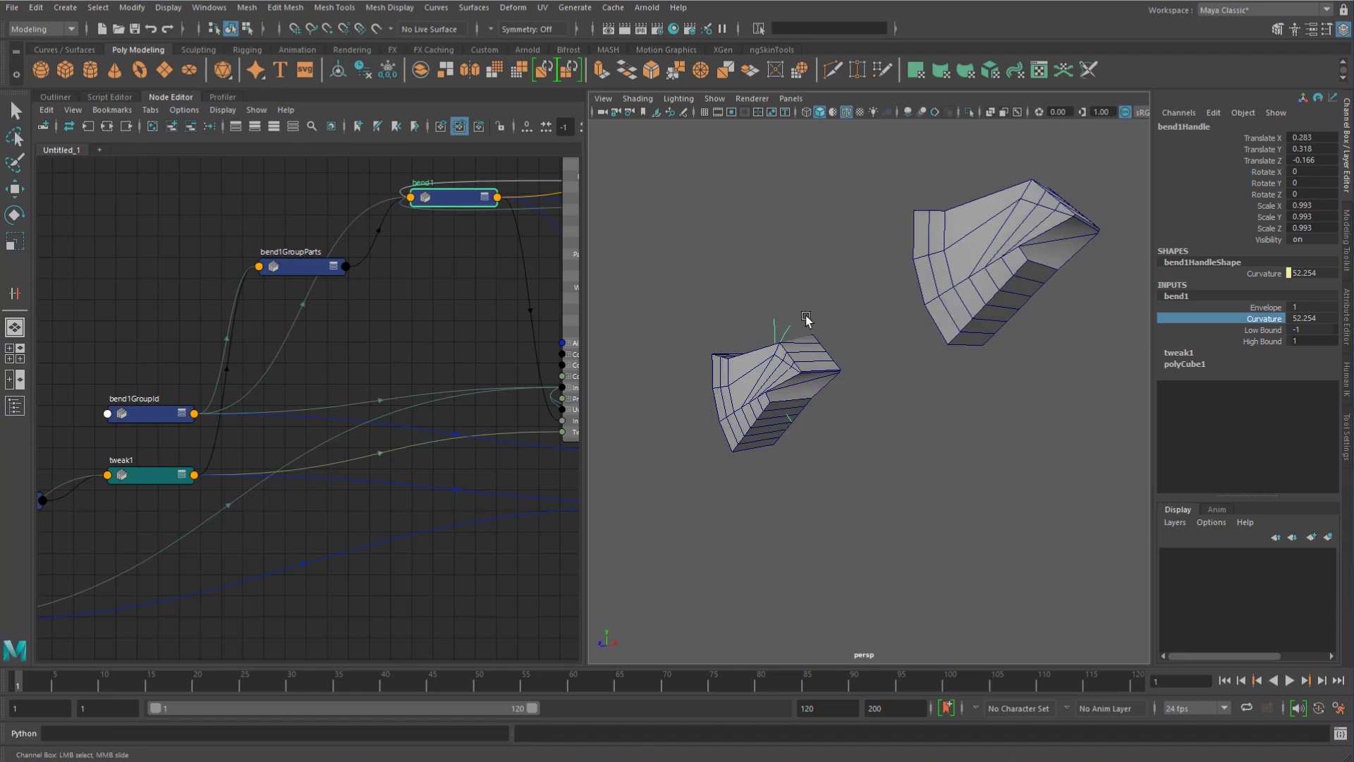
- Select pCube1 and examine its polyCube1, tweak1 and bend1 history inputs in turn
click(347, 291)
alt+middle_drag(375, 291, 370, 330)
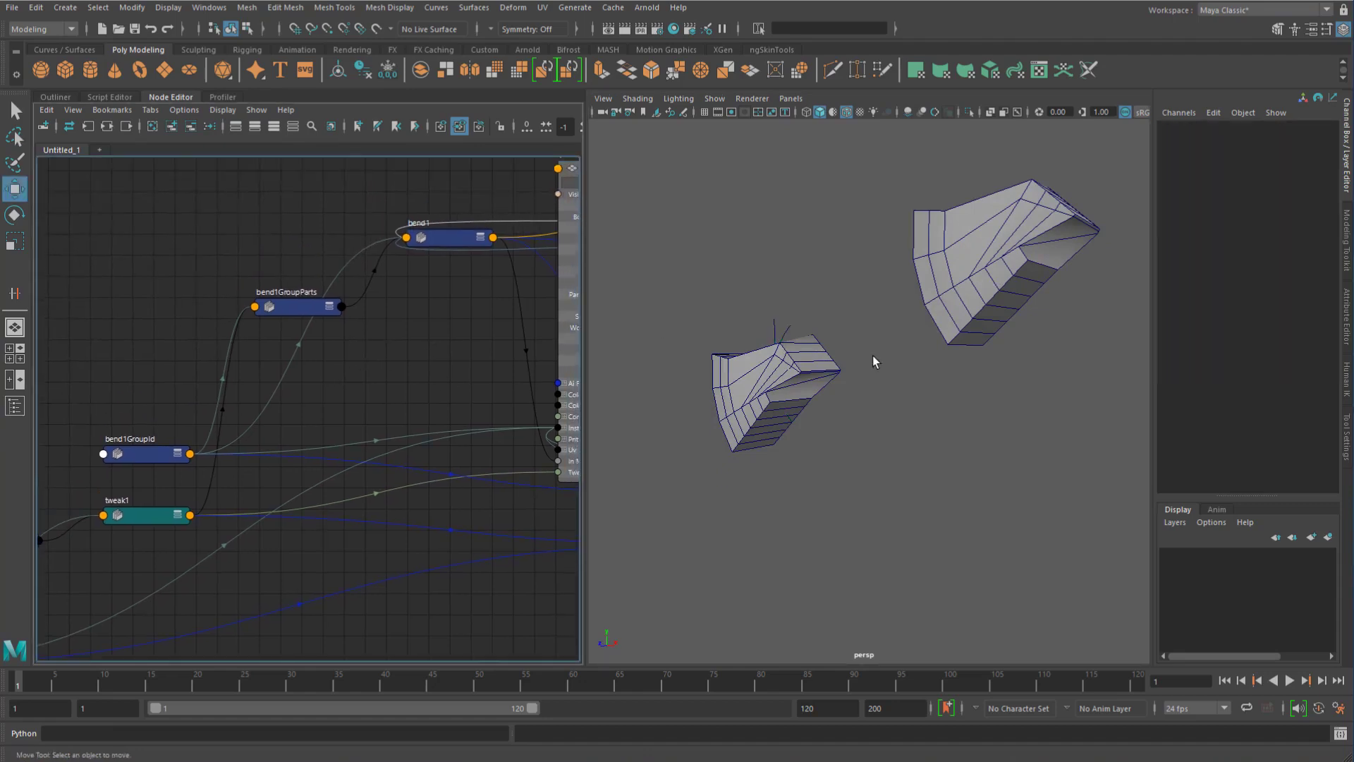
click(804, 358)
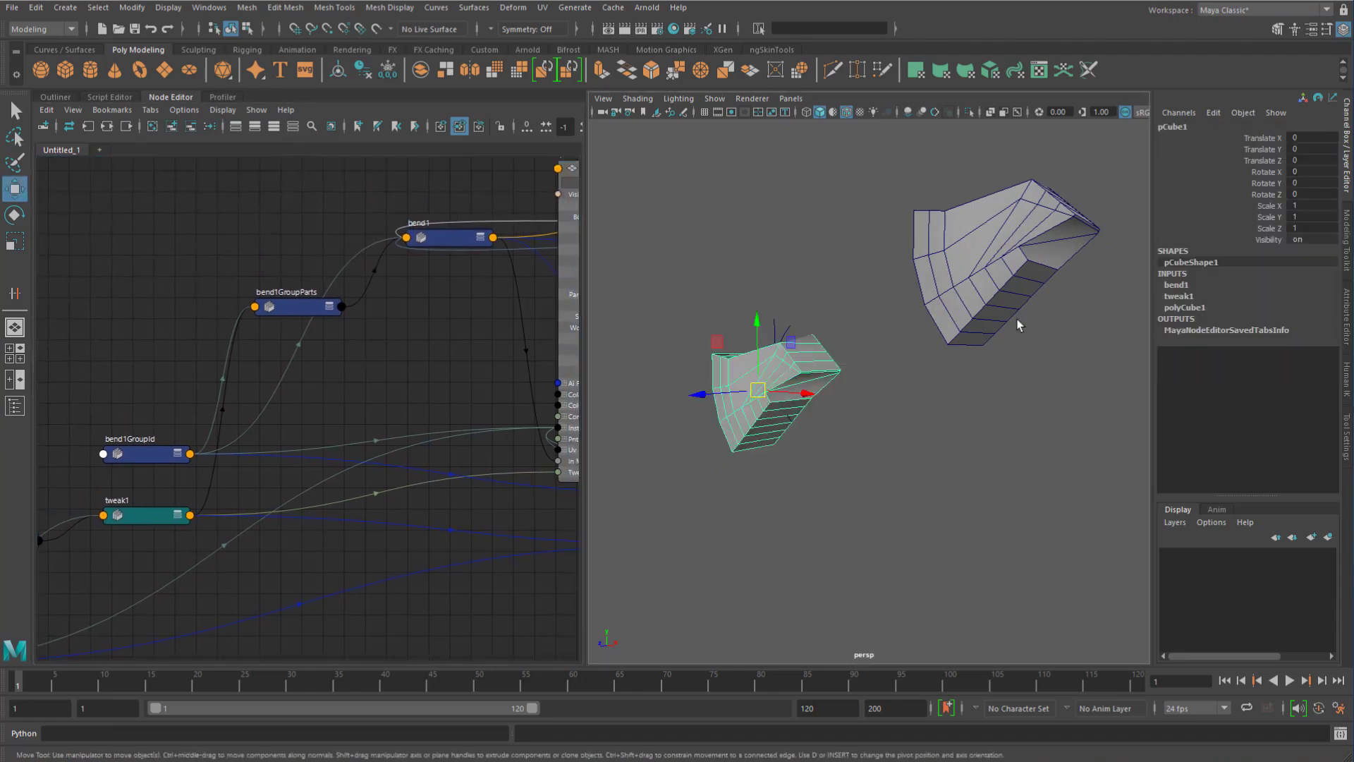
click(1197, 308)
click(1185, 297)
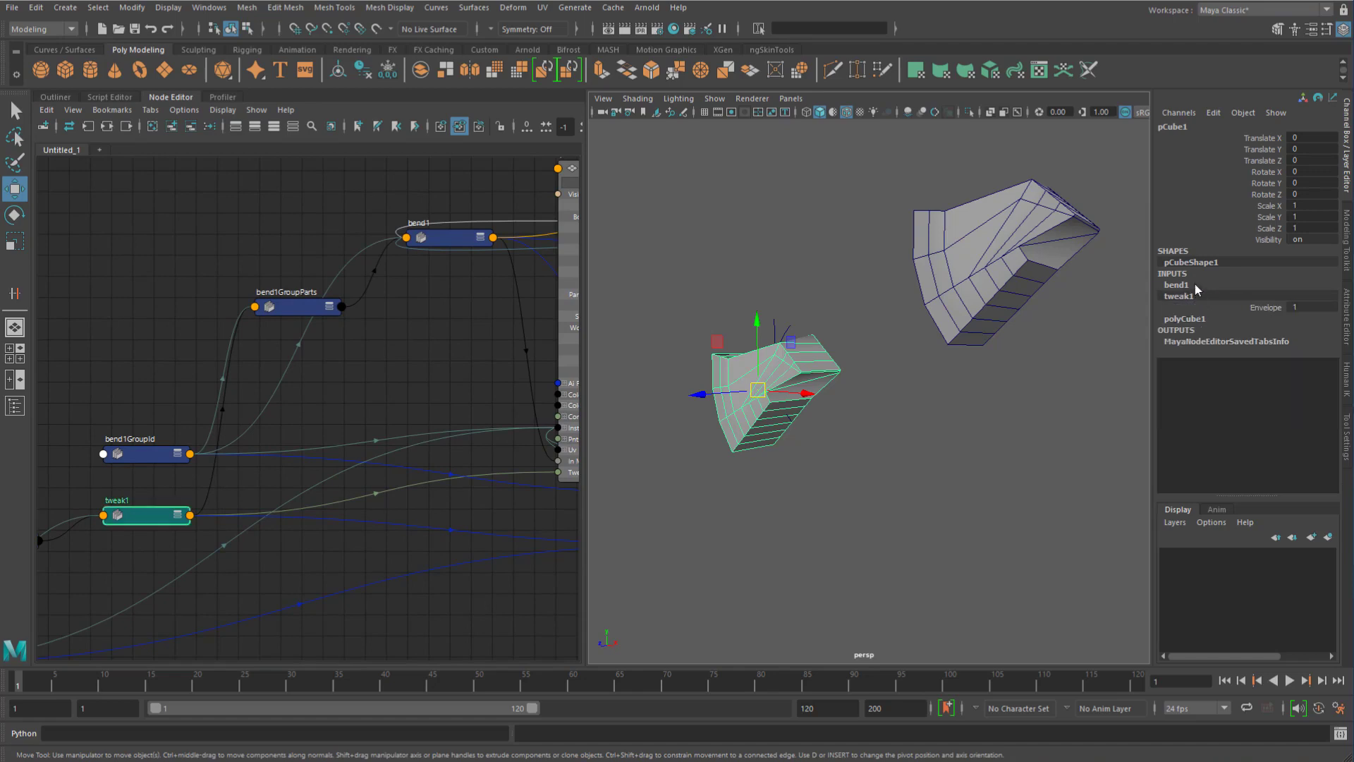
click(1197, 286)
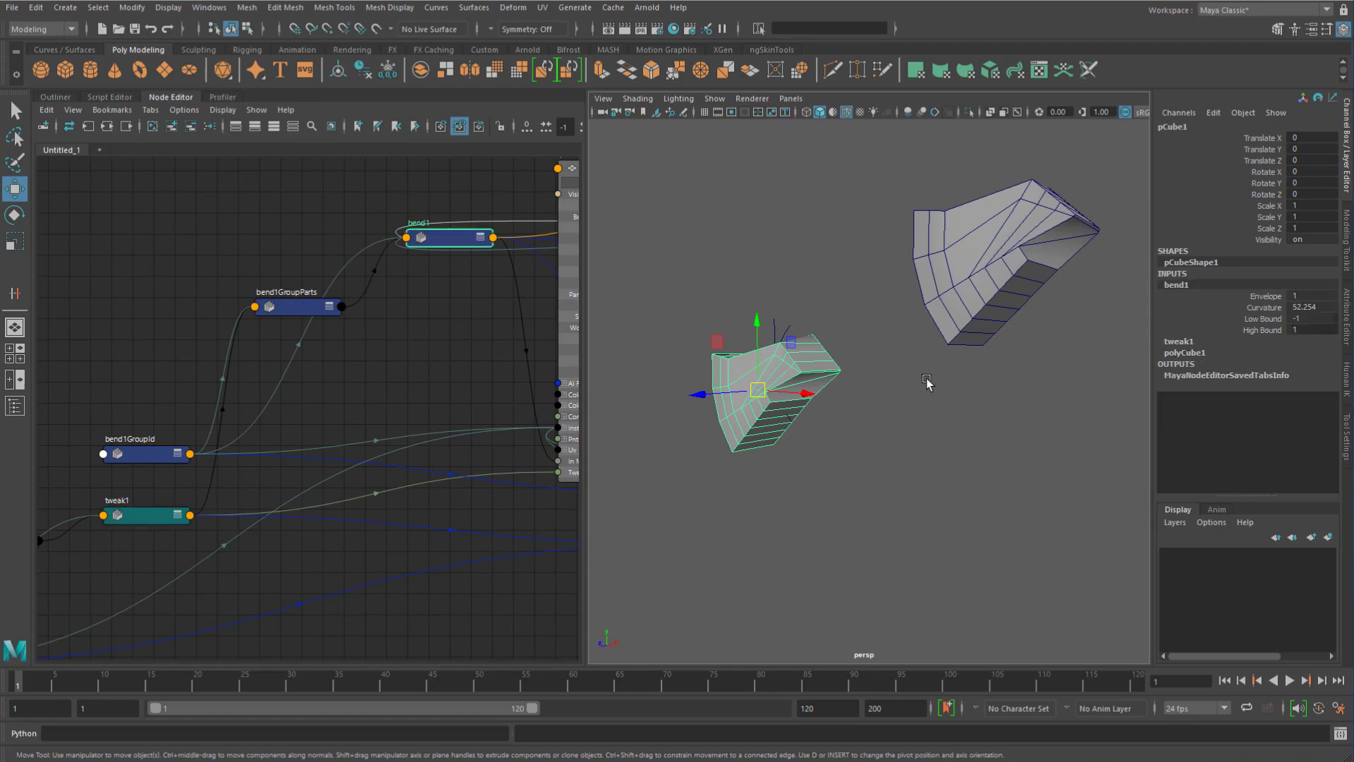
- Show the Node Editor full screen with the whole graph framed, collapse all nodes to hide their attributes, and rearrange the graph
click(777, 238)
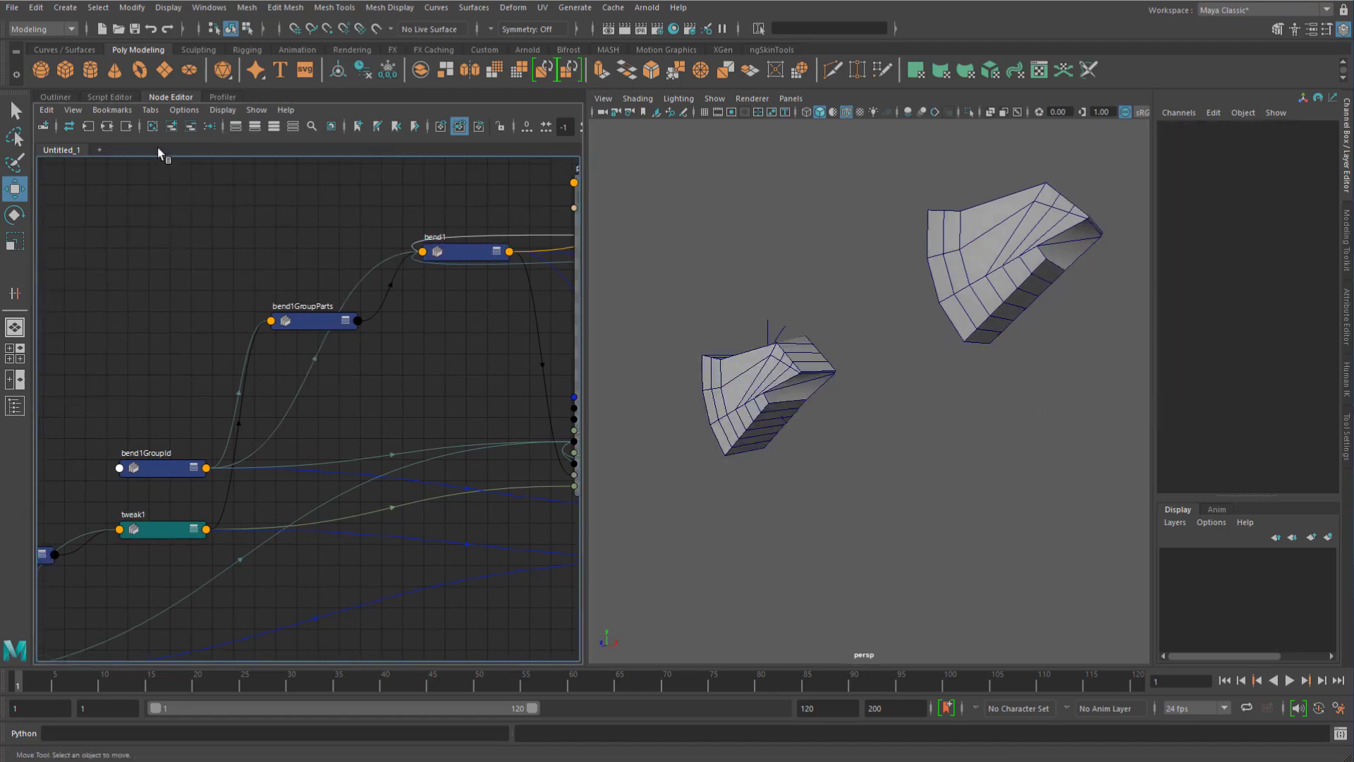
key(a)
key(ctrl+space)
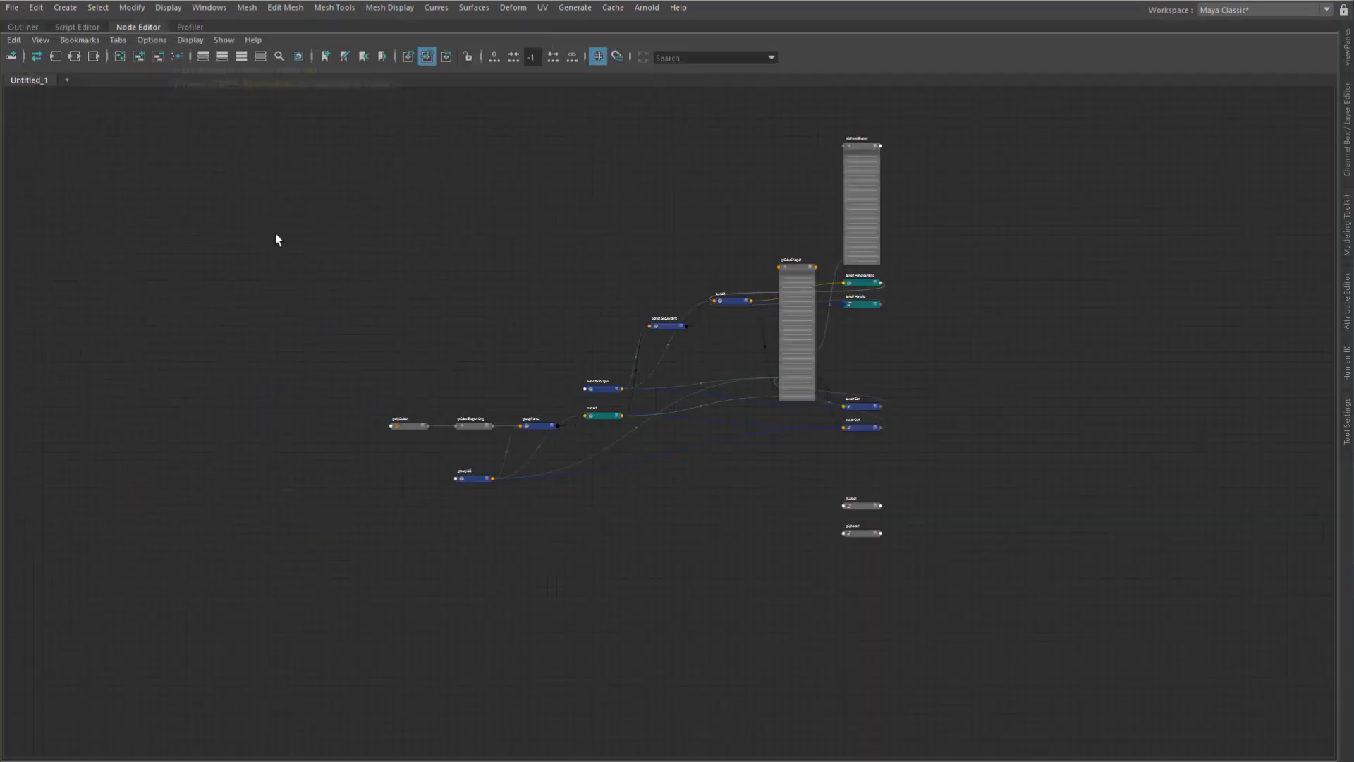
key(3)
key(1)
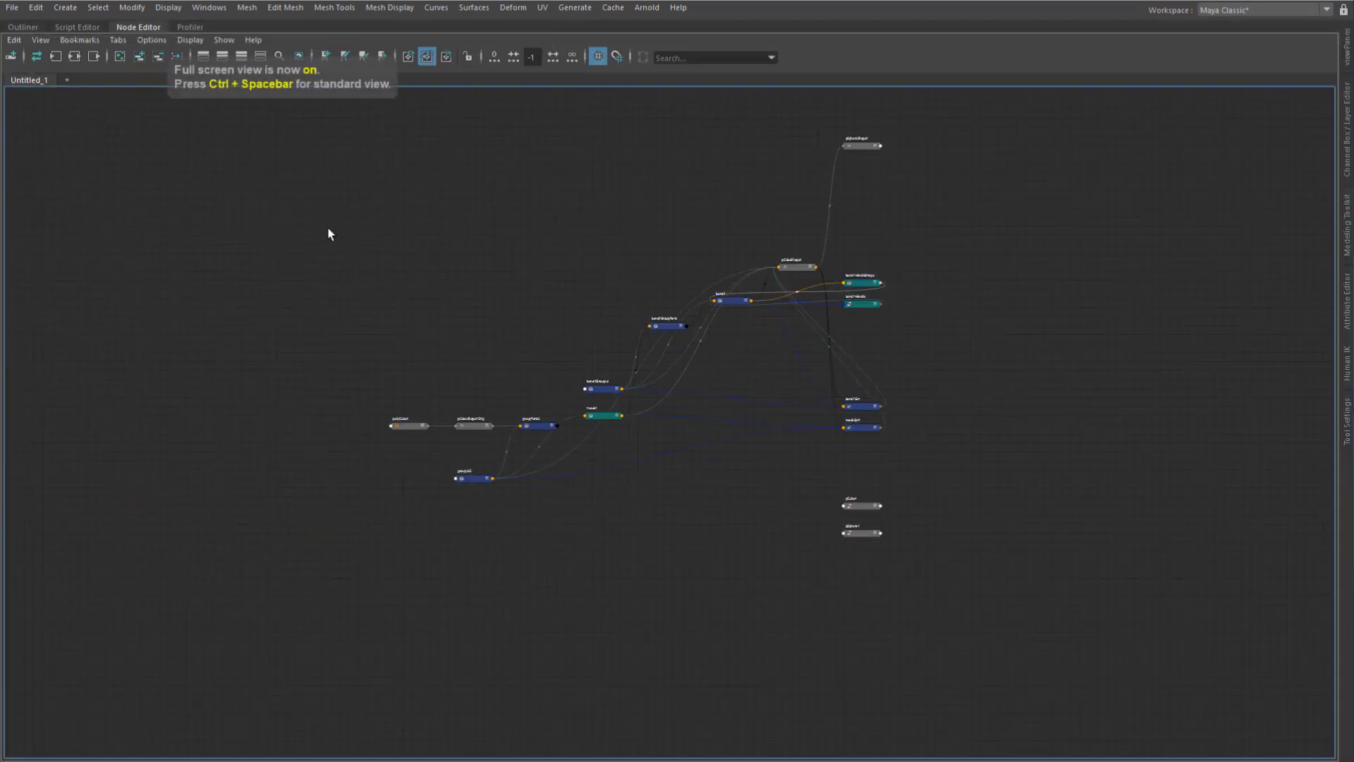
click(177, 56)
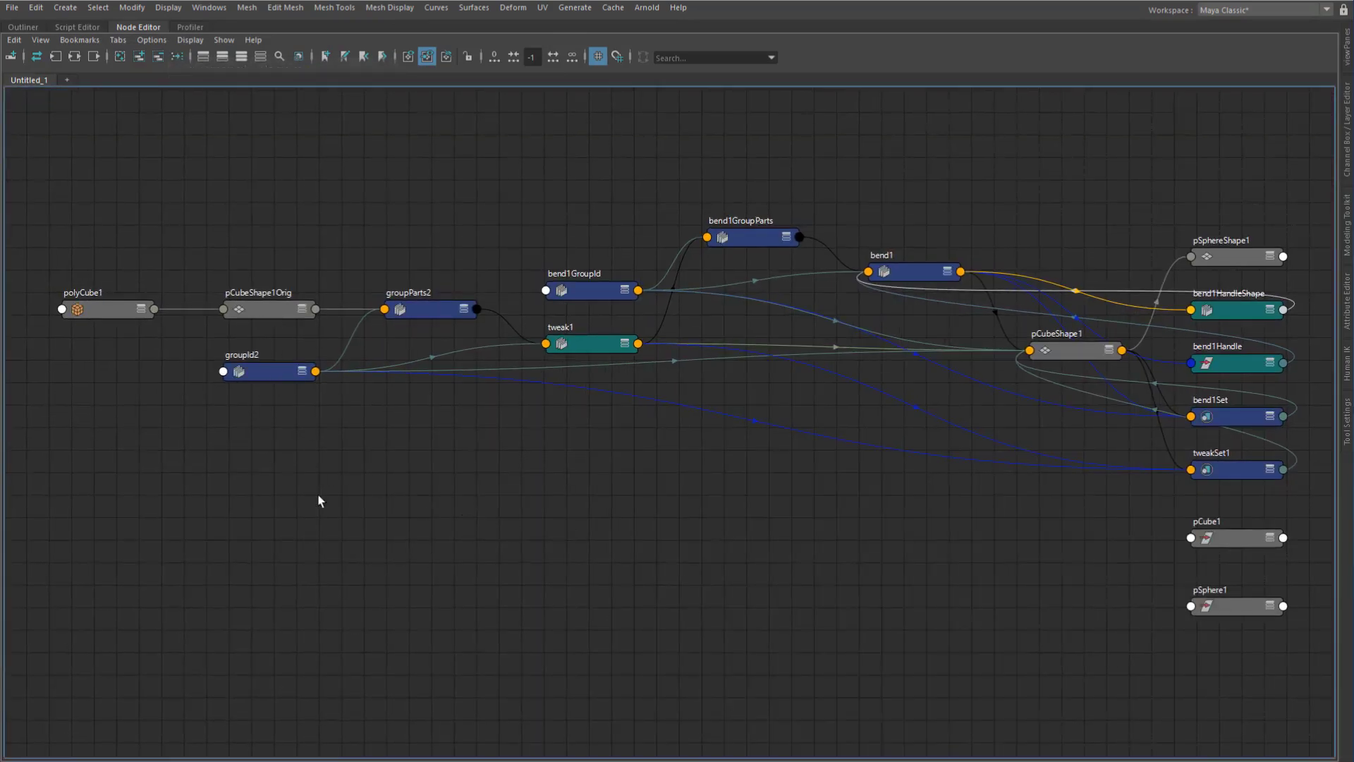
- Spread pCubeShape1Orig, groupId2, groupParts2, tweak1, bend1GroupId and bend1 apart so the deformation chain is easier to trace
drag(272, 315, 261, 317)
drag(256, 385, 273, 422)
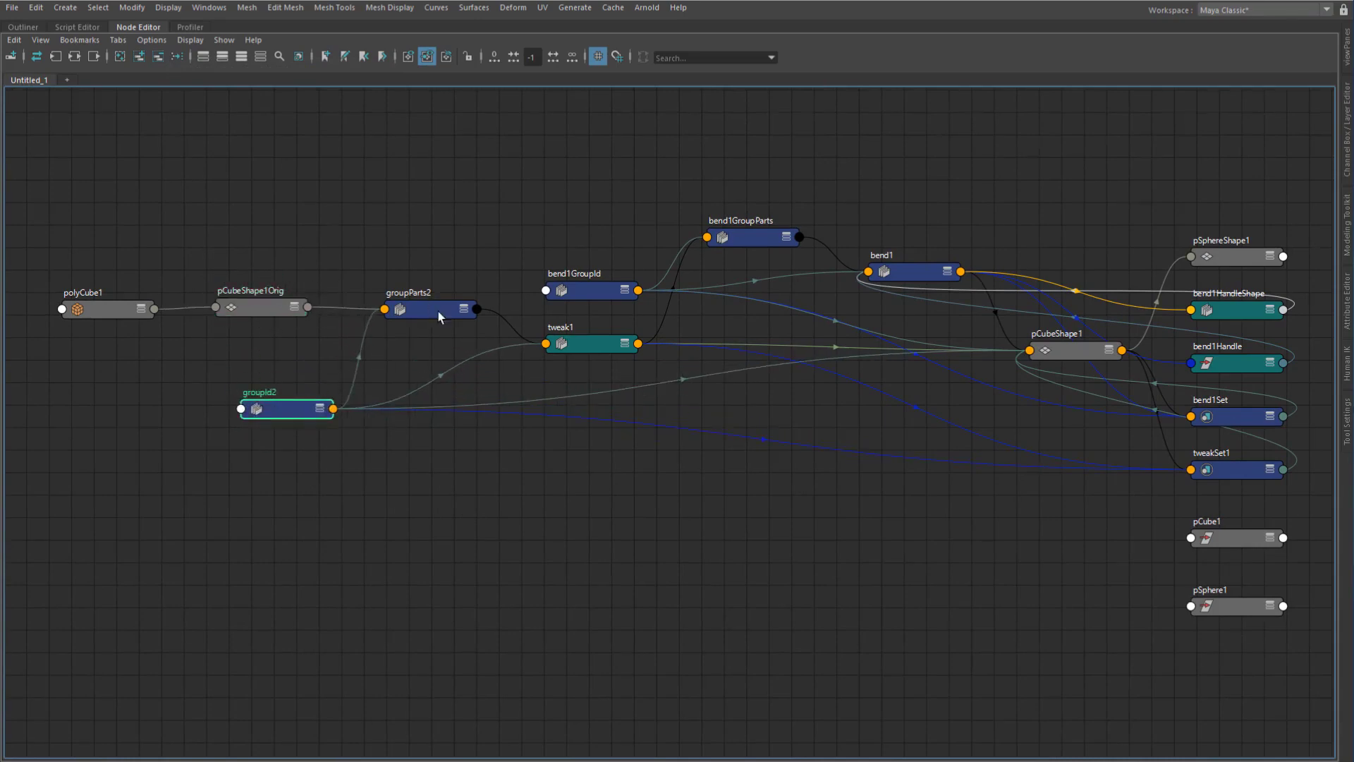
drag(438, 311, 451, 302)
middle_drag(634, 346, 516, 347)
drag(473, 345, 476, 341)
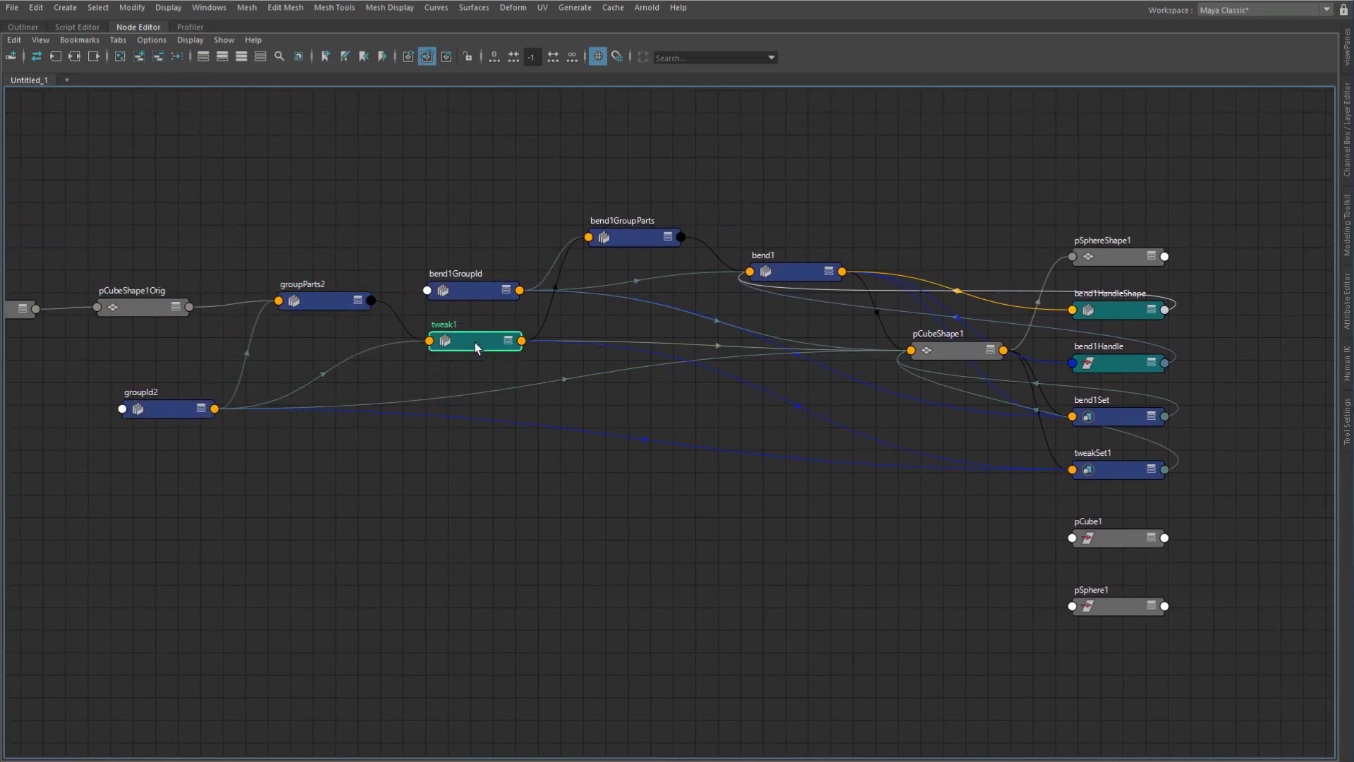
mouse_move(495, 291)
mouse_down()
mouse_move(497, 256)
mouse_move(505, 279)
mouse_up()
drag(798, 271, 829, 274)
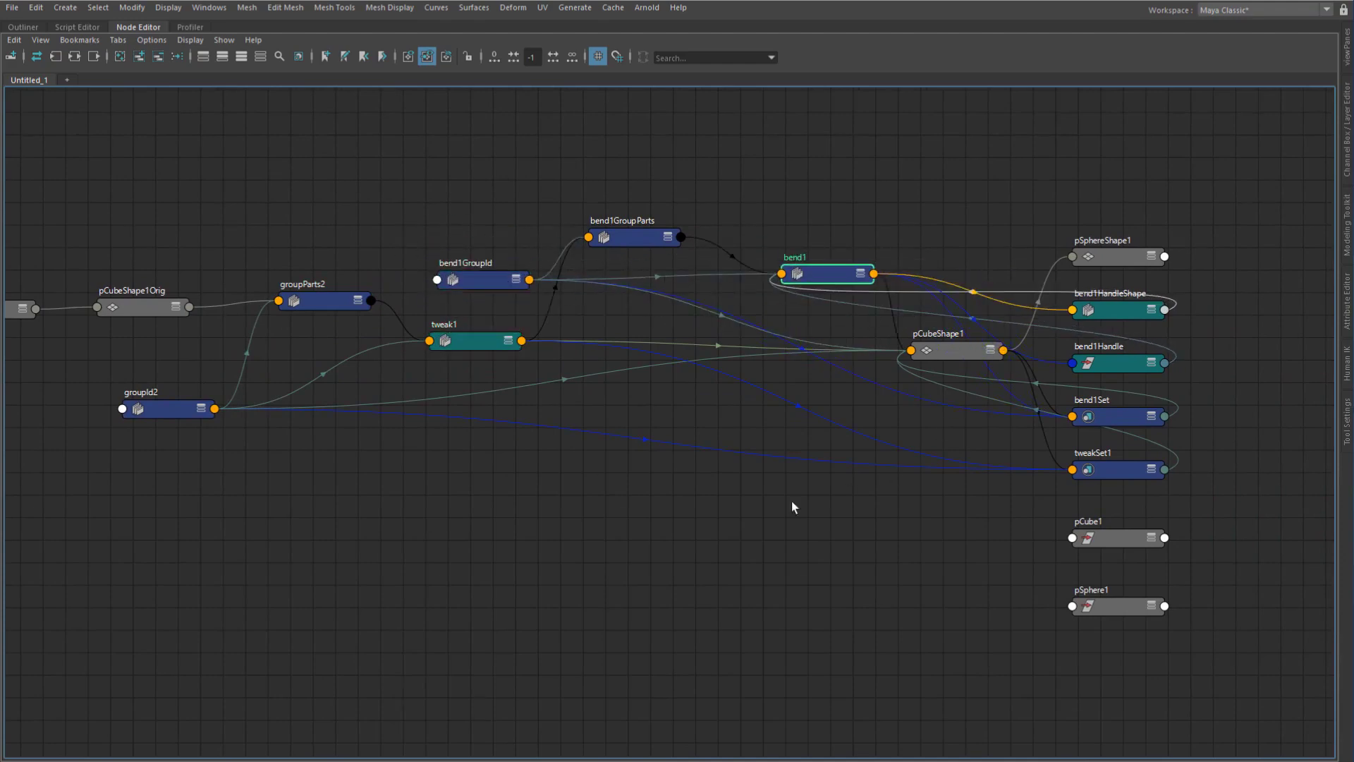
- Reposition pCubeShape1Orig, lower polyCube1, and move pCubeShape1 closer to the deformer nodes feeding it
click(685, 513)
alt+middle_drag(529, 513, 626, 516)
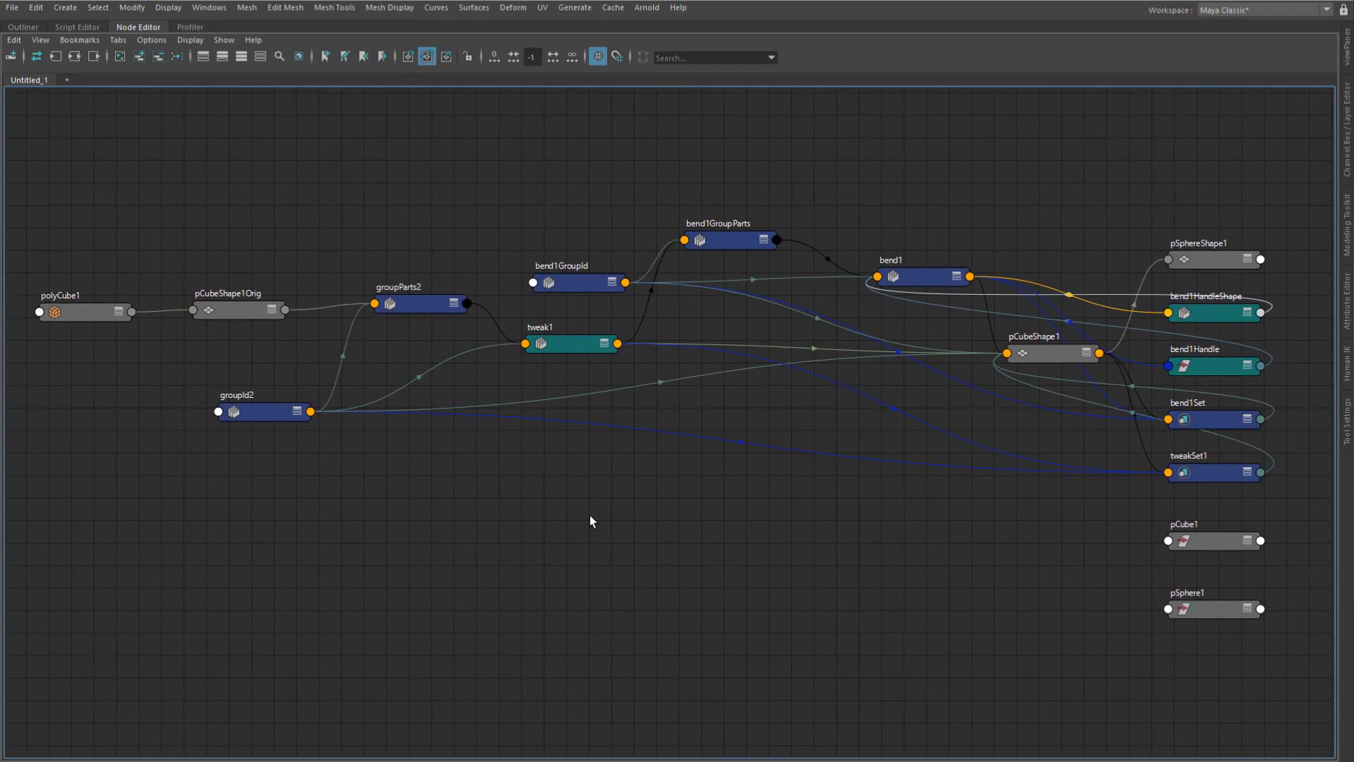
alt+right_drag(590, 515, 674, 514)
mouse_move(248, 311)
mouse_down()
mouse_move(251, 335)
mouse_move(247, 289)
mouse_move(243, 318)
mouse_up()
click(475, 521)
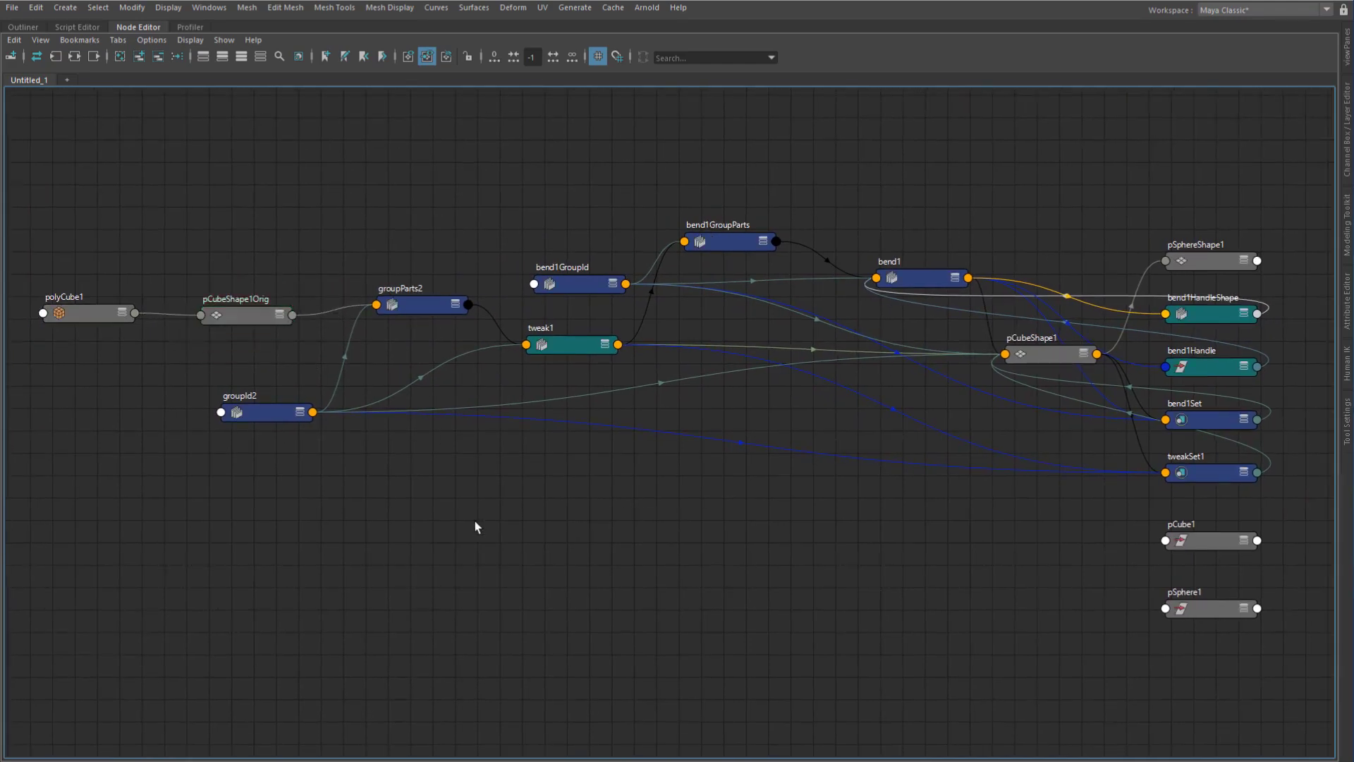
alt+middle_drag(334, 466, 322, 458)
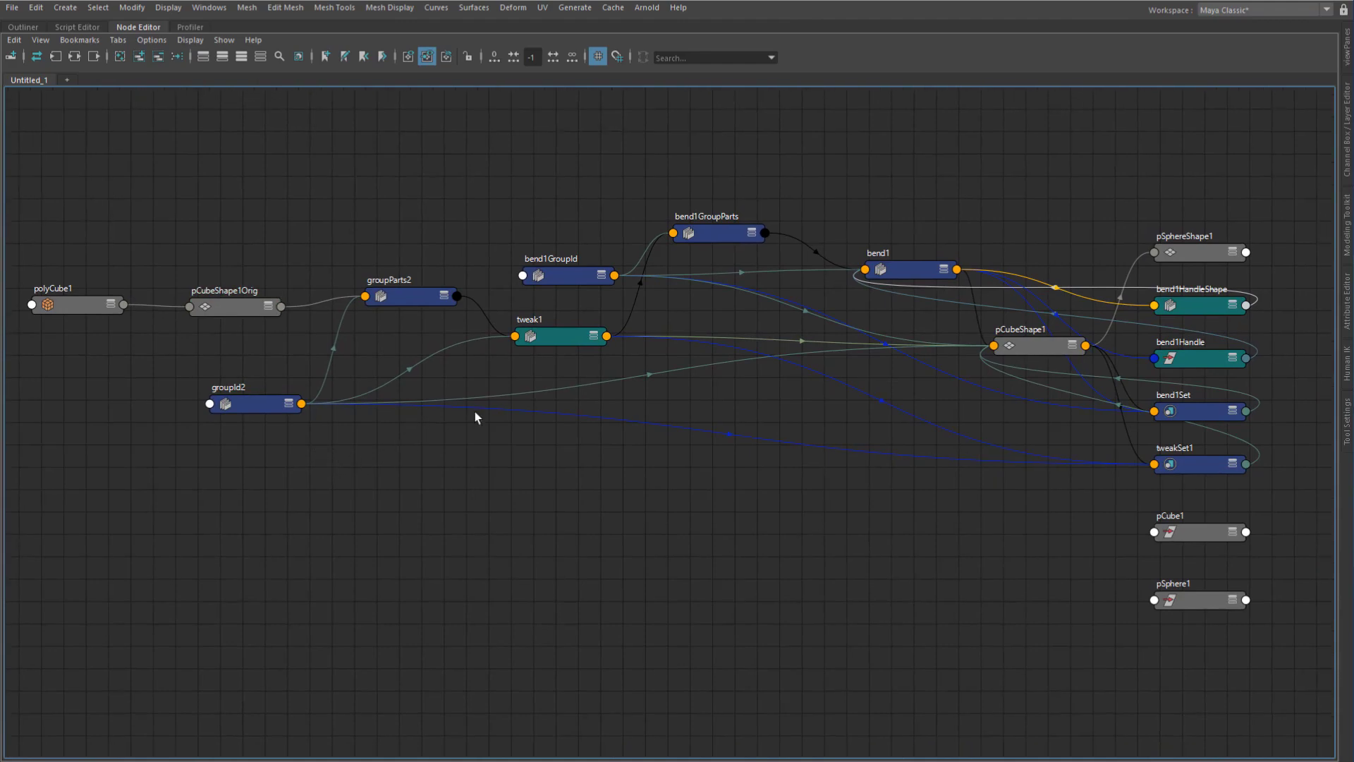
drag(244, 307, 251, 305)
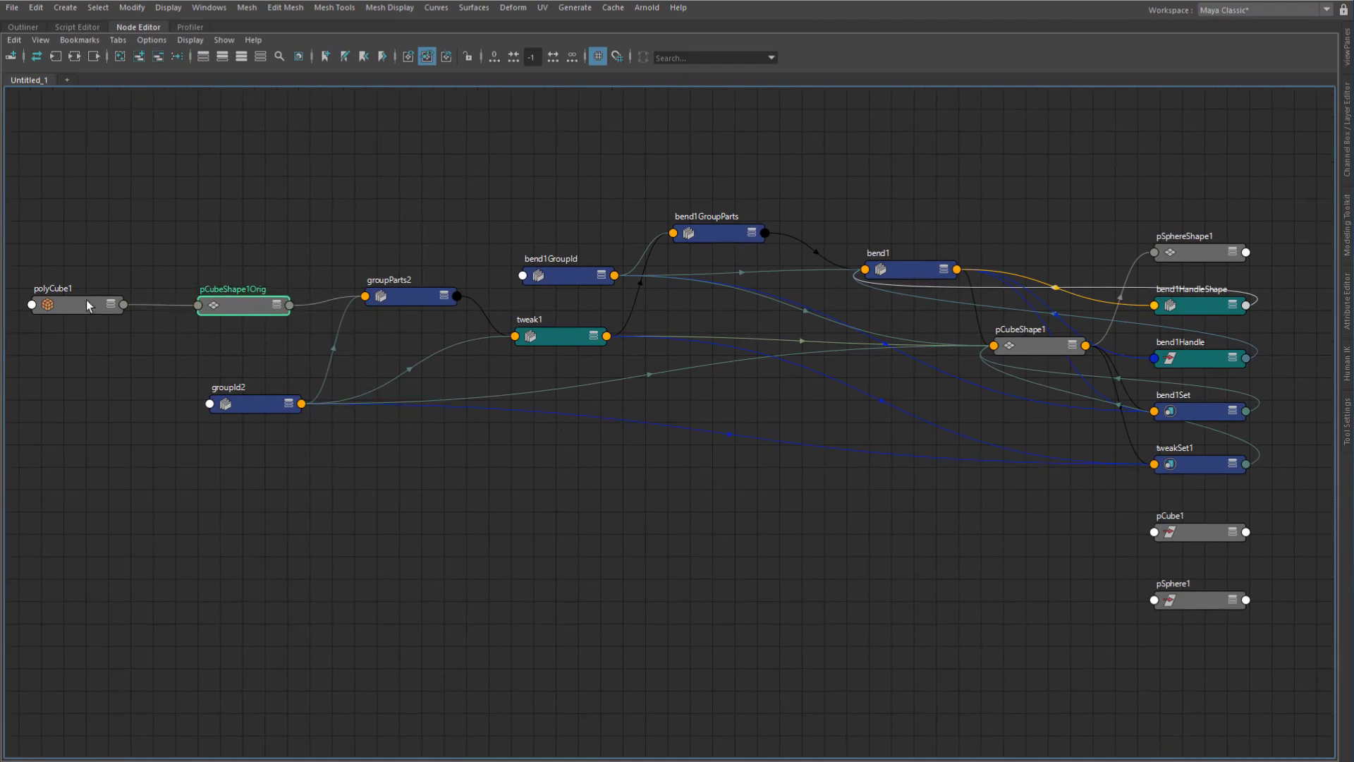
drag(82, 304, 82, 339)
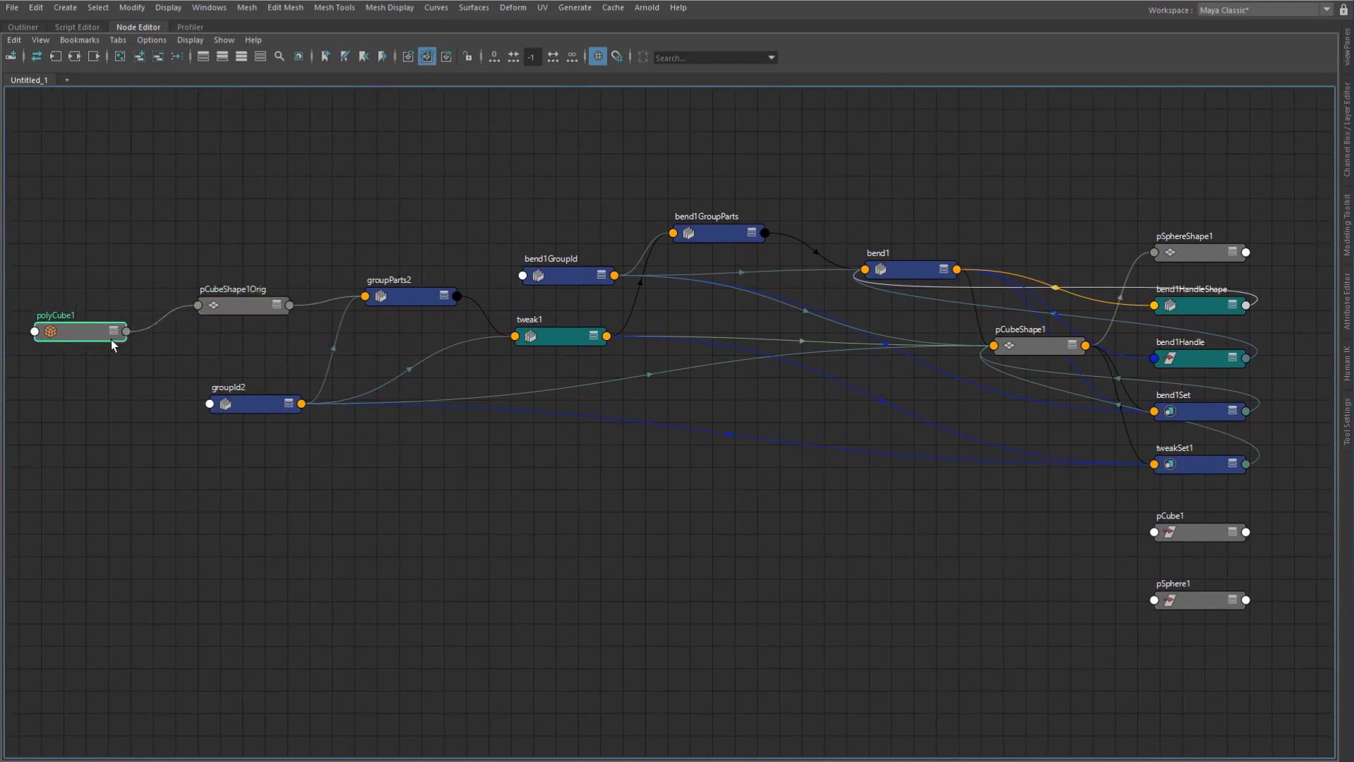
drag(1033, 345, 941, 361)
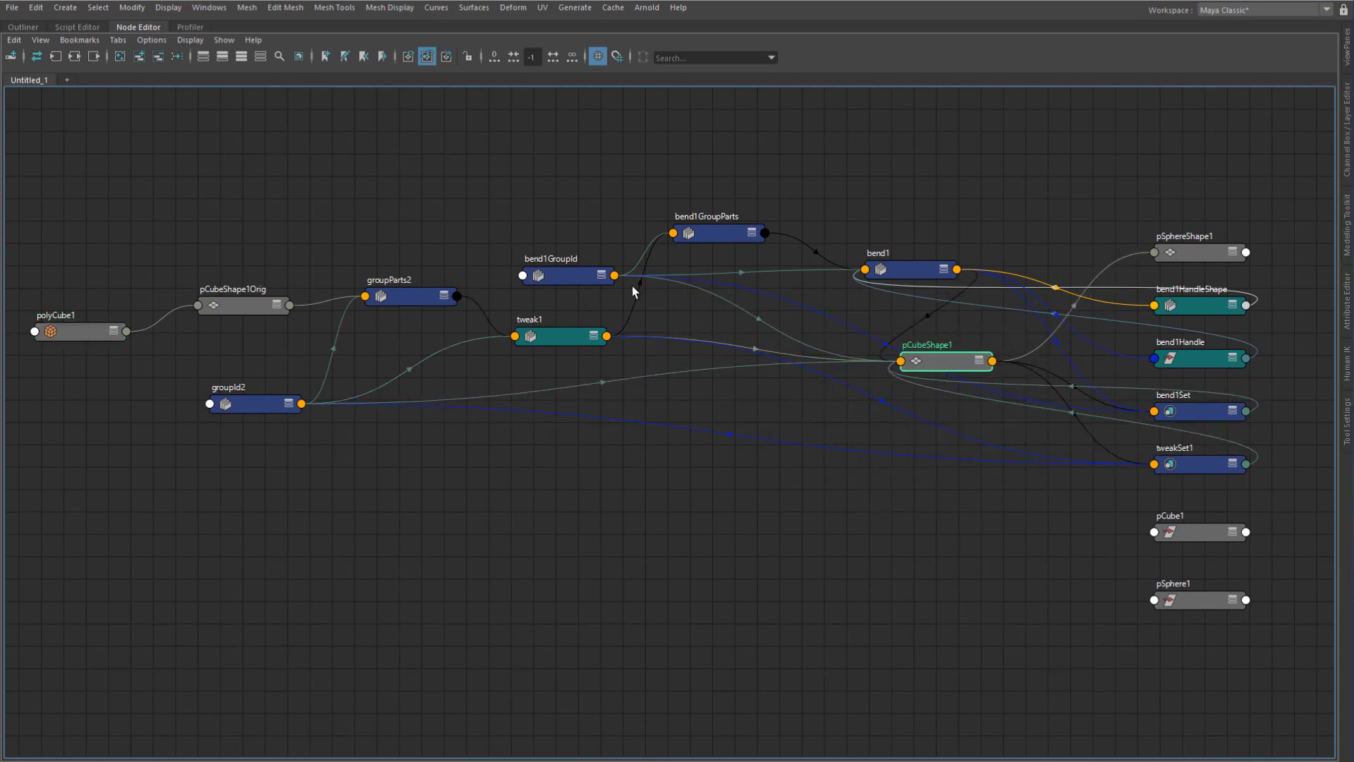
- Turn off the Show Auxiliary Nodes option for the Node Editor graph
alt+middle_drag(756, 335, 653, 315)
alt+middle_drag(175, 185, 355, 166)
click(354, 165)
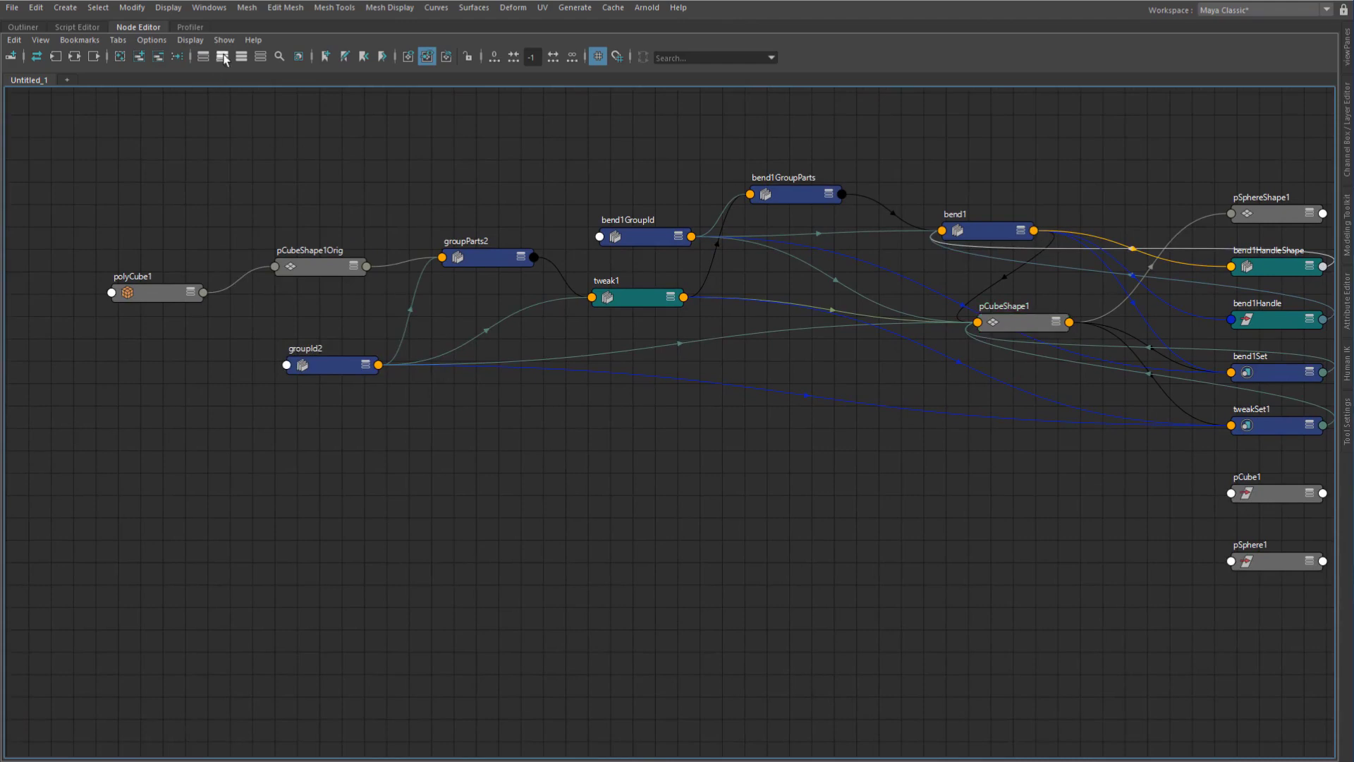
click(220, 38)
click(254, 176)
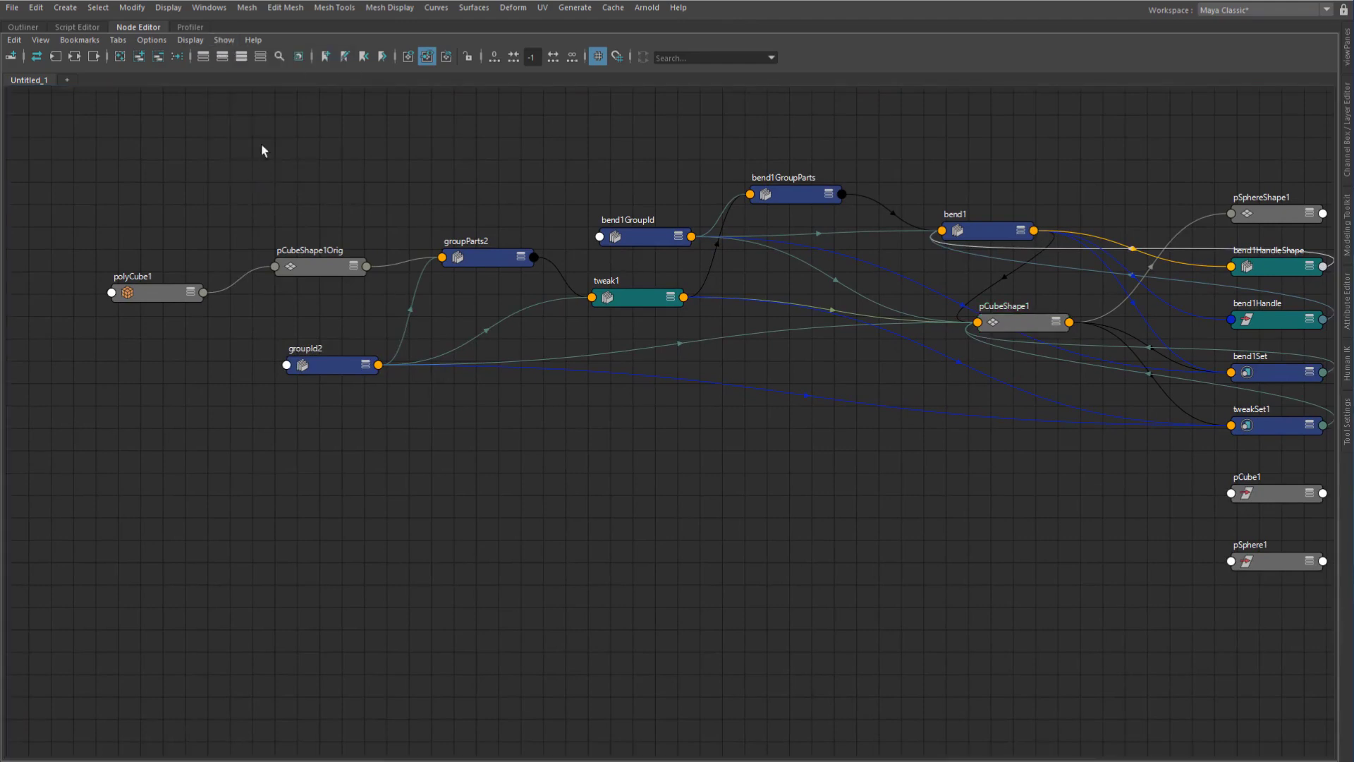
- Regraph only the output connections of pCubeShape1Orig and check the auxiliary node display option
click(314, 264)
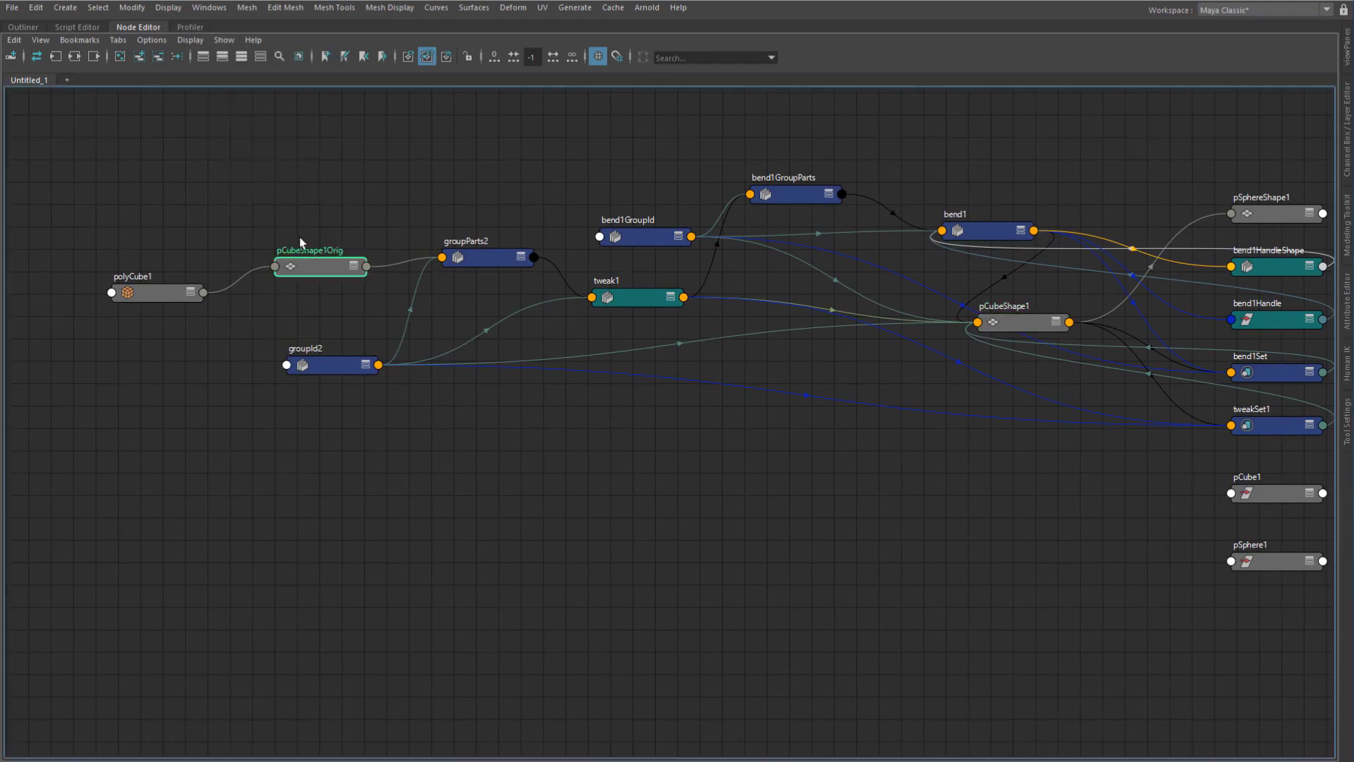
click(94, 57)
click(438, 226)
click(224, 40)
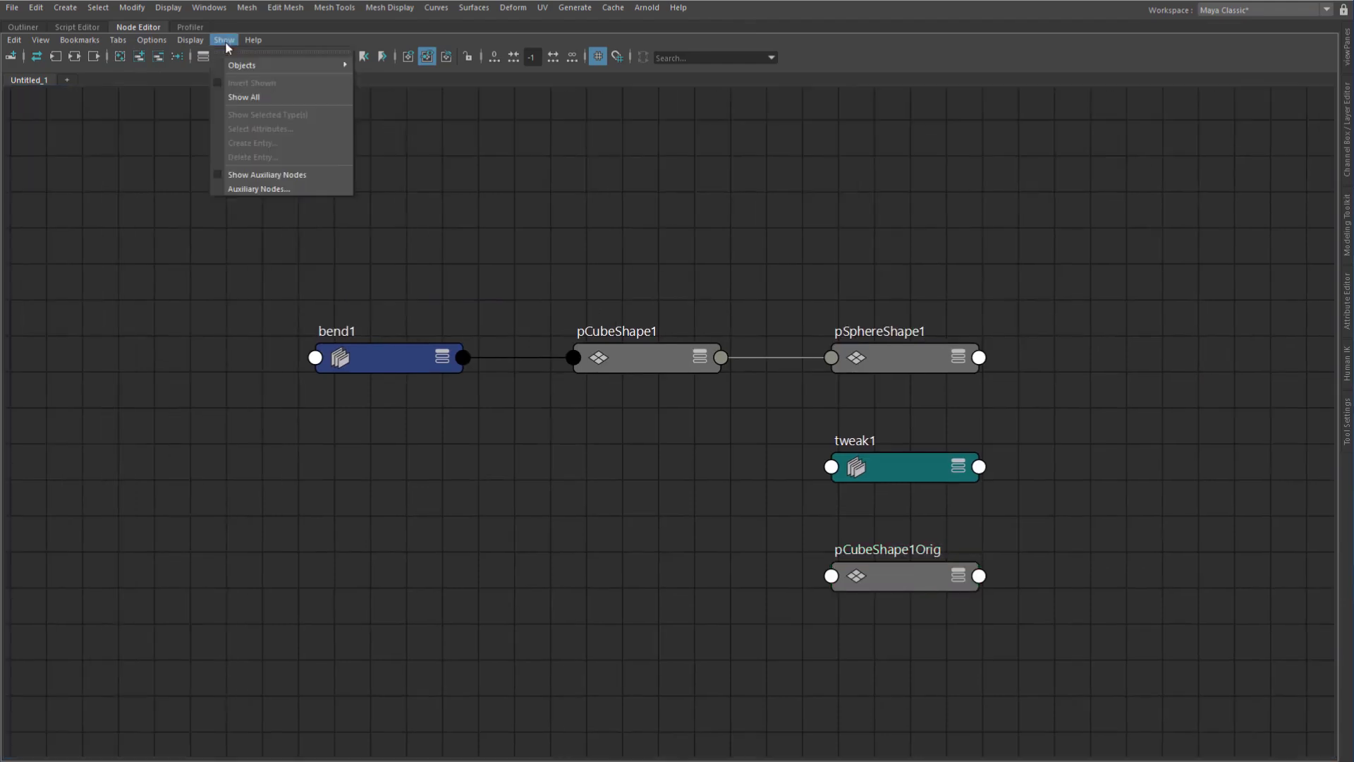
click(670, 206)
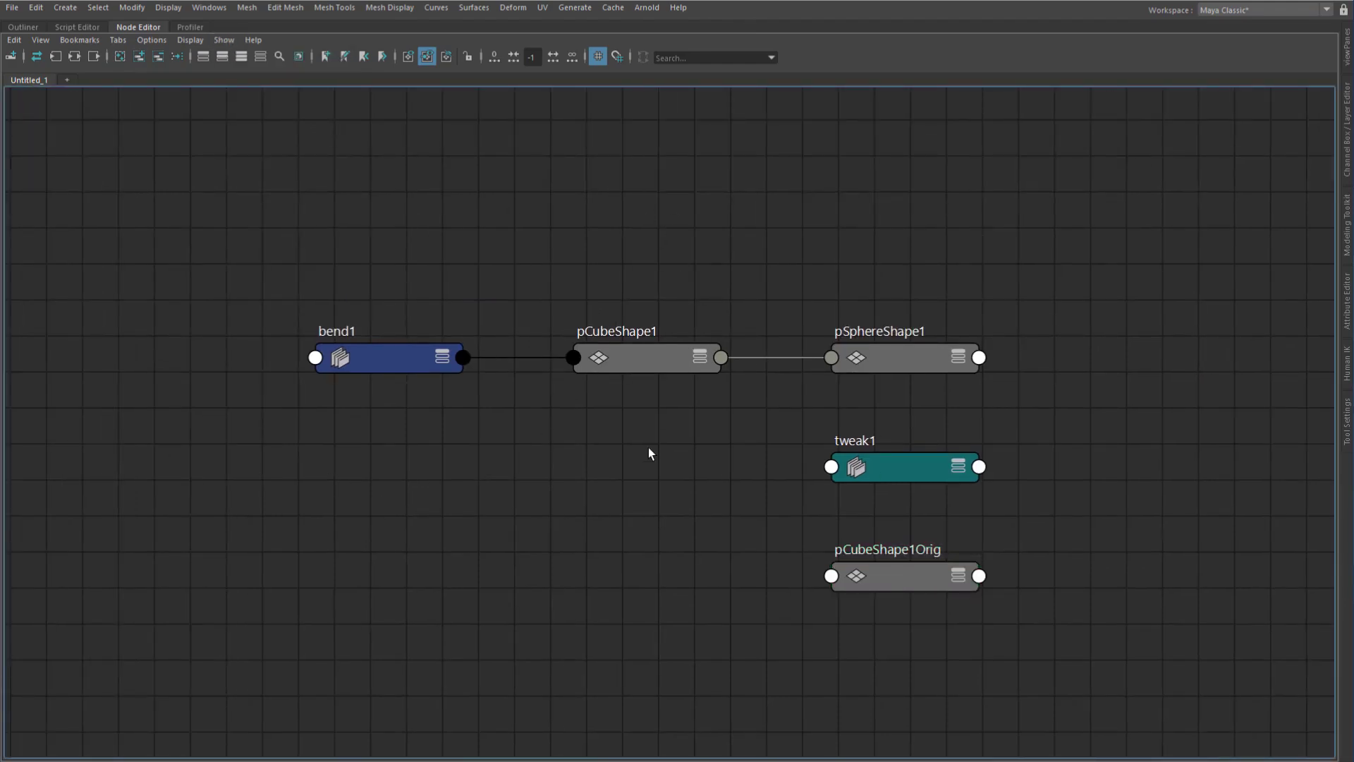
- Turn Show Auxiliary Nodes back on and regraph the output connections of pCubeShape1Orig
alt+middle_drag(687, 446, 670, 443)
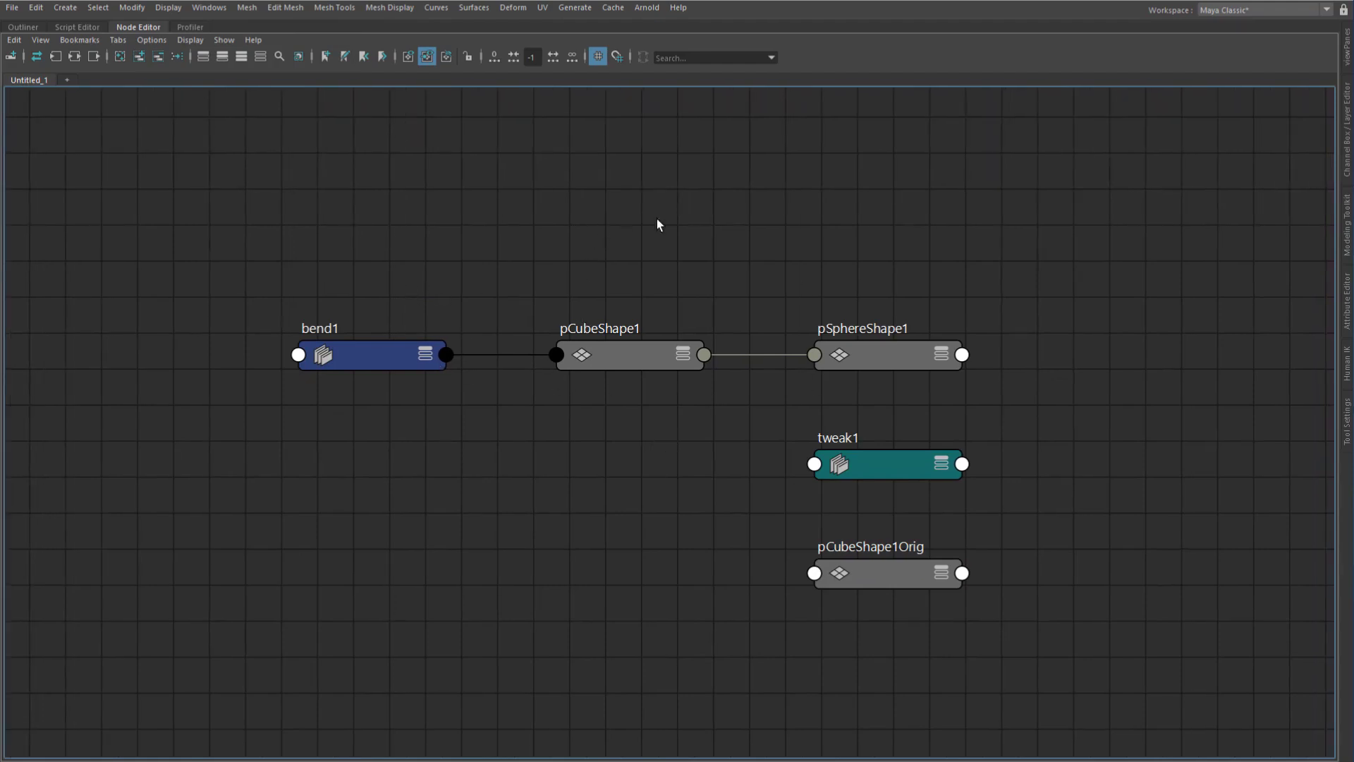
drag(741, 459, 761, 581)
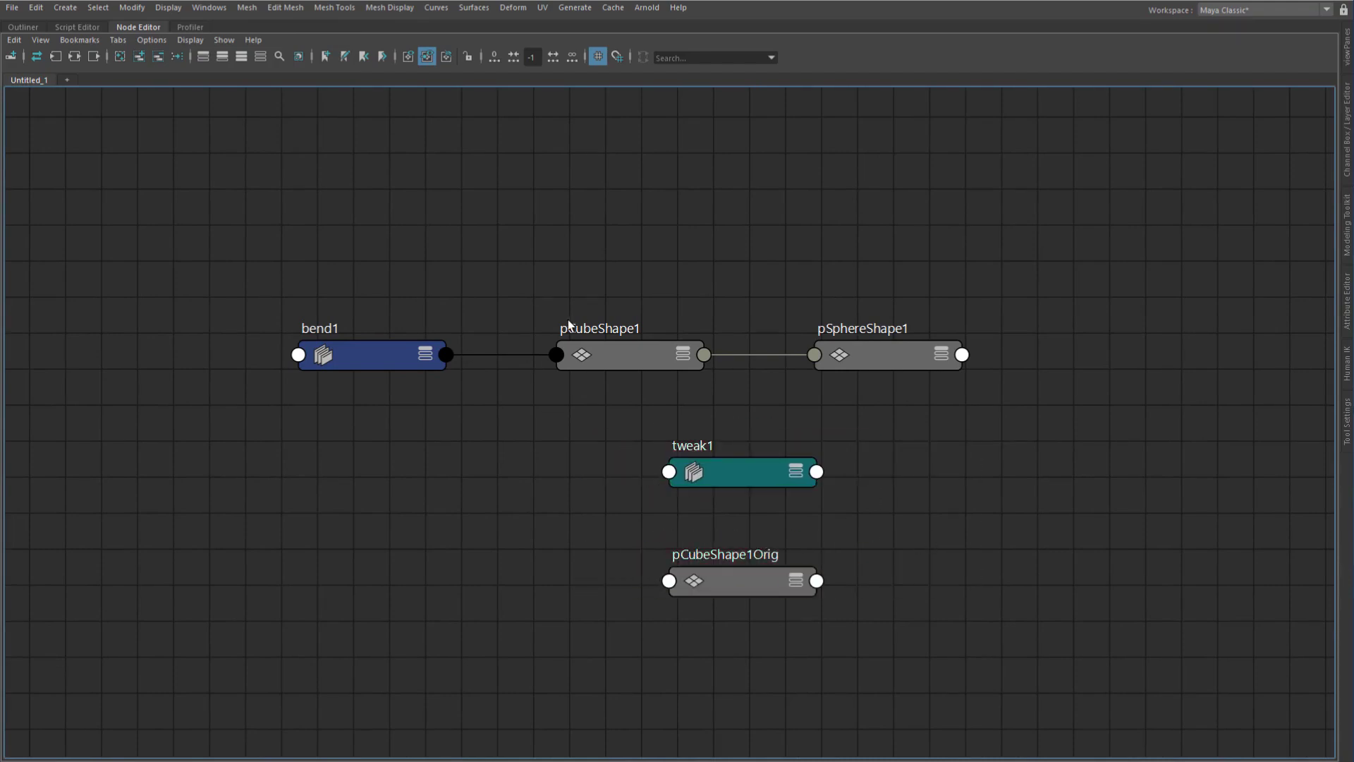
click(747, 582)
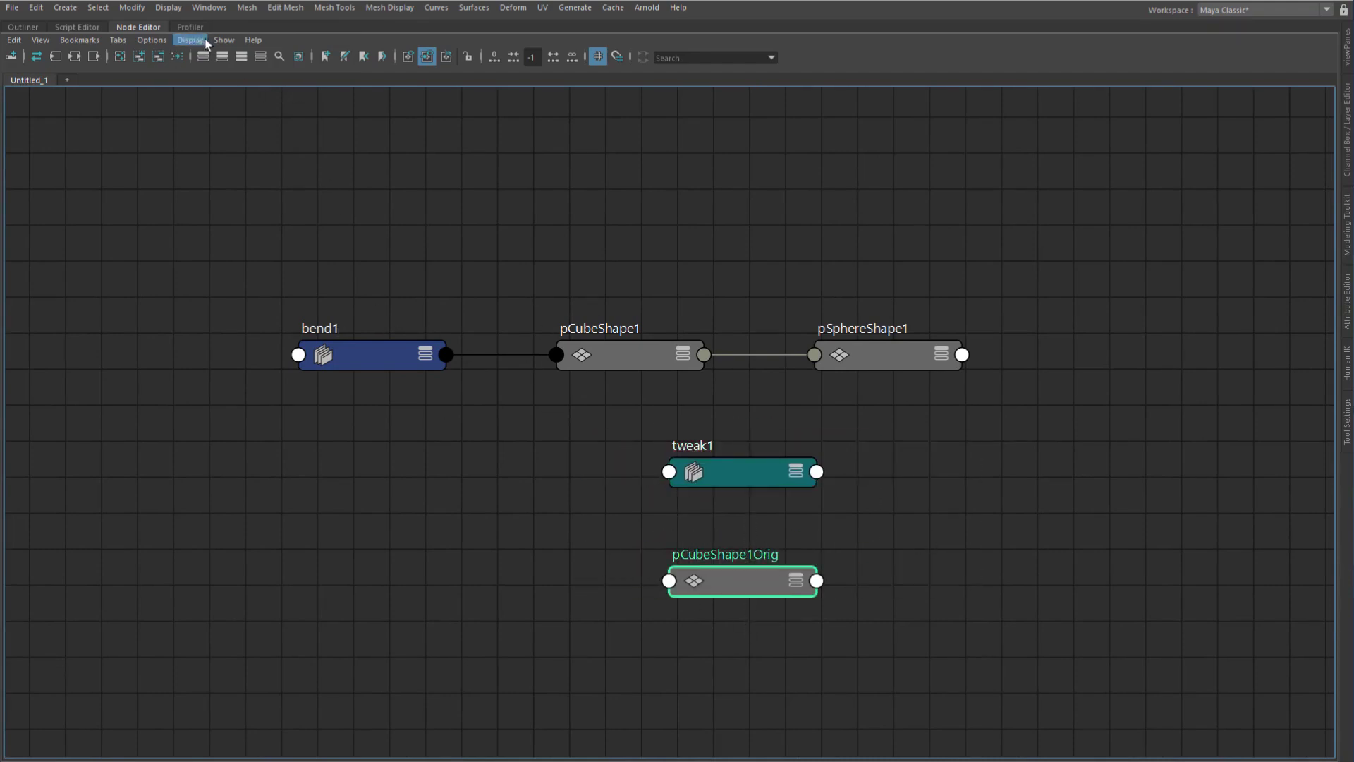
click(225, 40)
click(277, 175)
click(95, 57)
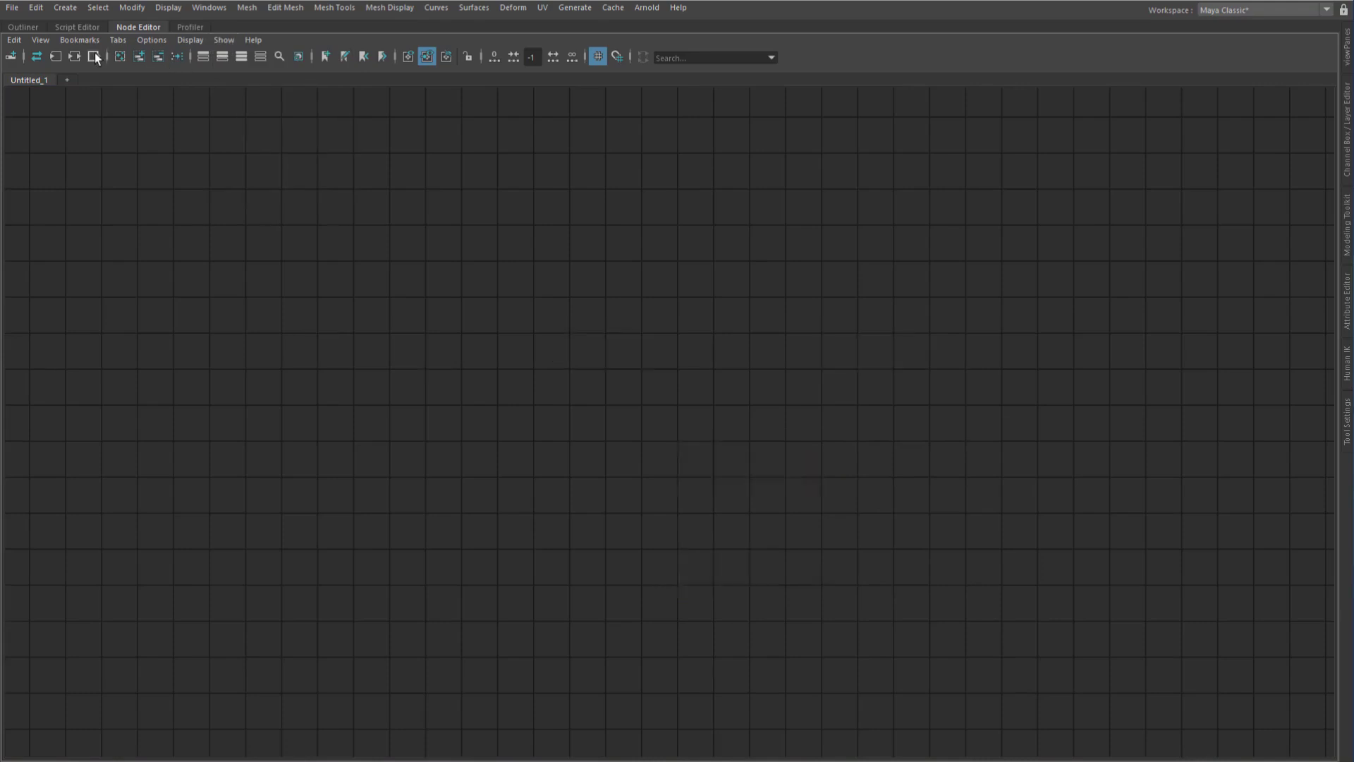
click(153, 474)
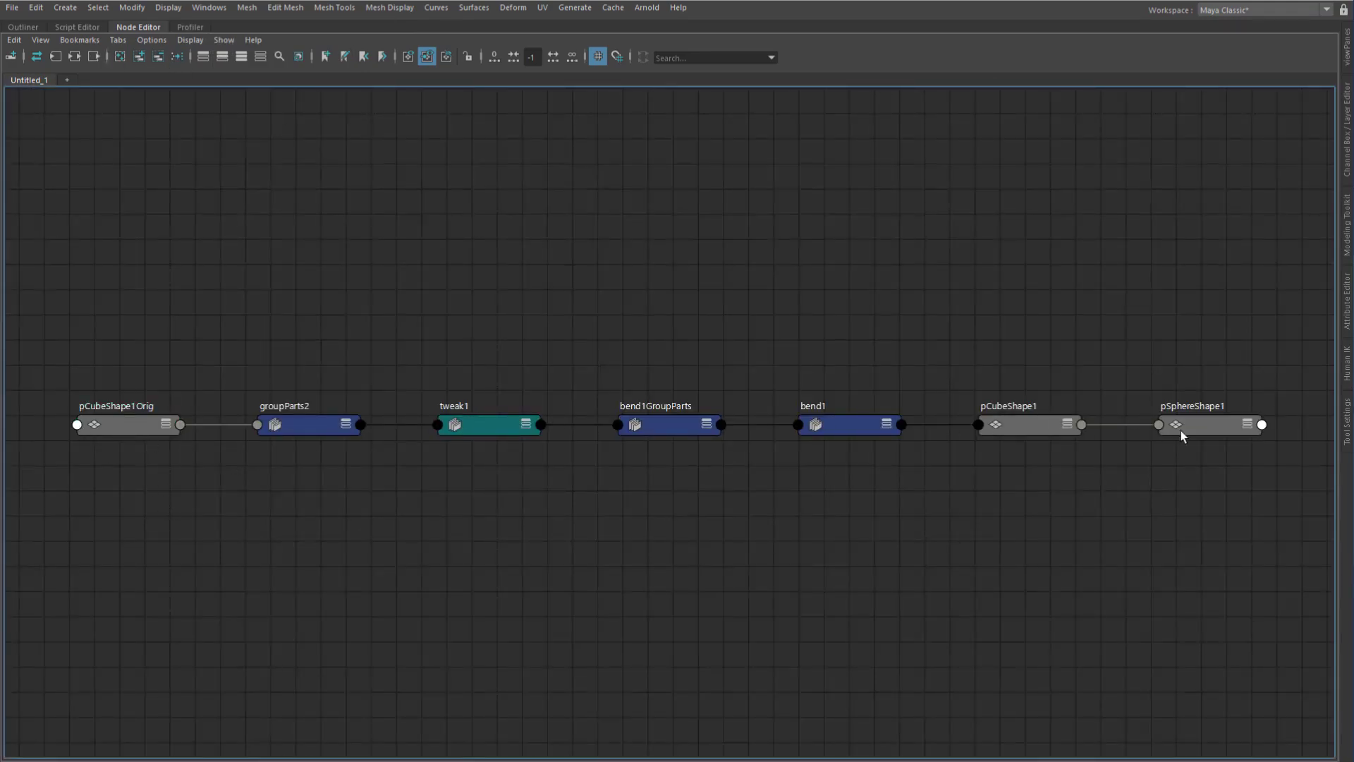
- Expand all graphed nodes to display their attributes, and reposition pCubeShape1Orig and groupParts2 at the start of the chain
key(3)
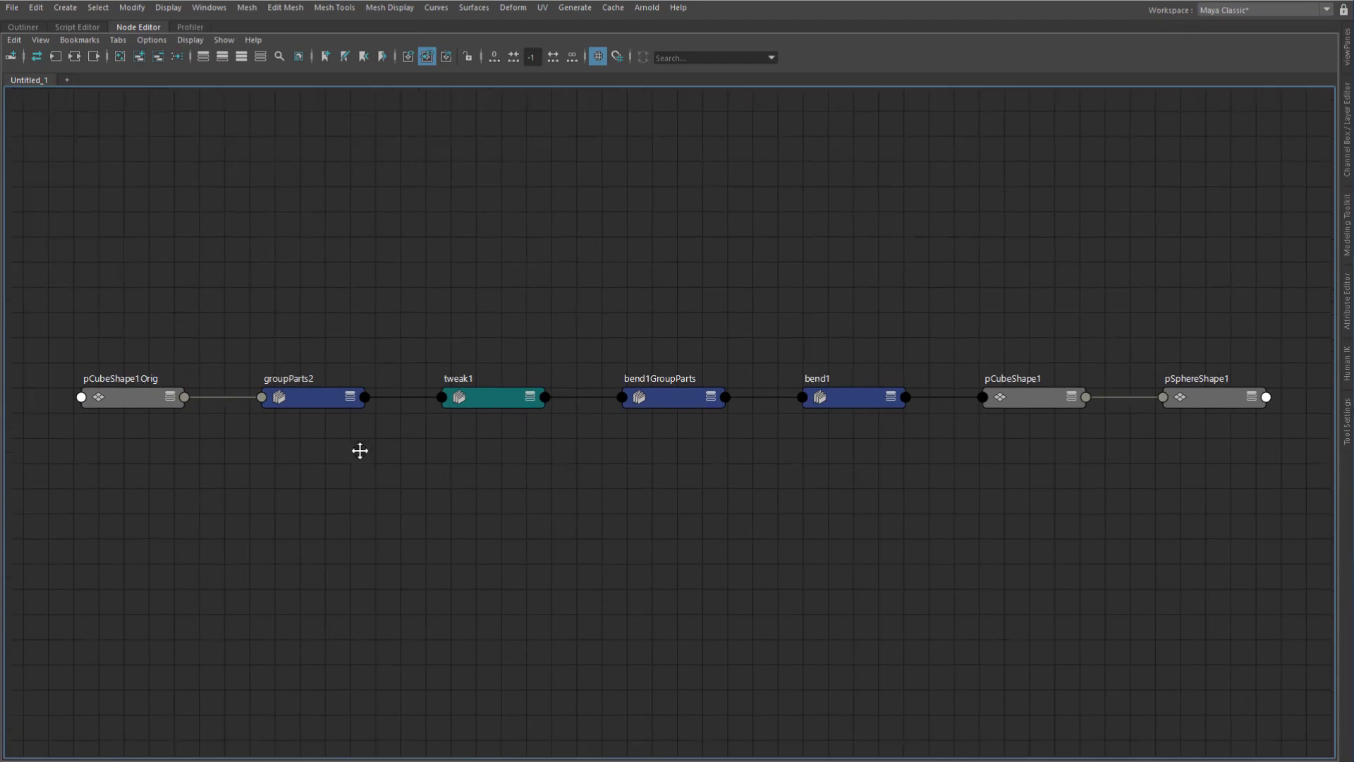
alt+middle_drag(314, 524, 260, 464)
alt+middle_drag(150, 383, 180, 389)
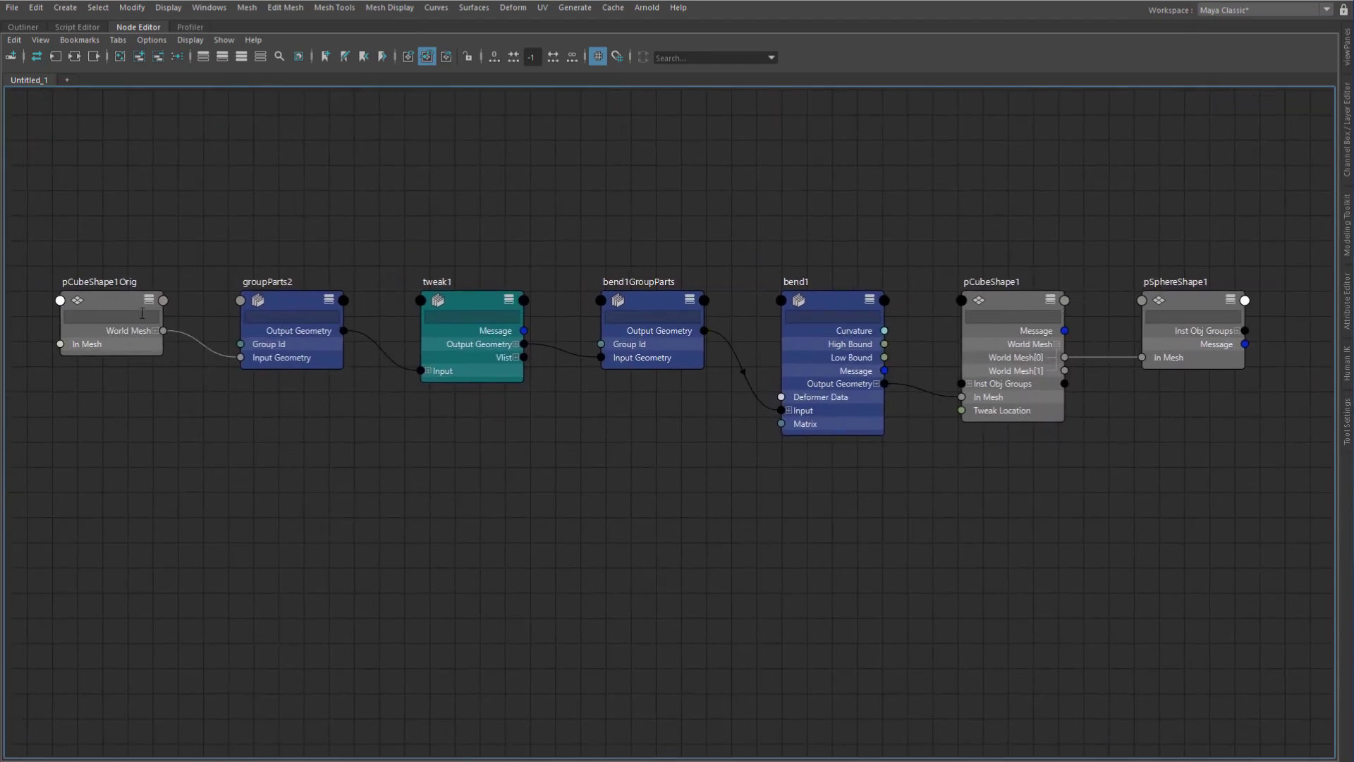
mouse_move(113, 295)
mouse_down()
mouse_move(133, 289)
mouse_move(98, 292)
mouse_up()
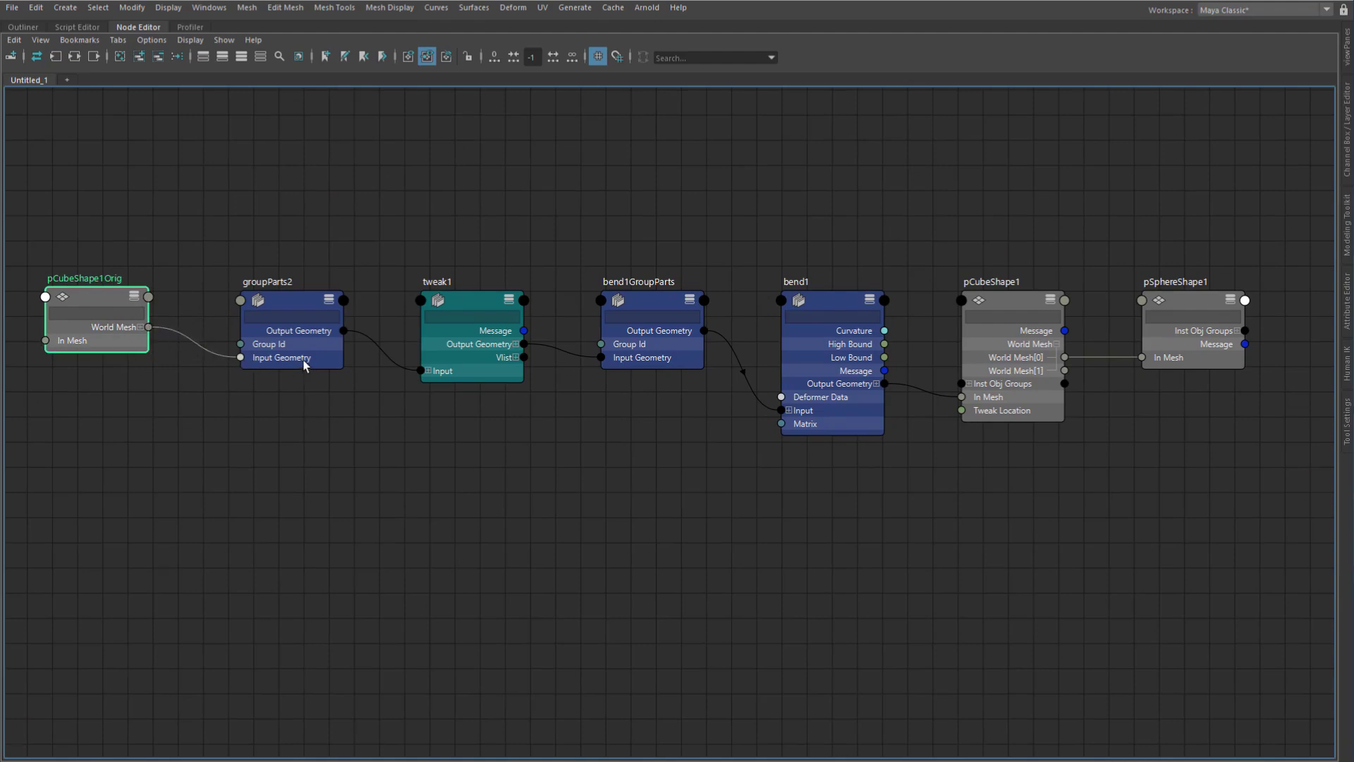
drag(284, 303, 280, 302)
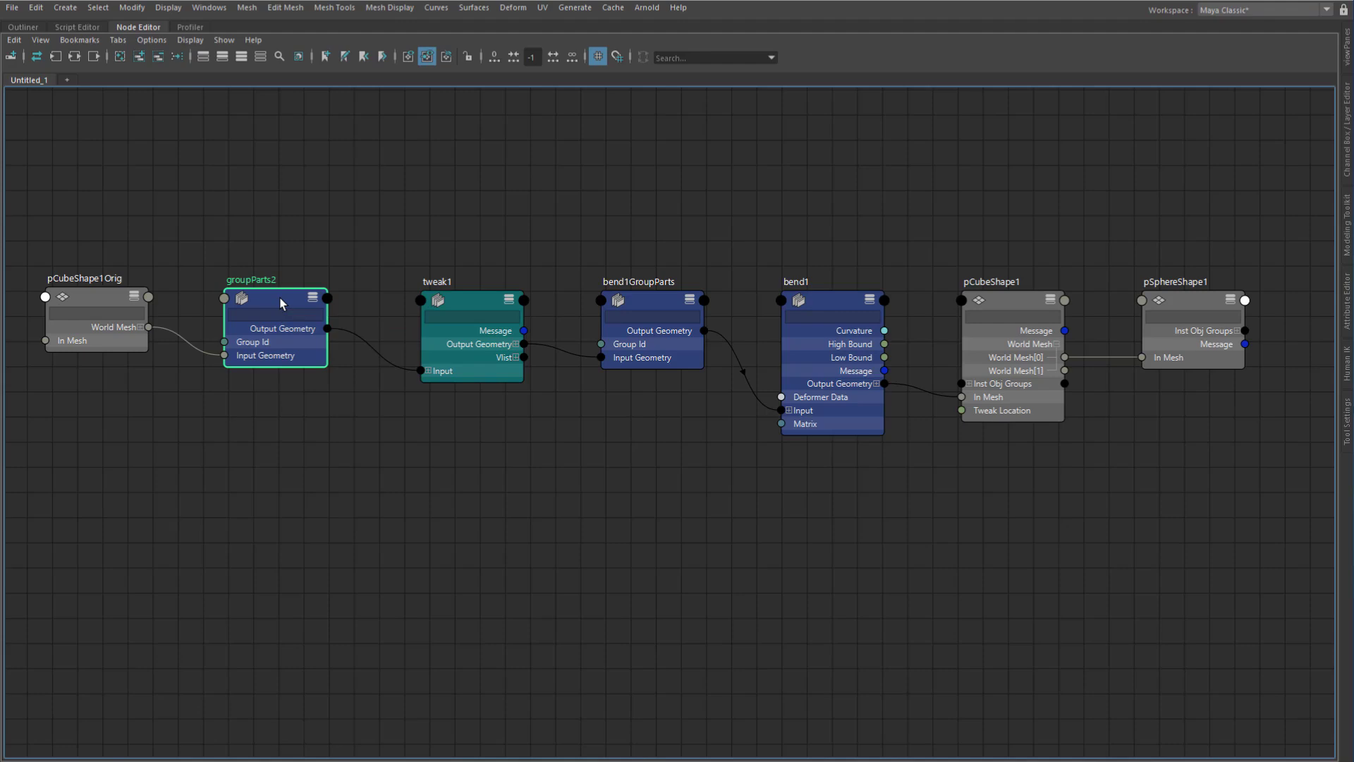
mouse_move(277, 305)
mouse_down()
mouse_move(204, 352)
mouse_move(247, 295)
mouse_move(280, 300)
mouse_move(292, 342)
mouse_move(291, 296)
mouse_up()
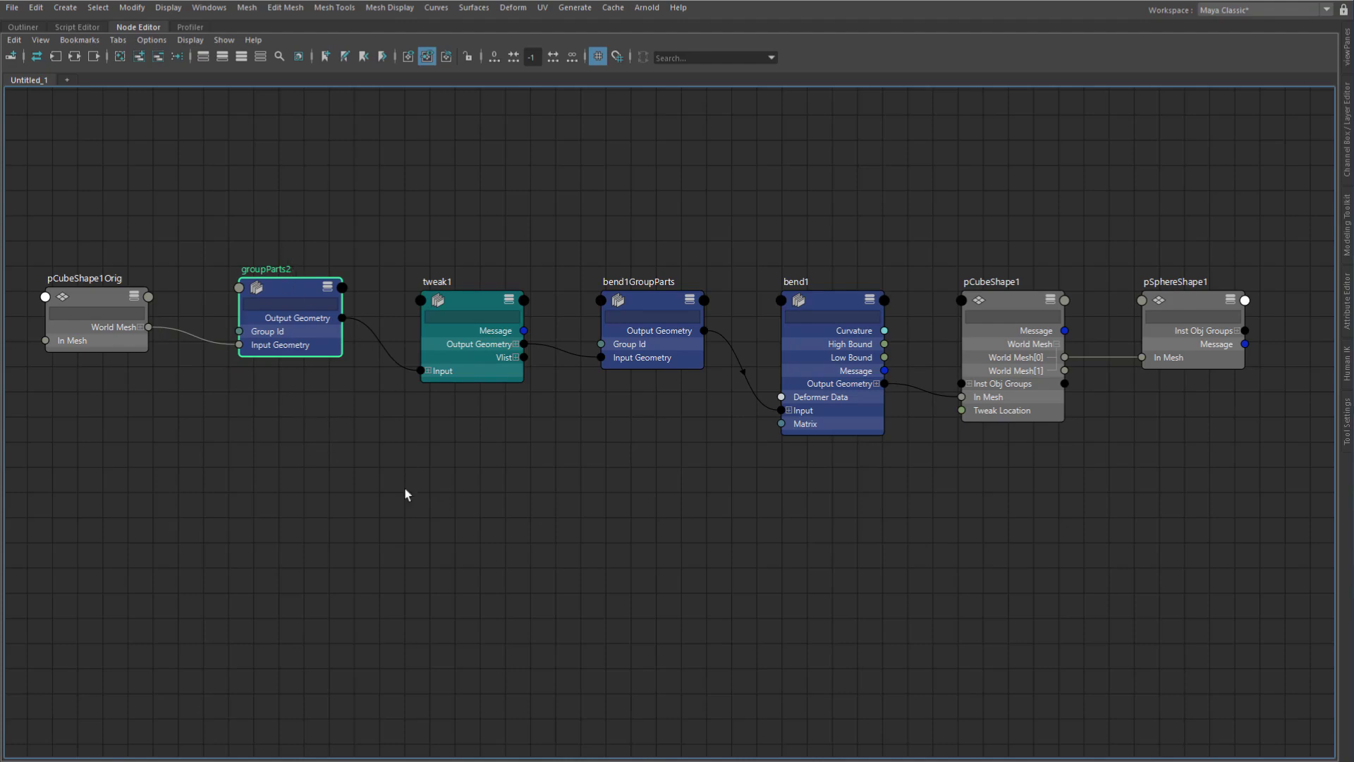
- Follow the geometry connections along the chain, shifting tweak1, bend1GroupParts and bend1 slightly apart
alt+middle_drag(450, 455, 417, 450)
scroll(234, 354, up, 1)
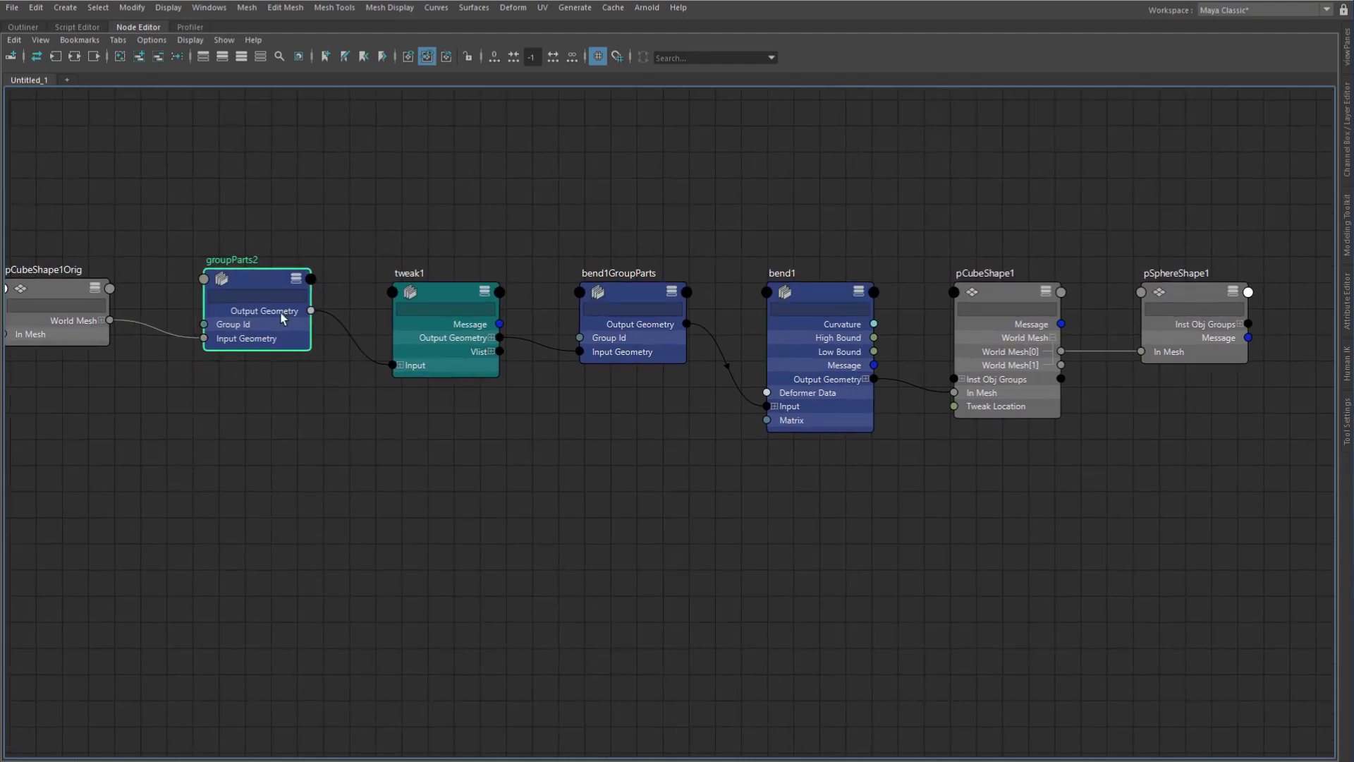
mouse_move(463, 358)
mouse_down()
mouse_move(474, 377)
mouse_move(460, 365)
mouse_up()
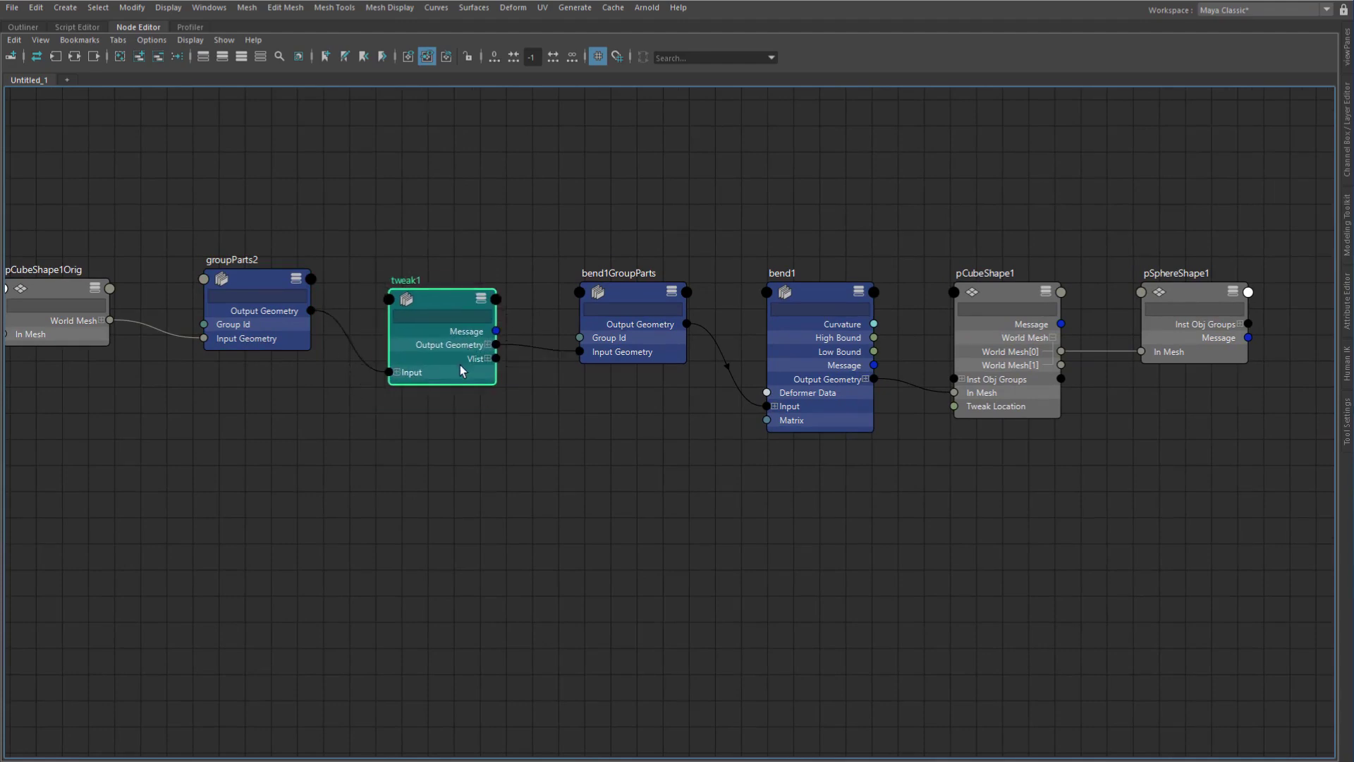
drag(628, 341, 629, 337)
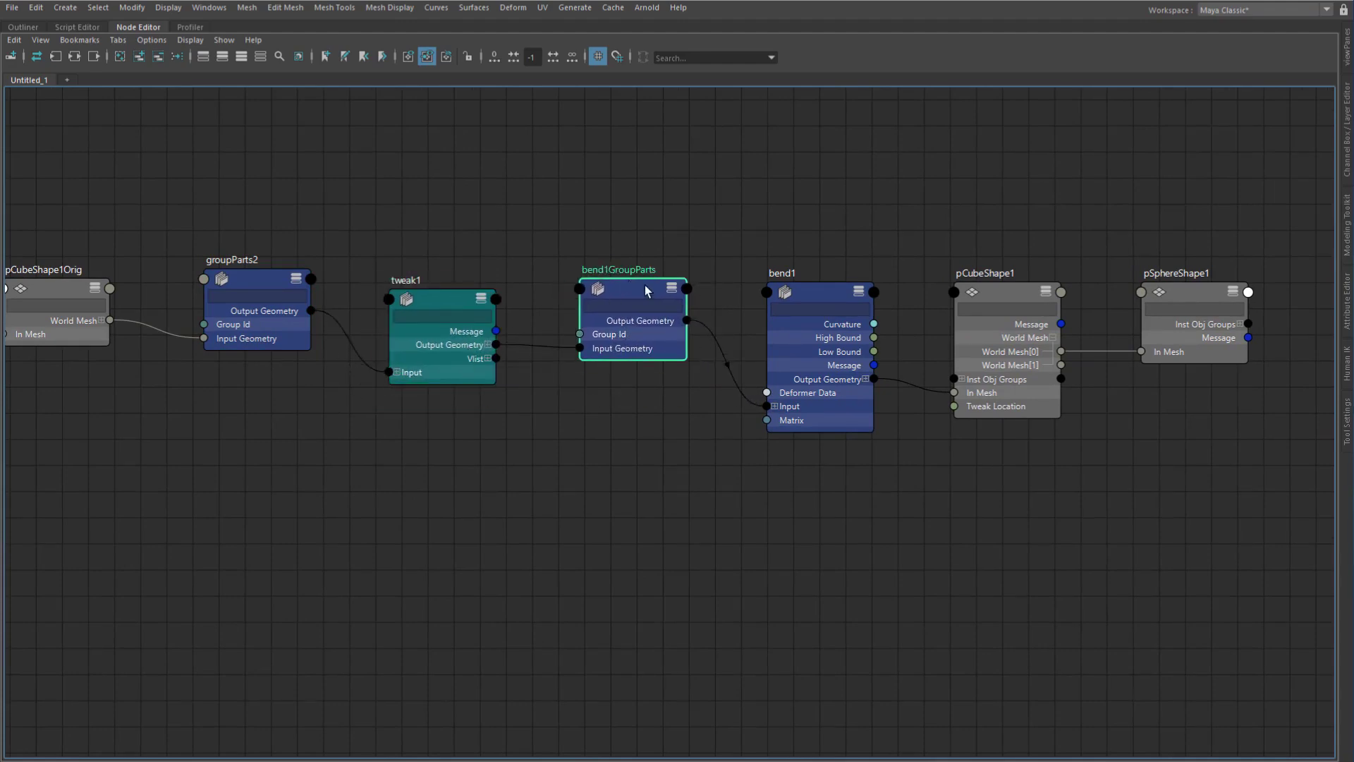
drag(644, 289, 680, 305)
drag(820, 298, 827, 304)
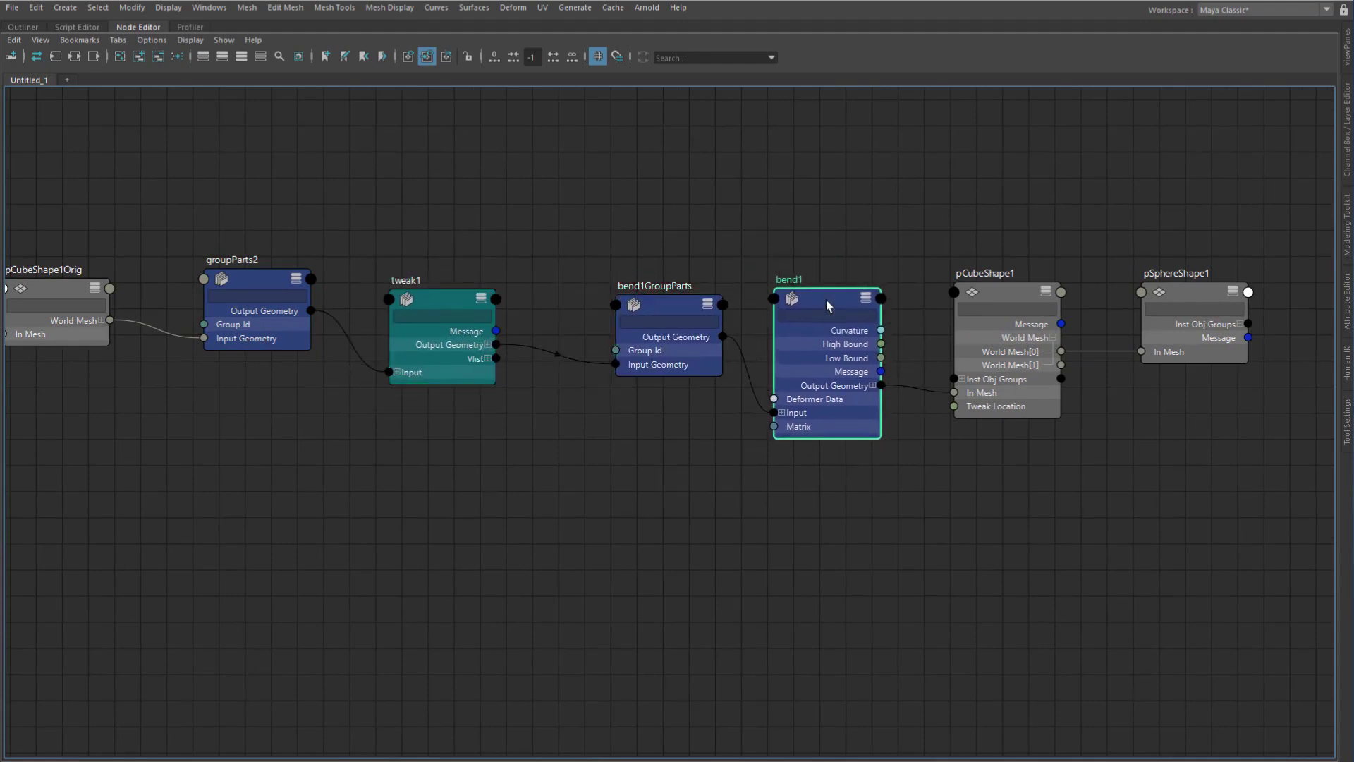
- Trace bend1 into pCubeShape1 and on to pSphereShape1, nudging each node, and clear the selection
alt+middle_drag(827, 299, 512, 300)
scroll(509, 300, up, 2)
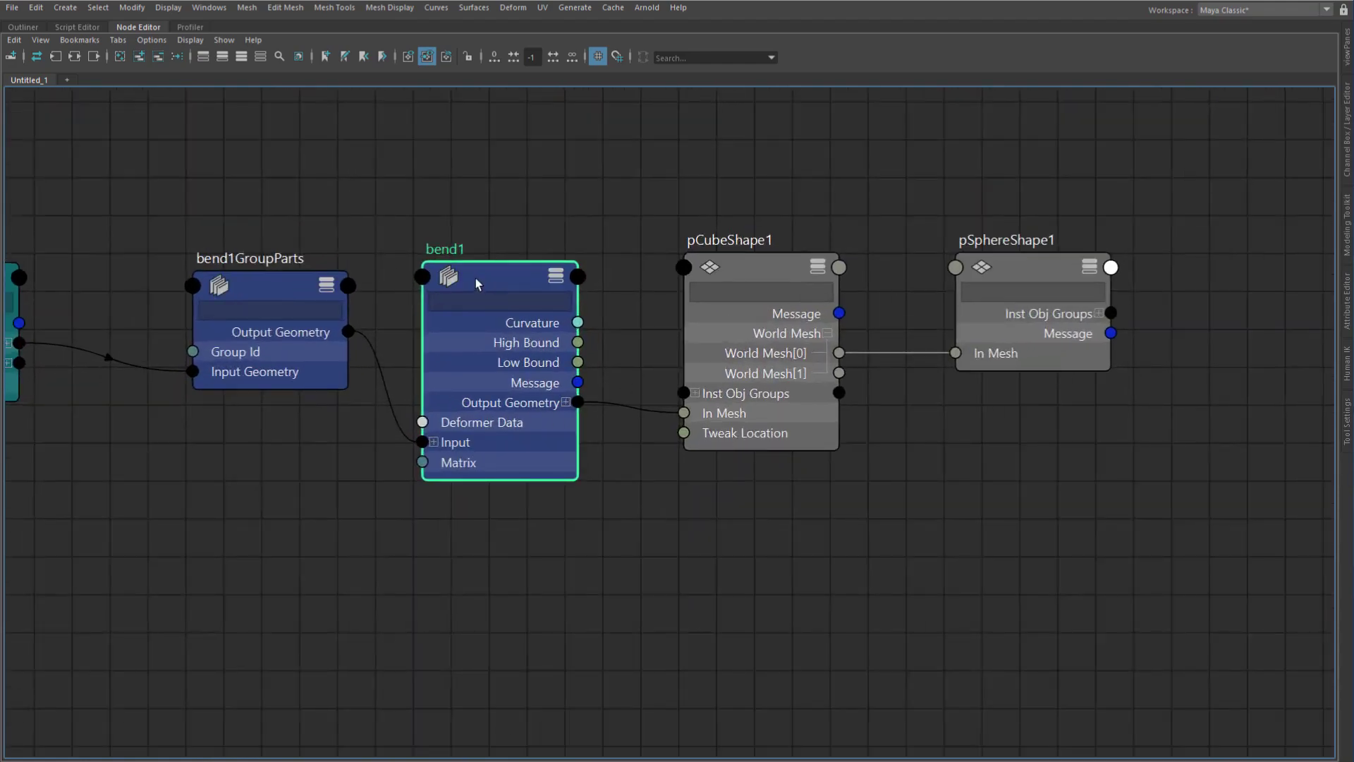
drag(476, 278, 455, 276)
drag(702, 254, 729, 264)
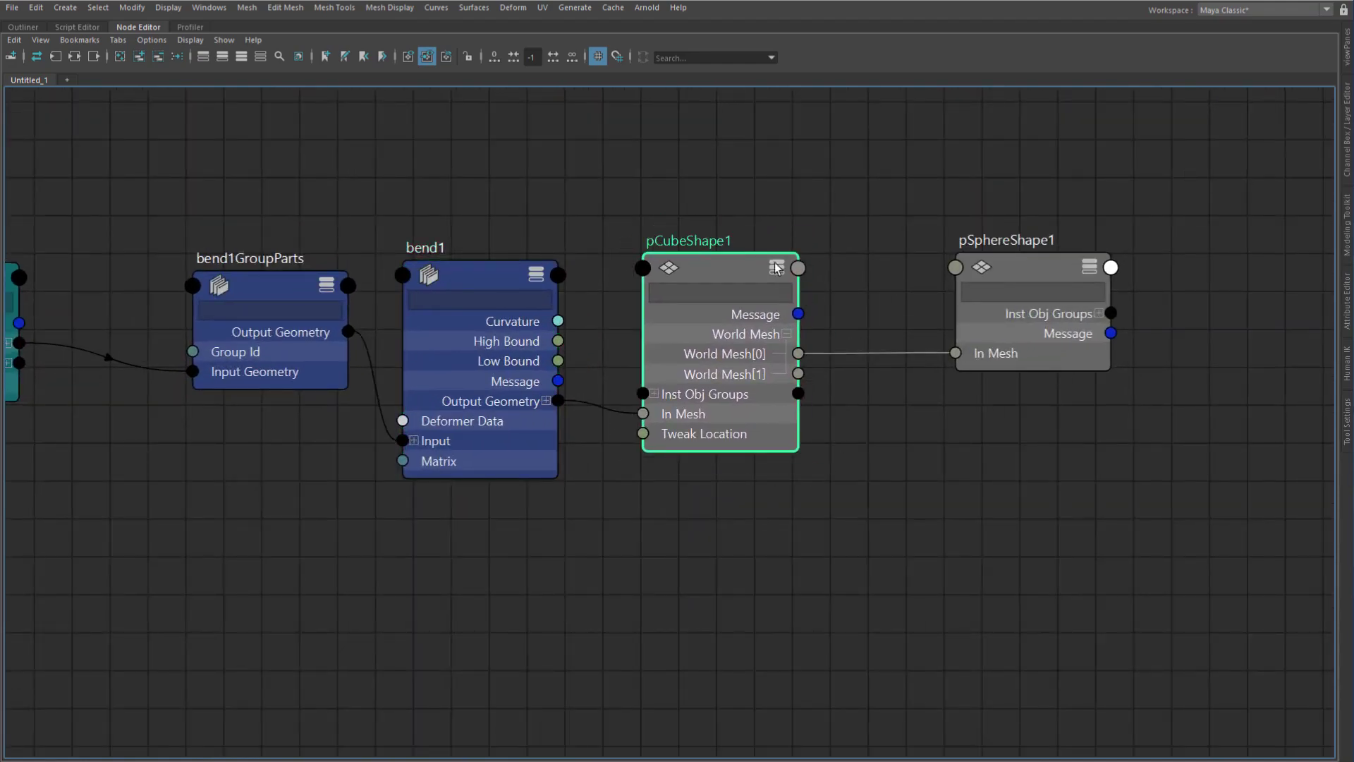
alt+middle_drag(893, 230, 768, 223)
mouse_move(600, 265)
mouse_down()
mouse_move(603, 224)
mouse_move(599, 247)
mouse_up()
mouse_move(907, 268)
mouse_down()
mouse_move(914, 256)
mouse_move(899, 279)
mouse_up()
click(725, 196)
- Restore the full interface with the perspective view, and select and frame the bent pCube1
key(ctrl+space)
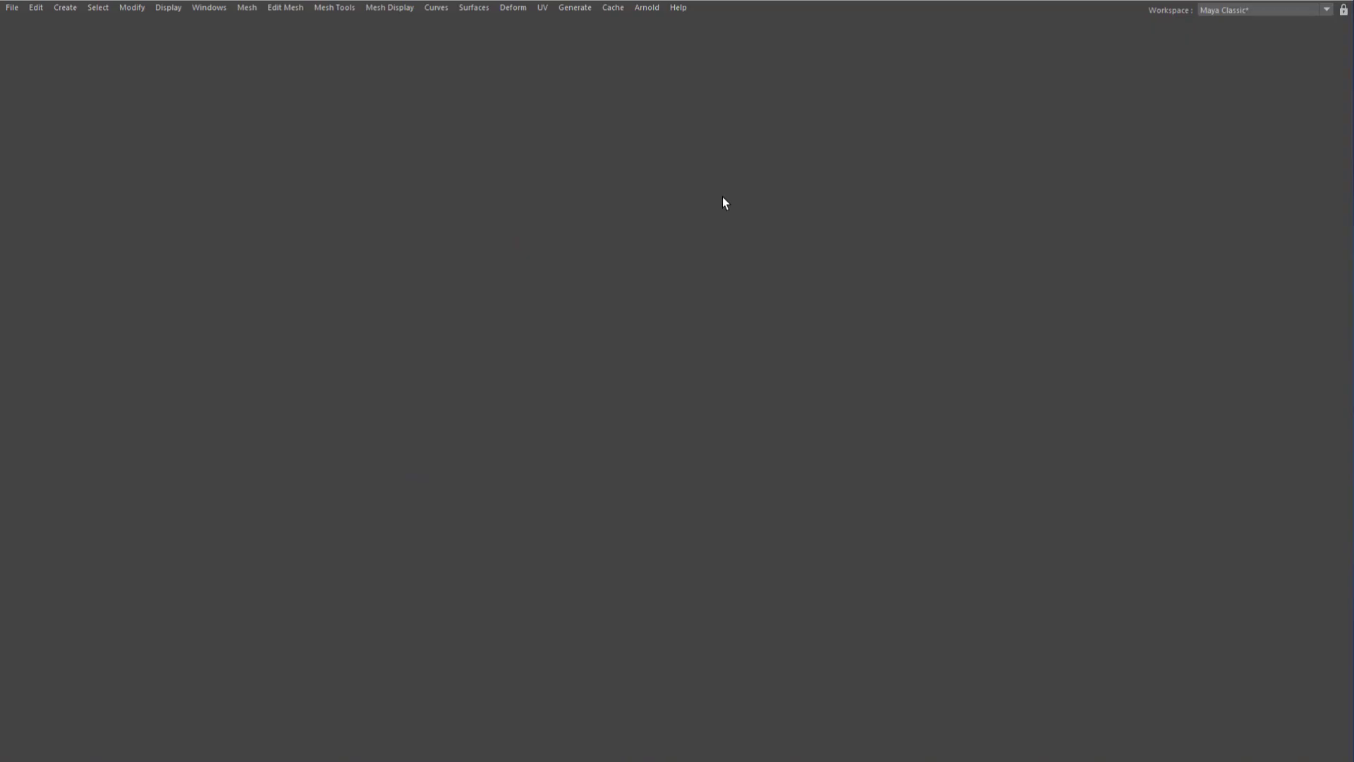
alt+drag(769, 295, 748, 271)
alt+middle_drag(749, 274, 752, 275)
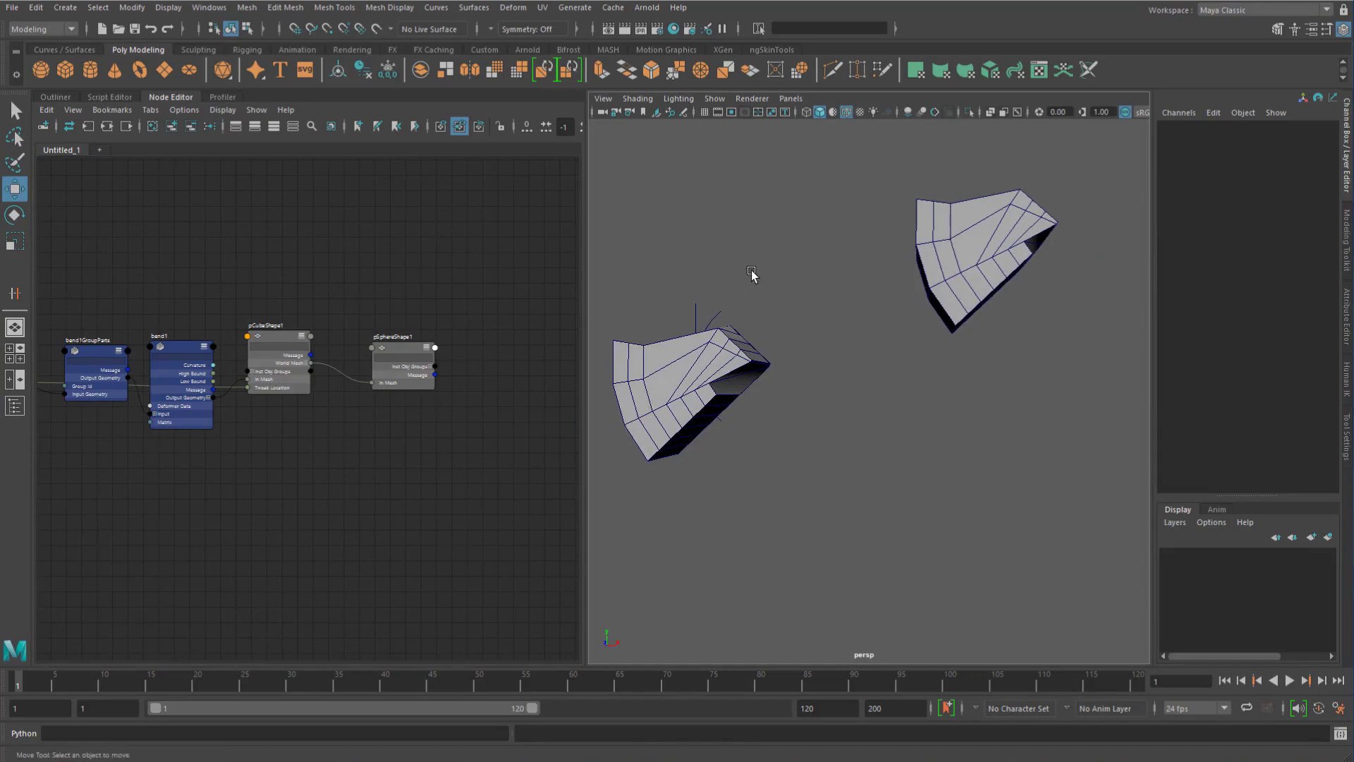
click(695, 369)
key(f)
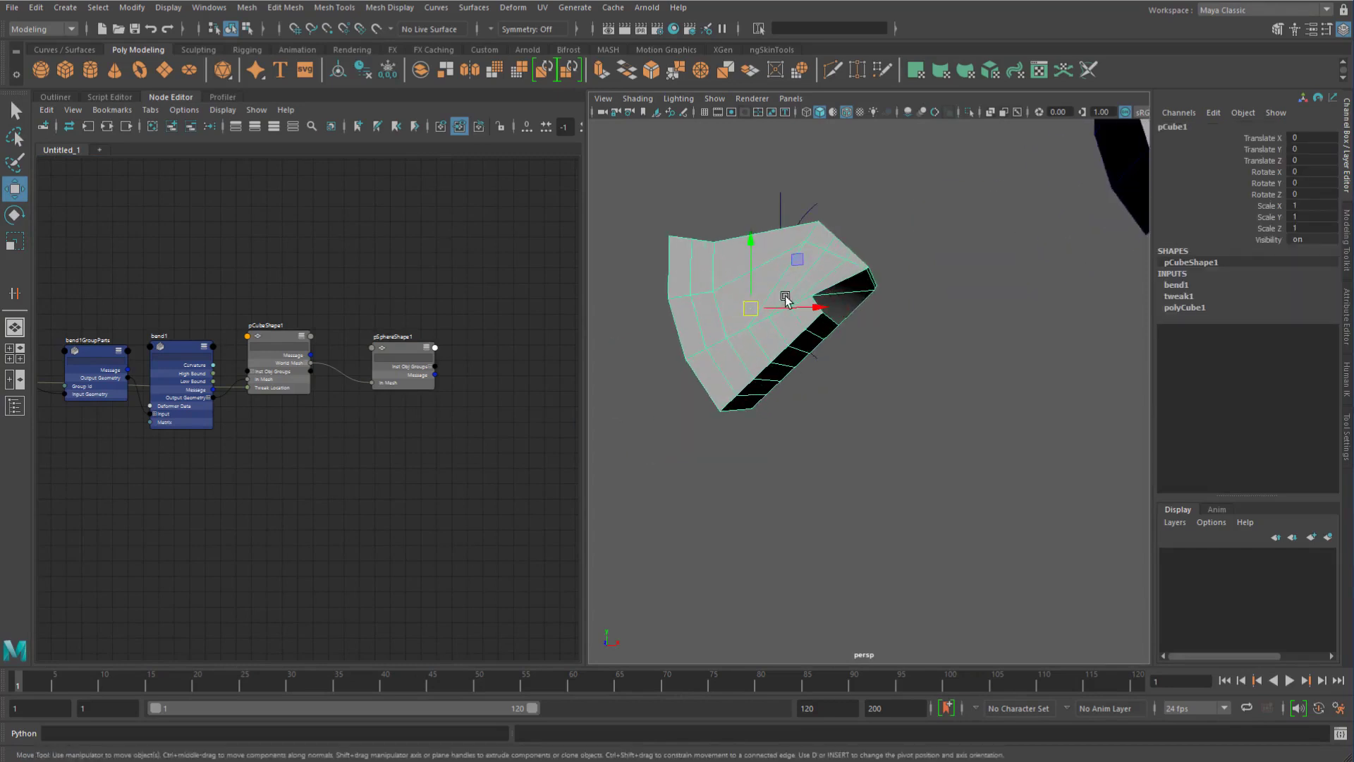
alt+drag(786, 302, 807, 341)
- Slice across the whole bent cube with one slightly sloping Multi-Cut line through its upper half
key(q)
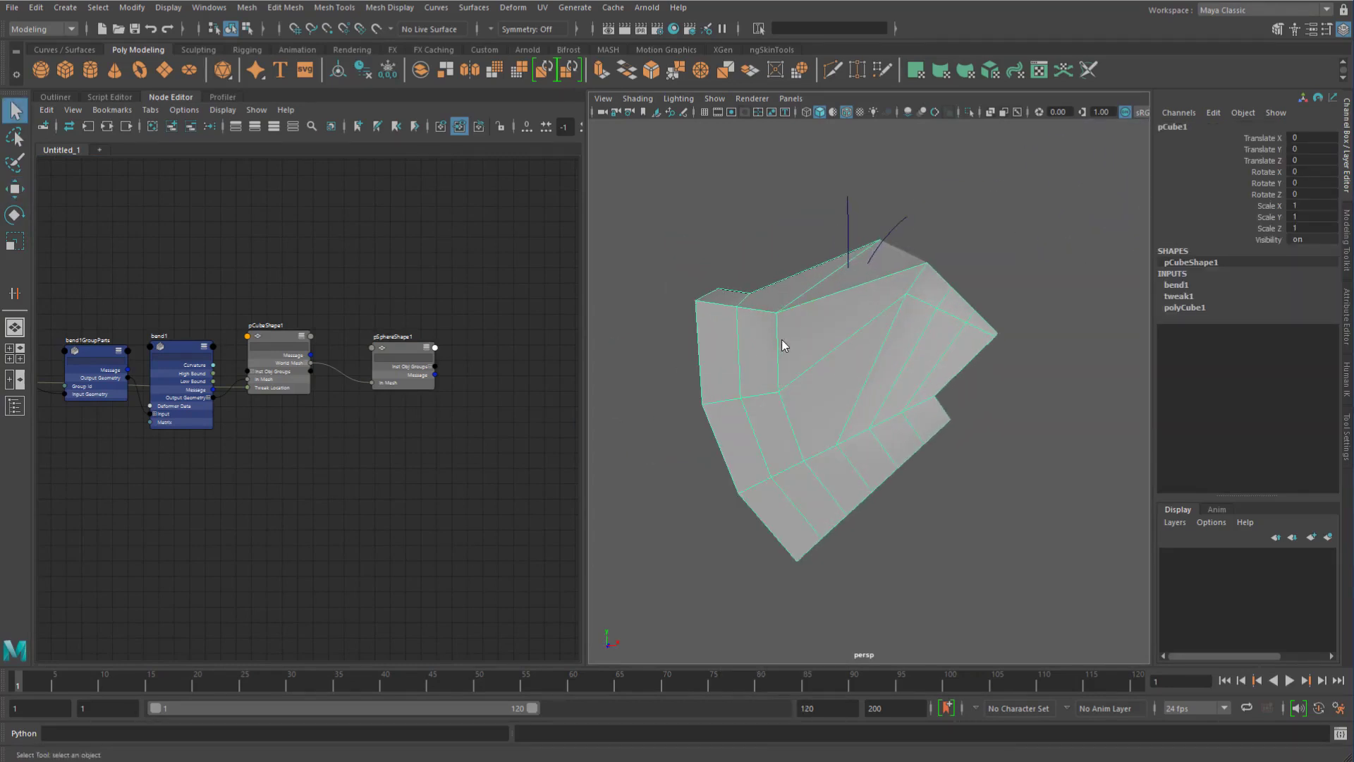
shift+right_drag(784, 346, 699, 344)
drag(640, 320, 1102, 412)
alt+middle_drag(953, 382, 913, 351)
key(w)
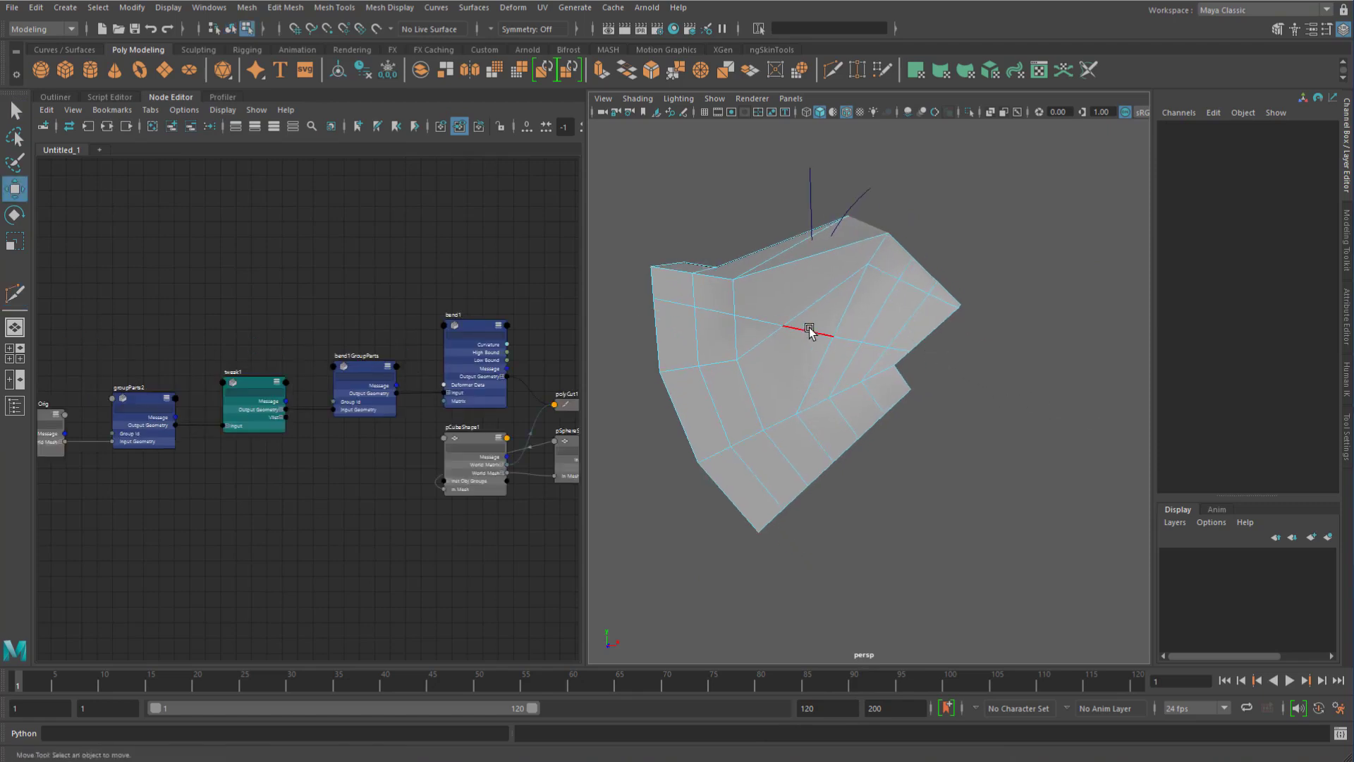
- Select pCube1 and inspect the attributes of its bend1 and polyCut1 inputs
click(810, 331)
click(1196, 296)
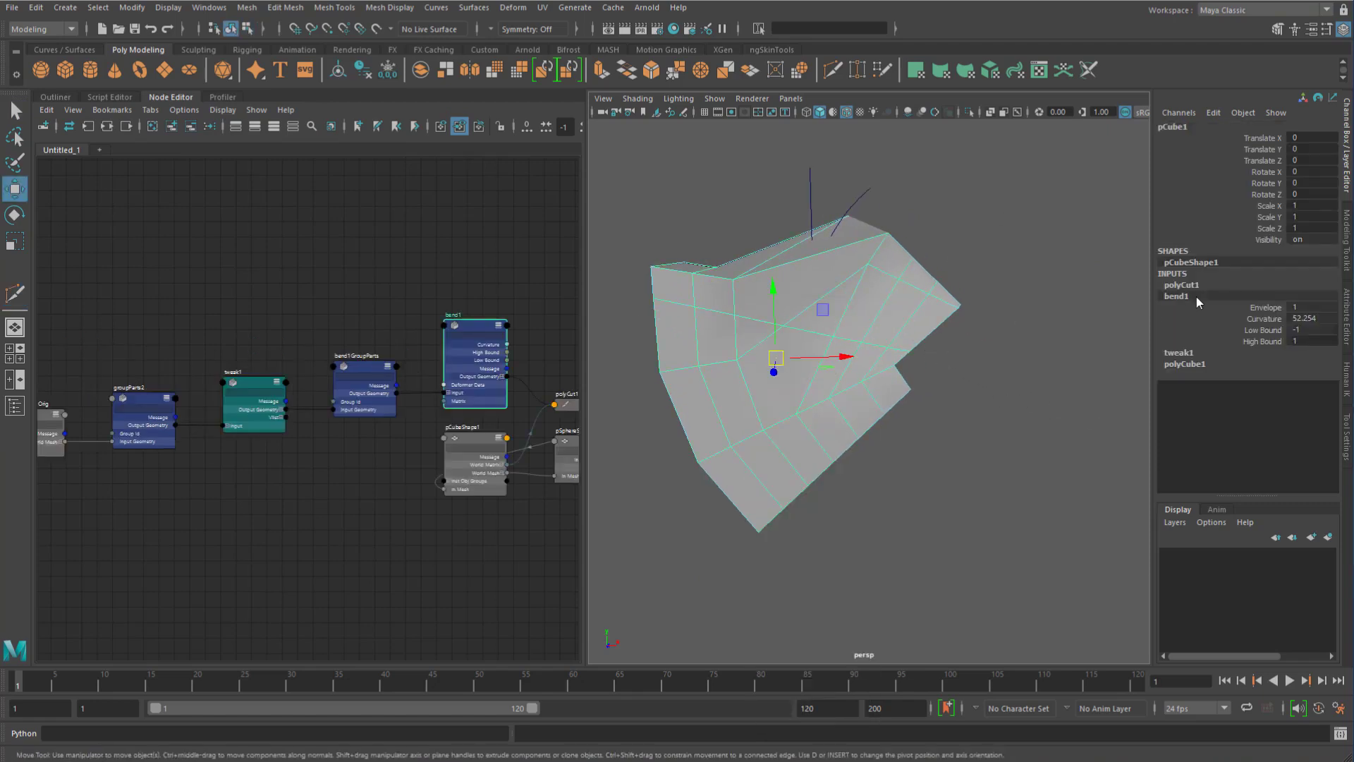
click(1199, 285)
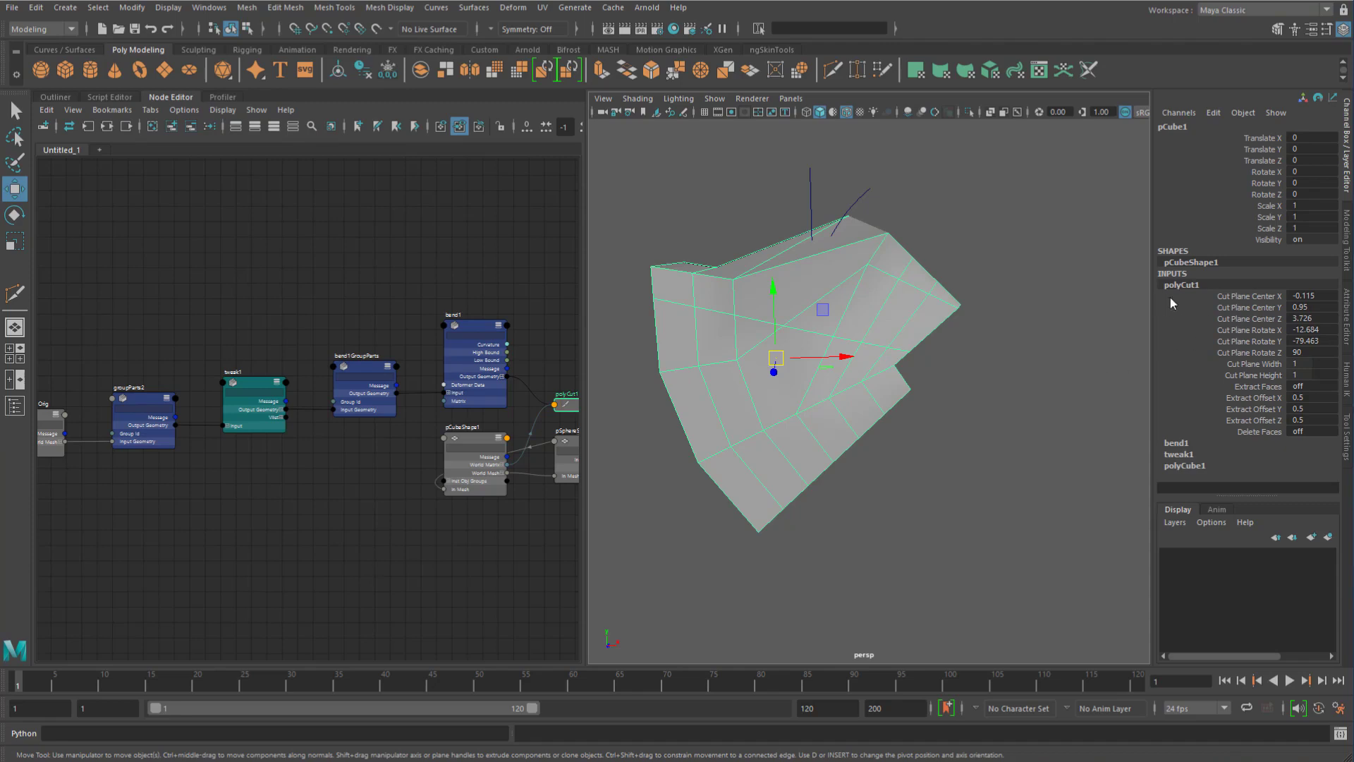
- Arrange polyCut1 between bend1 and pCubeShape1 in the graph and expand it to show its connected attributes
alt+middle_drag(468, 478, 248, 460)
scroll(311, 456, up, 3)
drag(130, 586, 478, 463)
drag(215, 408, 577, 310)
click(497, 294)
drag(401, 337, 397, 279)
key(2)
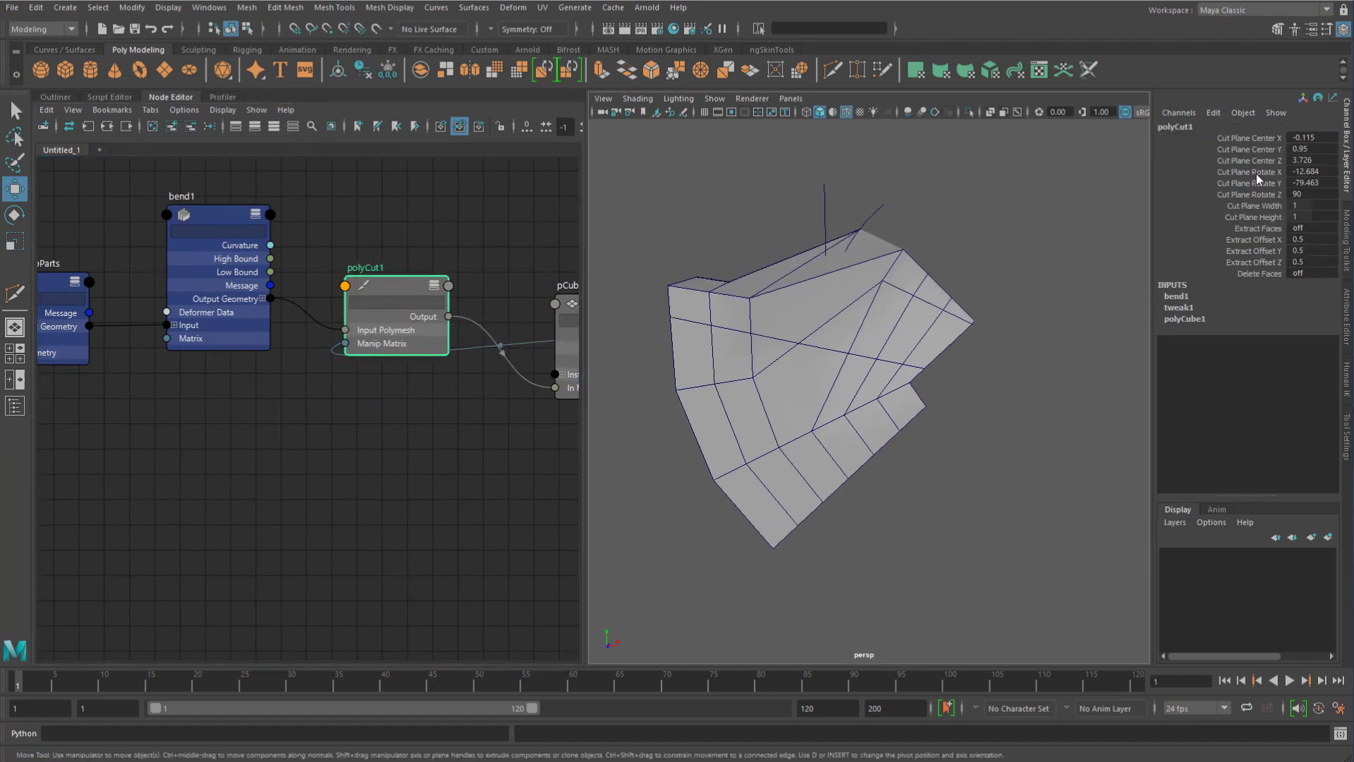
- Set polyCut1's Cut Plane Center Y to 0.82
click(1270, 149)
mouse_move(1004, 247)
middle_down()
mouse_move(961, 242)
mouse_move(1014, 242)
mouse_move(992, 248)
middle_up()
key(w)
click(1027, 211)
- Raise polyCut1 in the graph so its connections from bend1 and into pCubeShape1 are easier to follow
drag(408, 282, 427, 217)
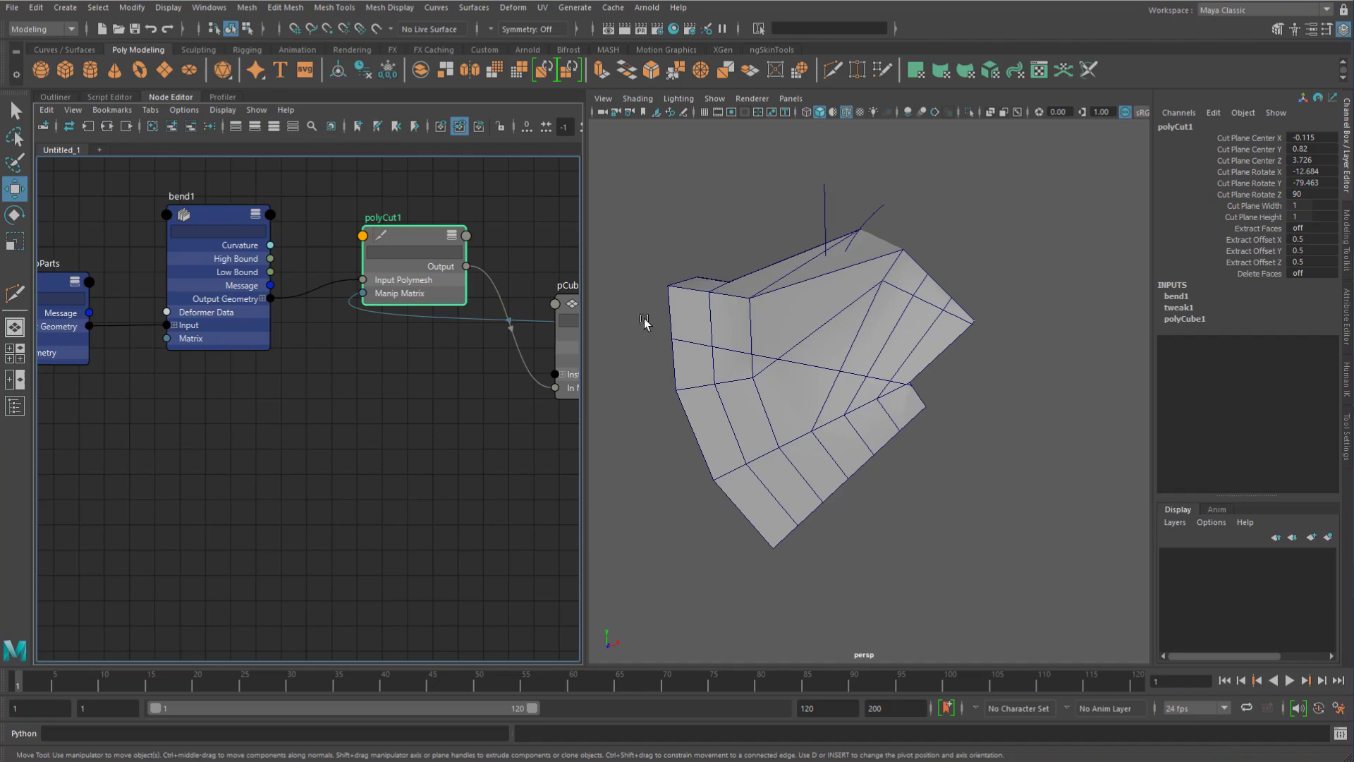
alt+middle_drag(435, 366, 413, 381)
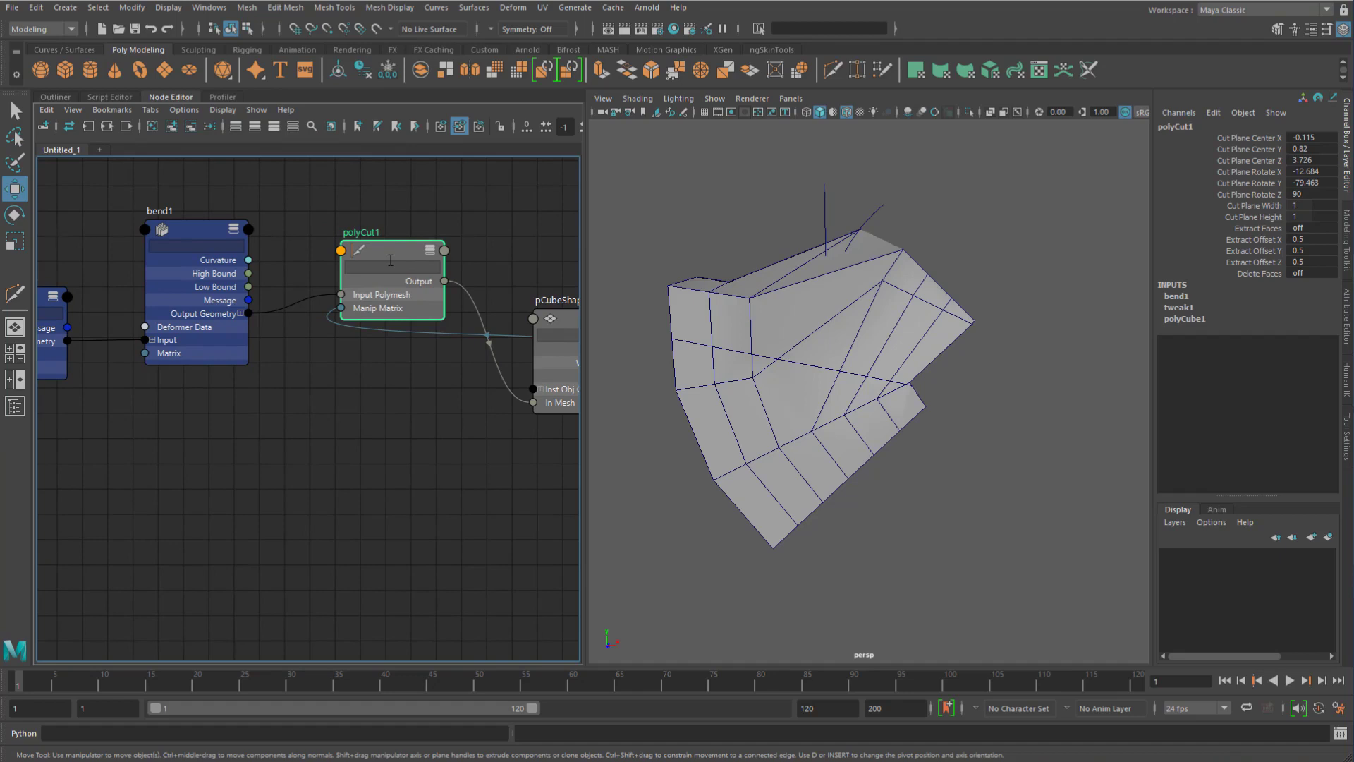
mouse_move(413, 258)
mouse_down()
mouse_move(396, 283)
mouse_move(421, 249)
mouse_move(417, 259)
mouse_up()
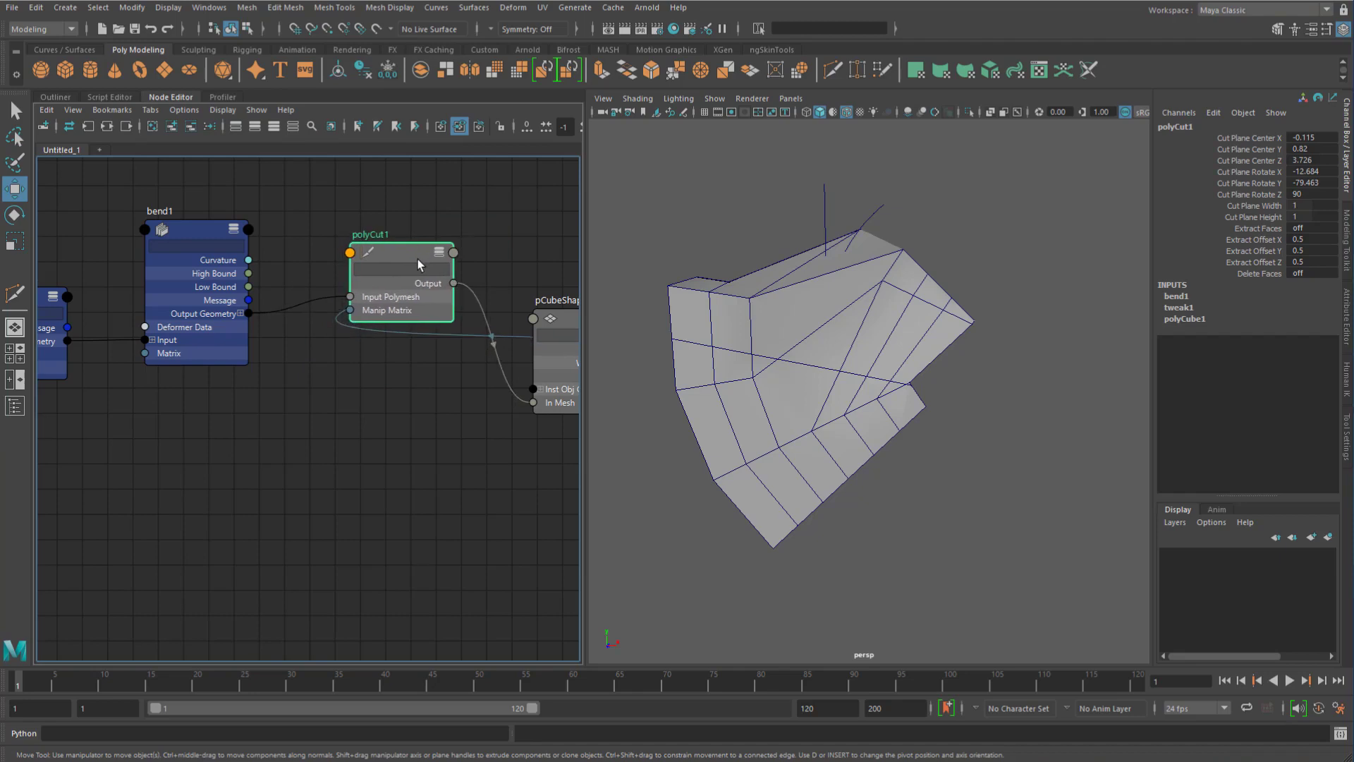